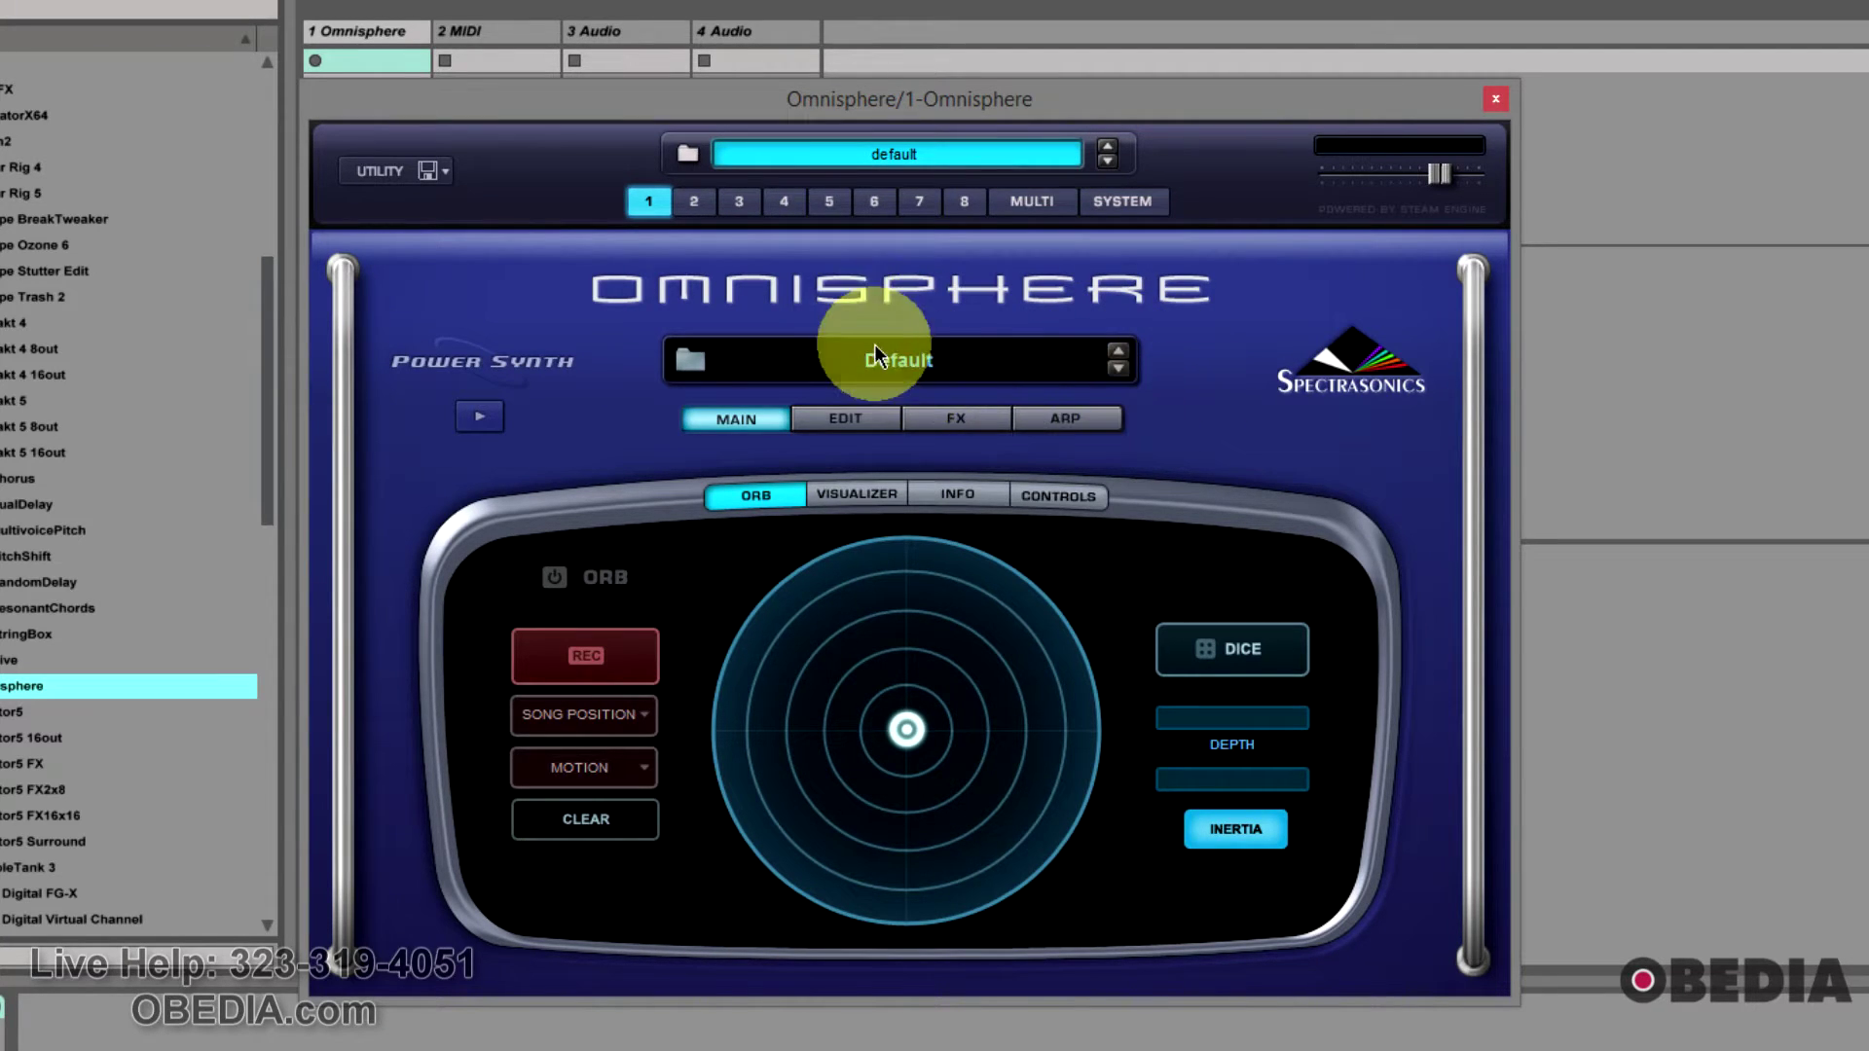
# Step: Load the Sidechain Gain patch from the ARP + Rhythm category of the patch browser
pyautogui.click(921, 370)
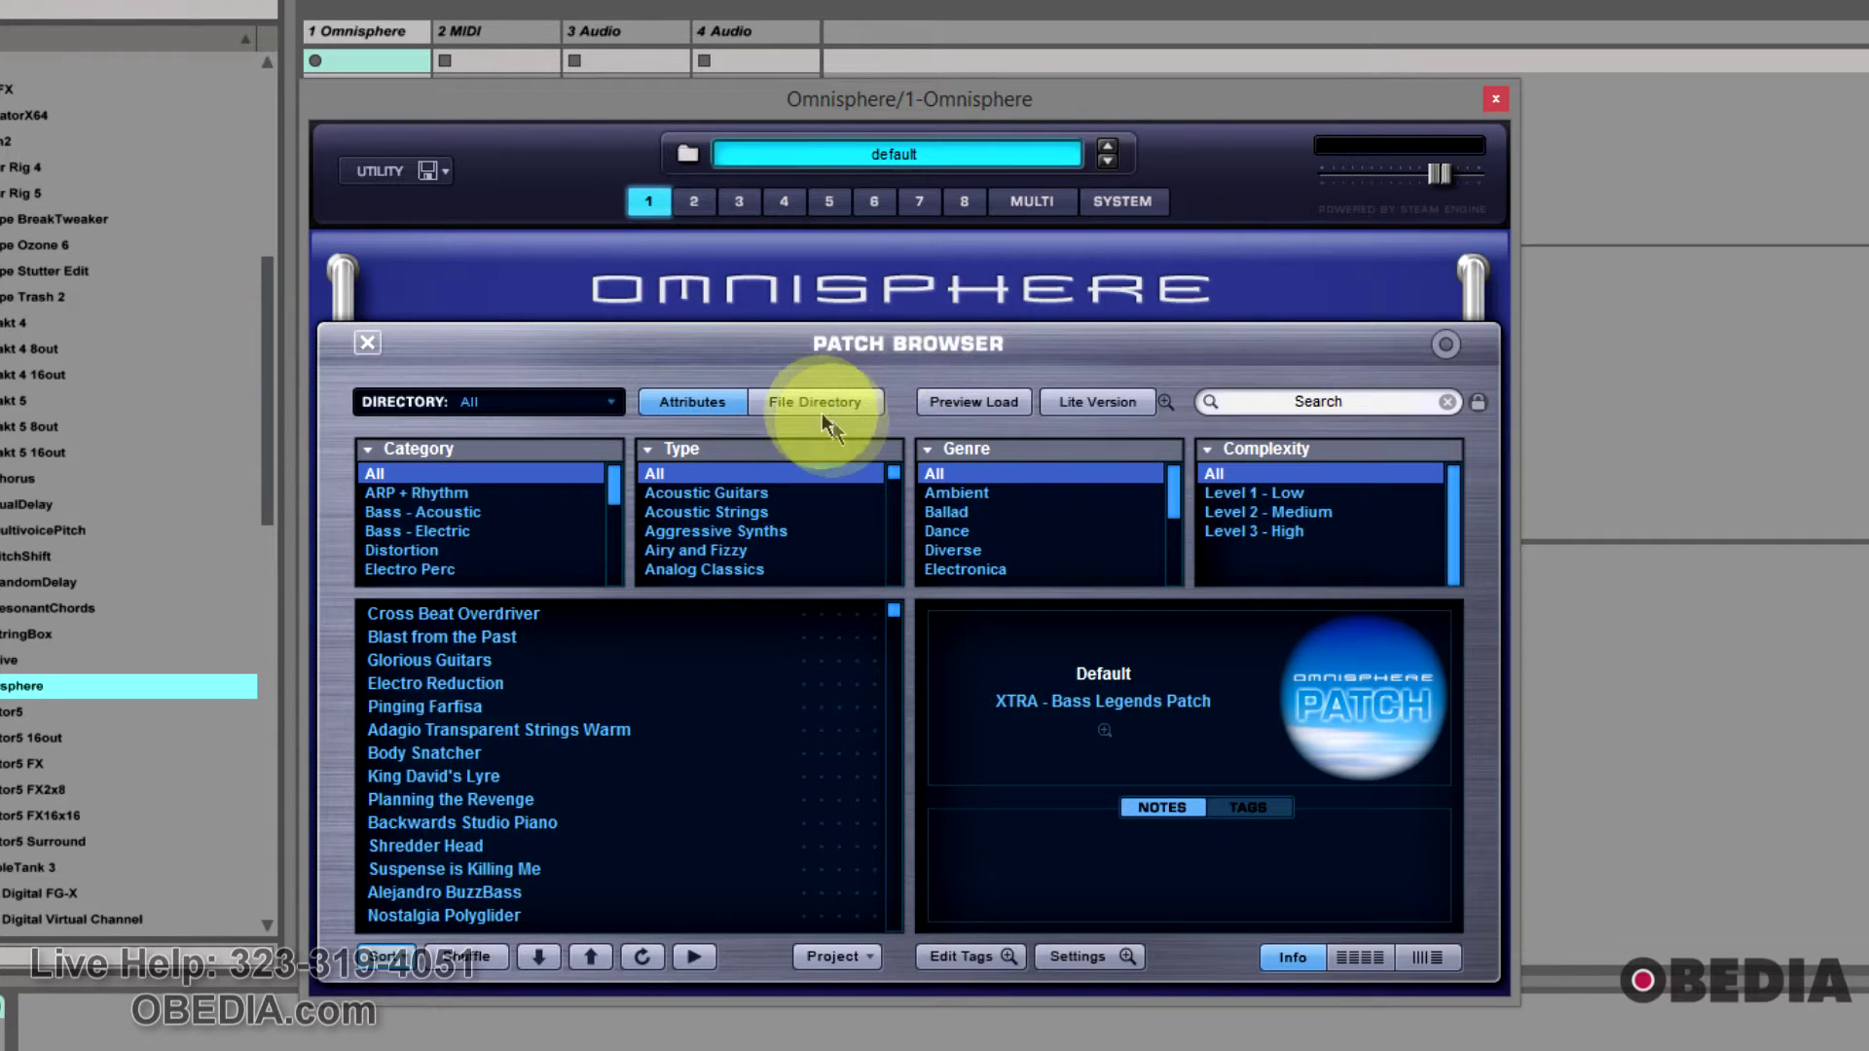
pyautogui.click(443, 492)
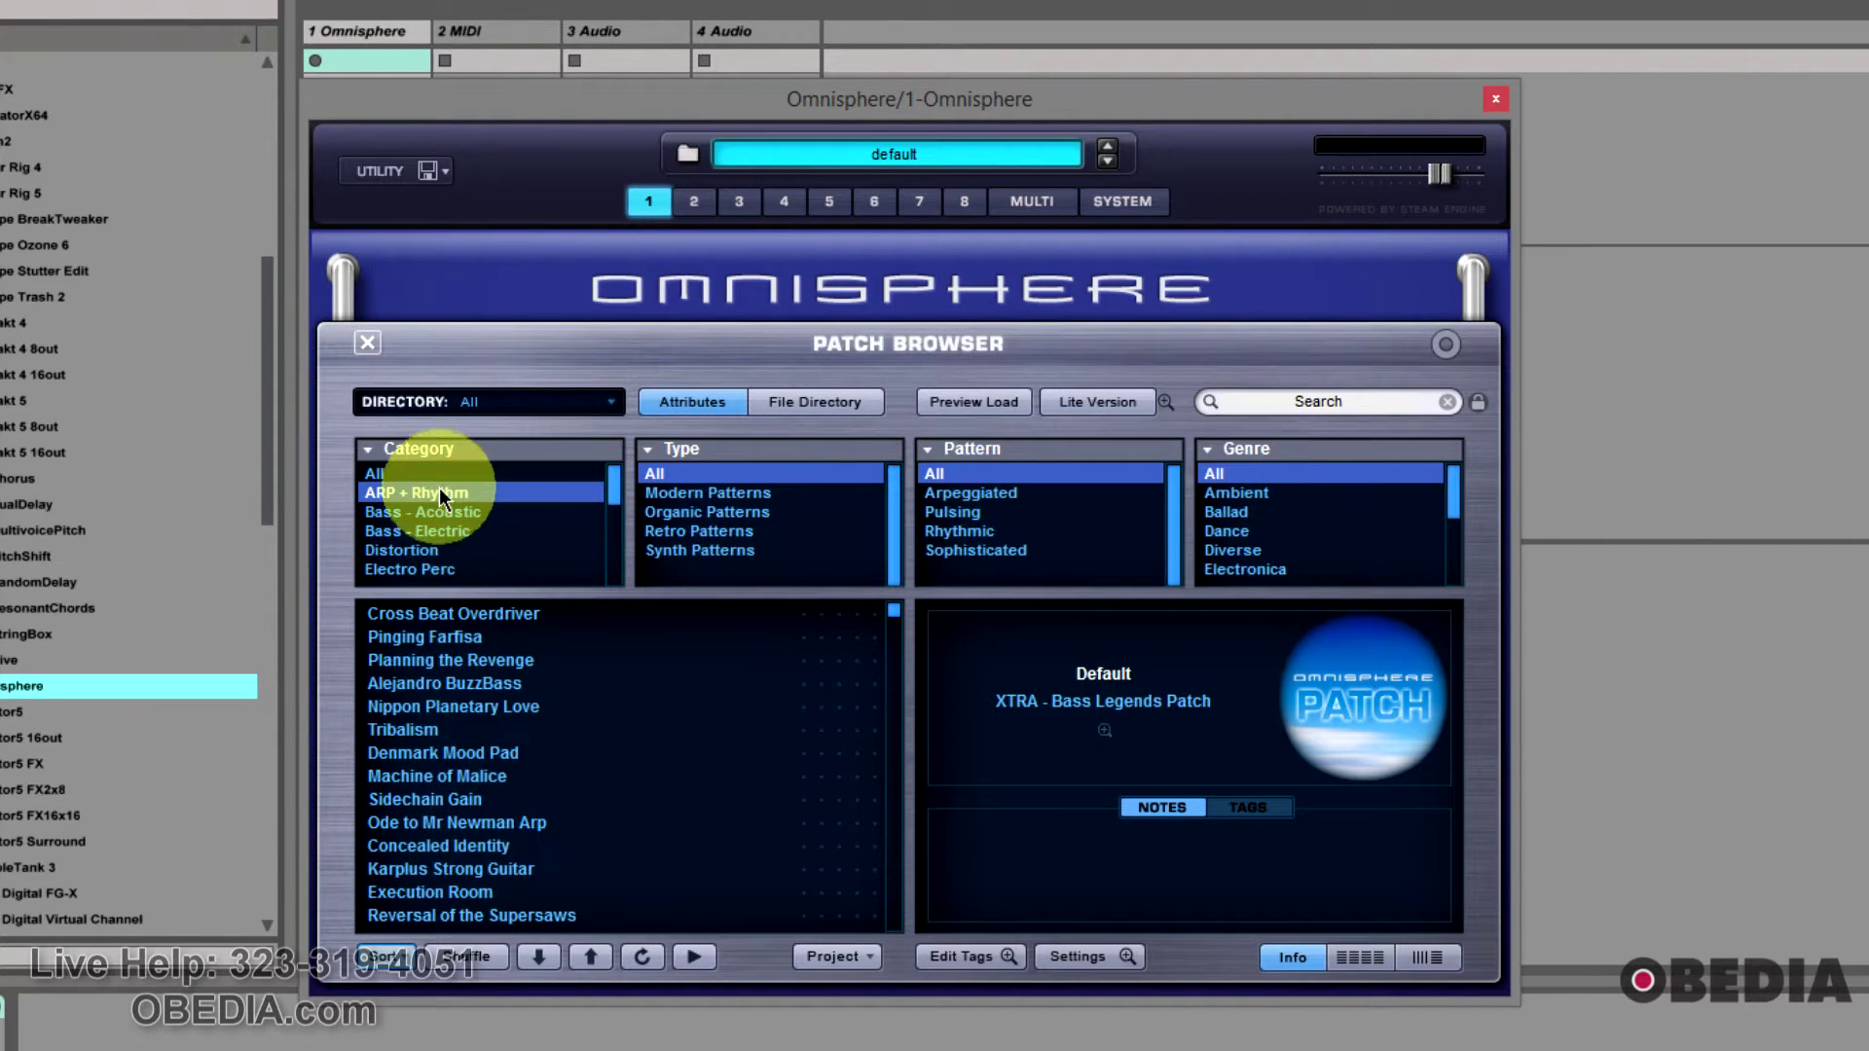
pyautogui.click(448, 617)
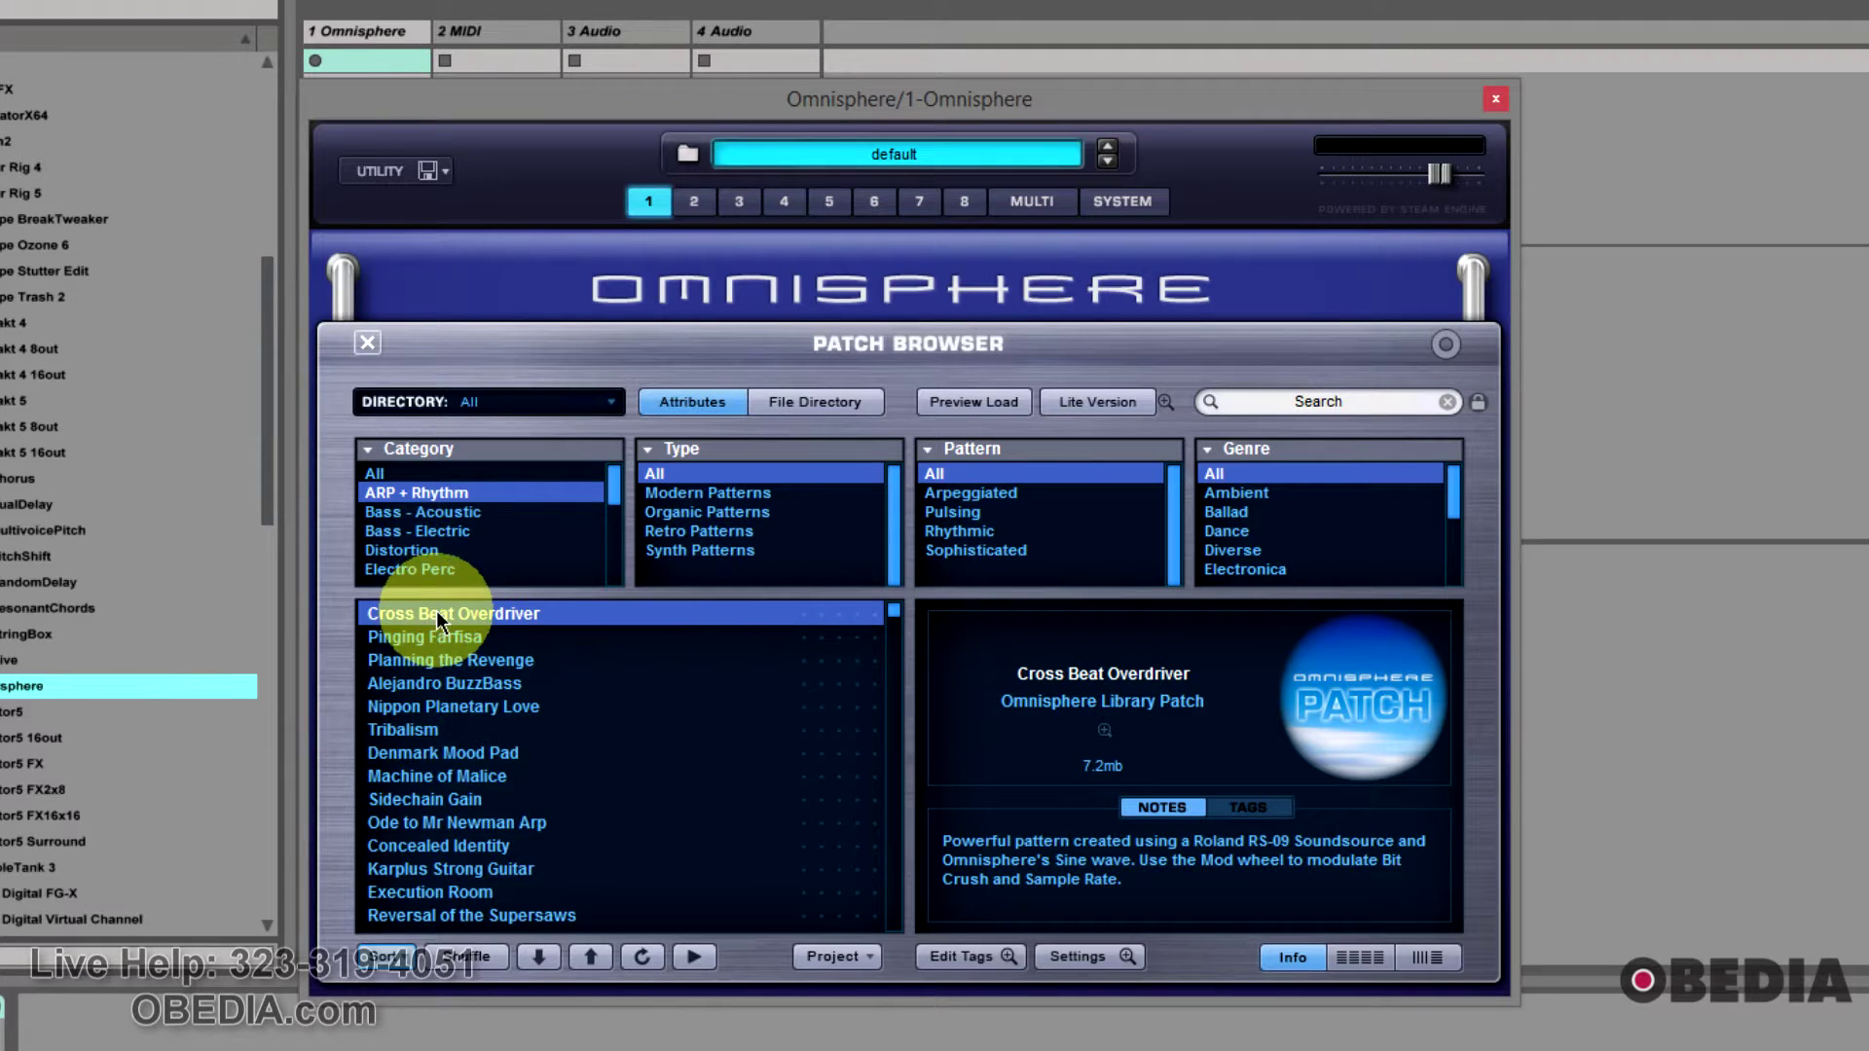
pyautogui.scroll(-1, 585, 721)
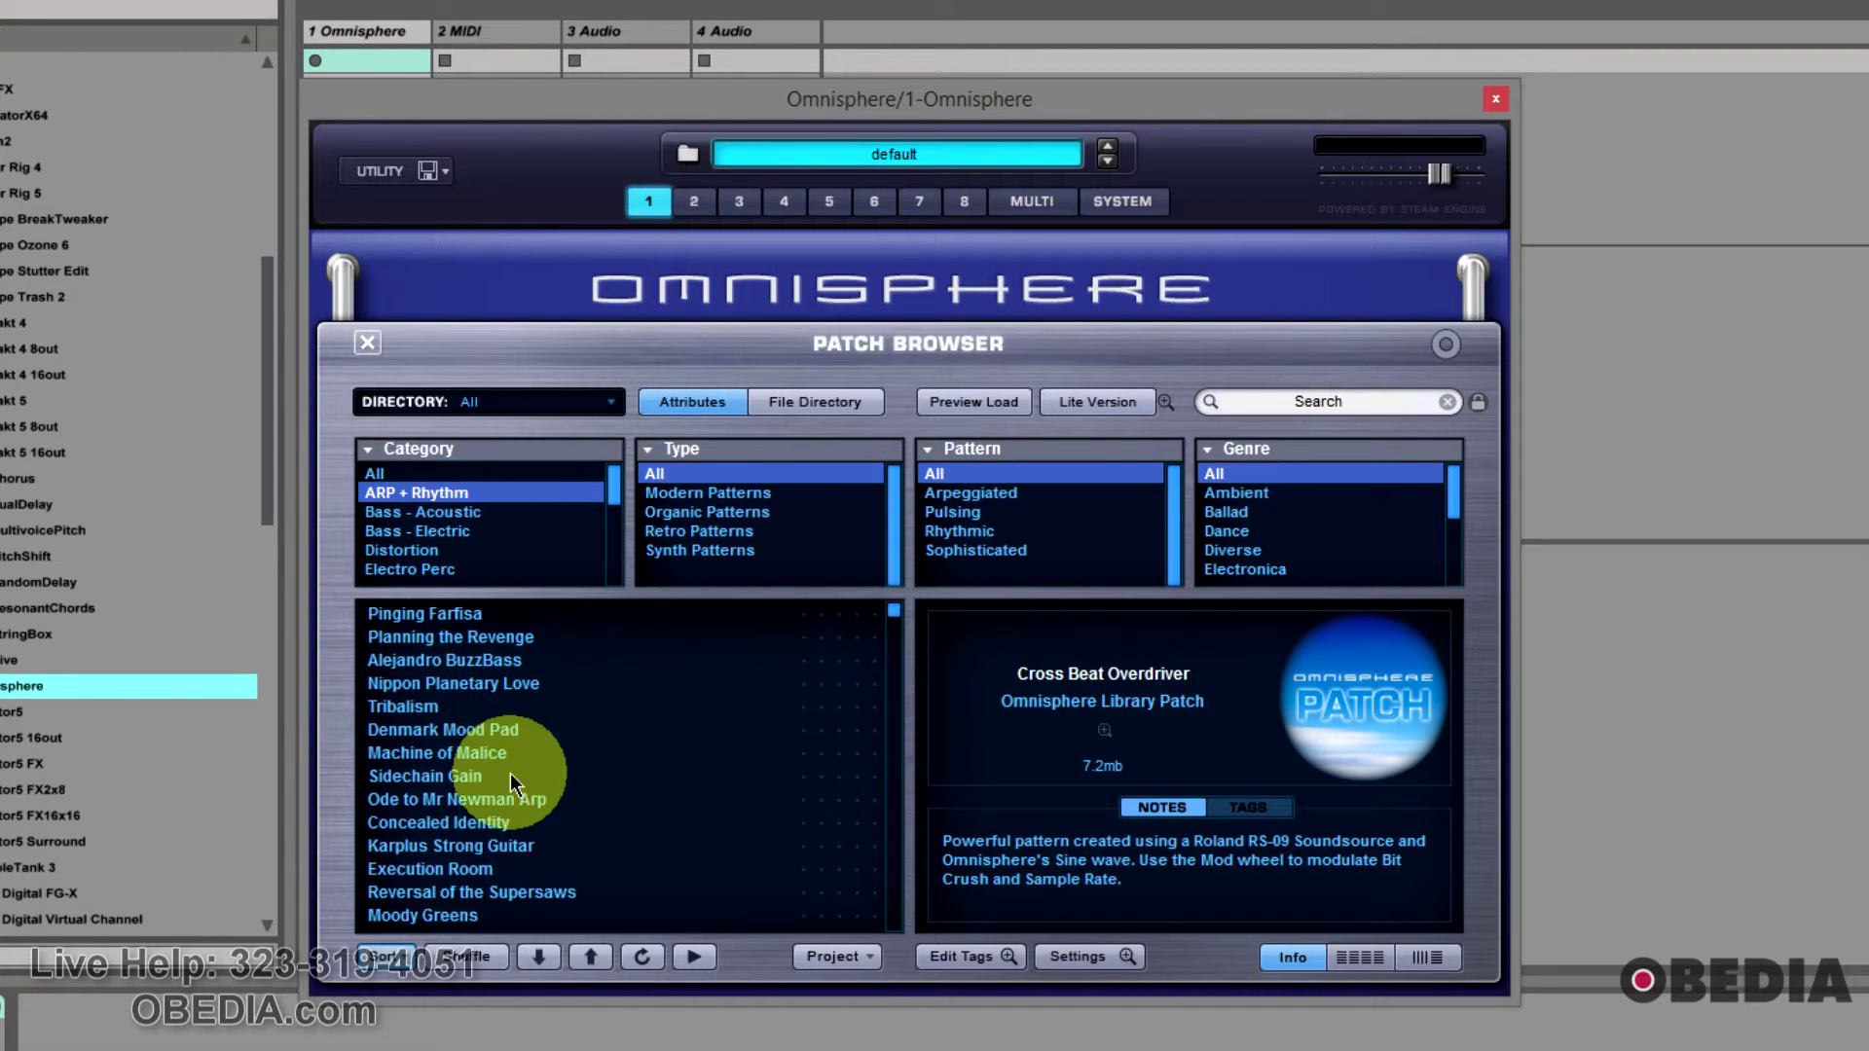
pyautogui.click(465, 777)
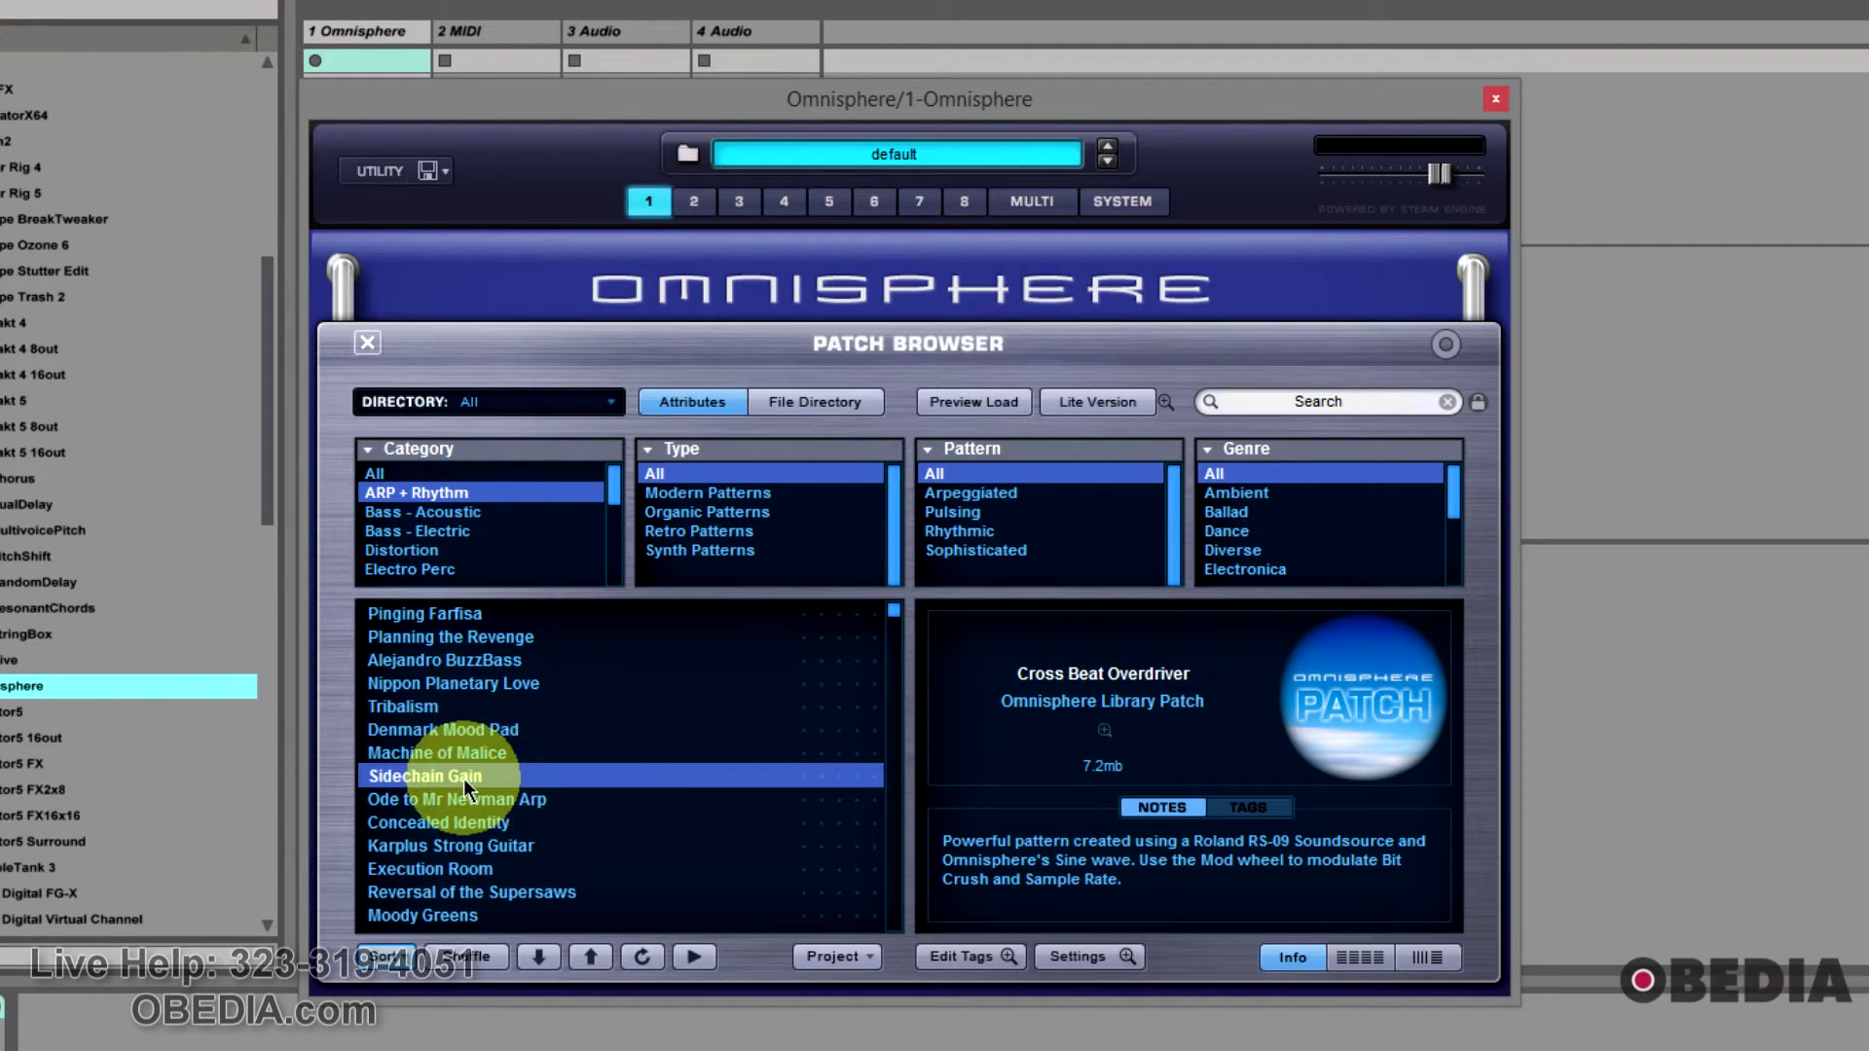
pyautogui.click(368, 342)
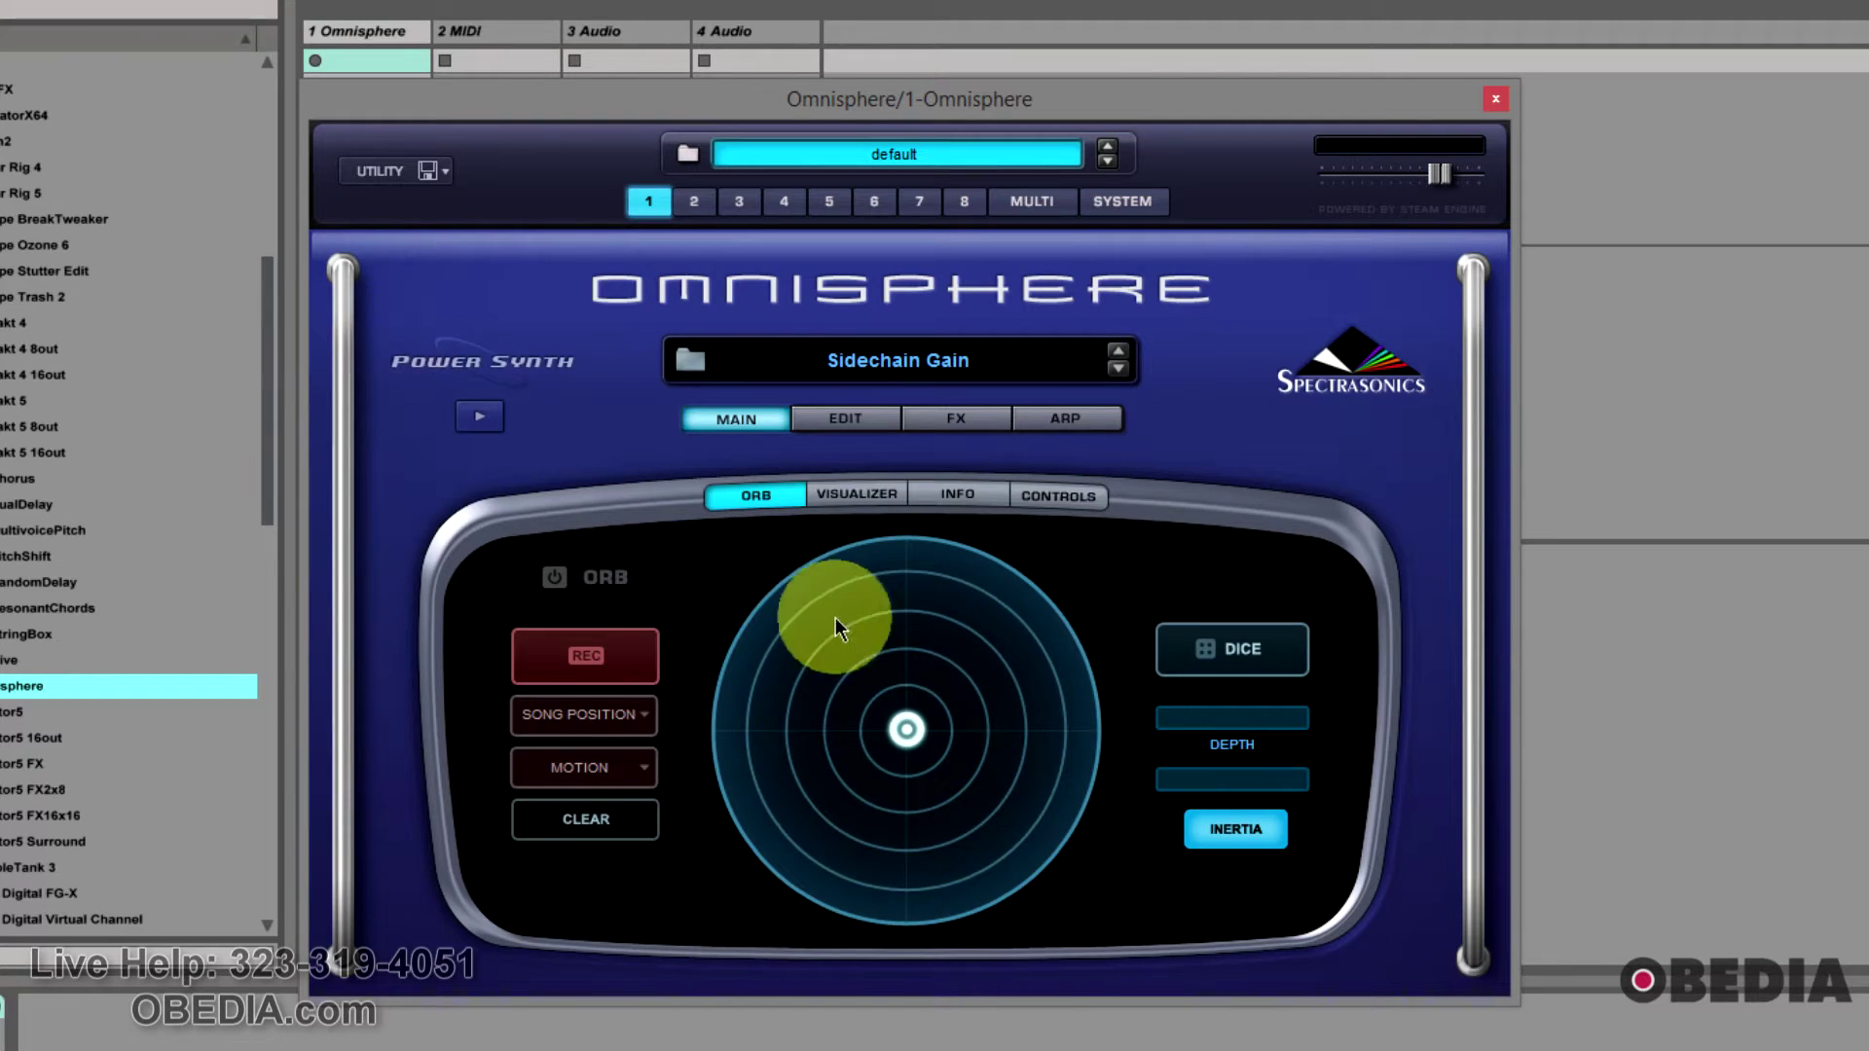
# Step: Show the patch's edit page and clear the patch so that both layers are empty
pyautogui.click(857, 423)
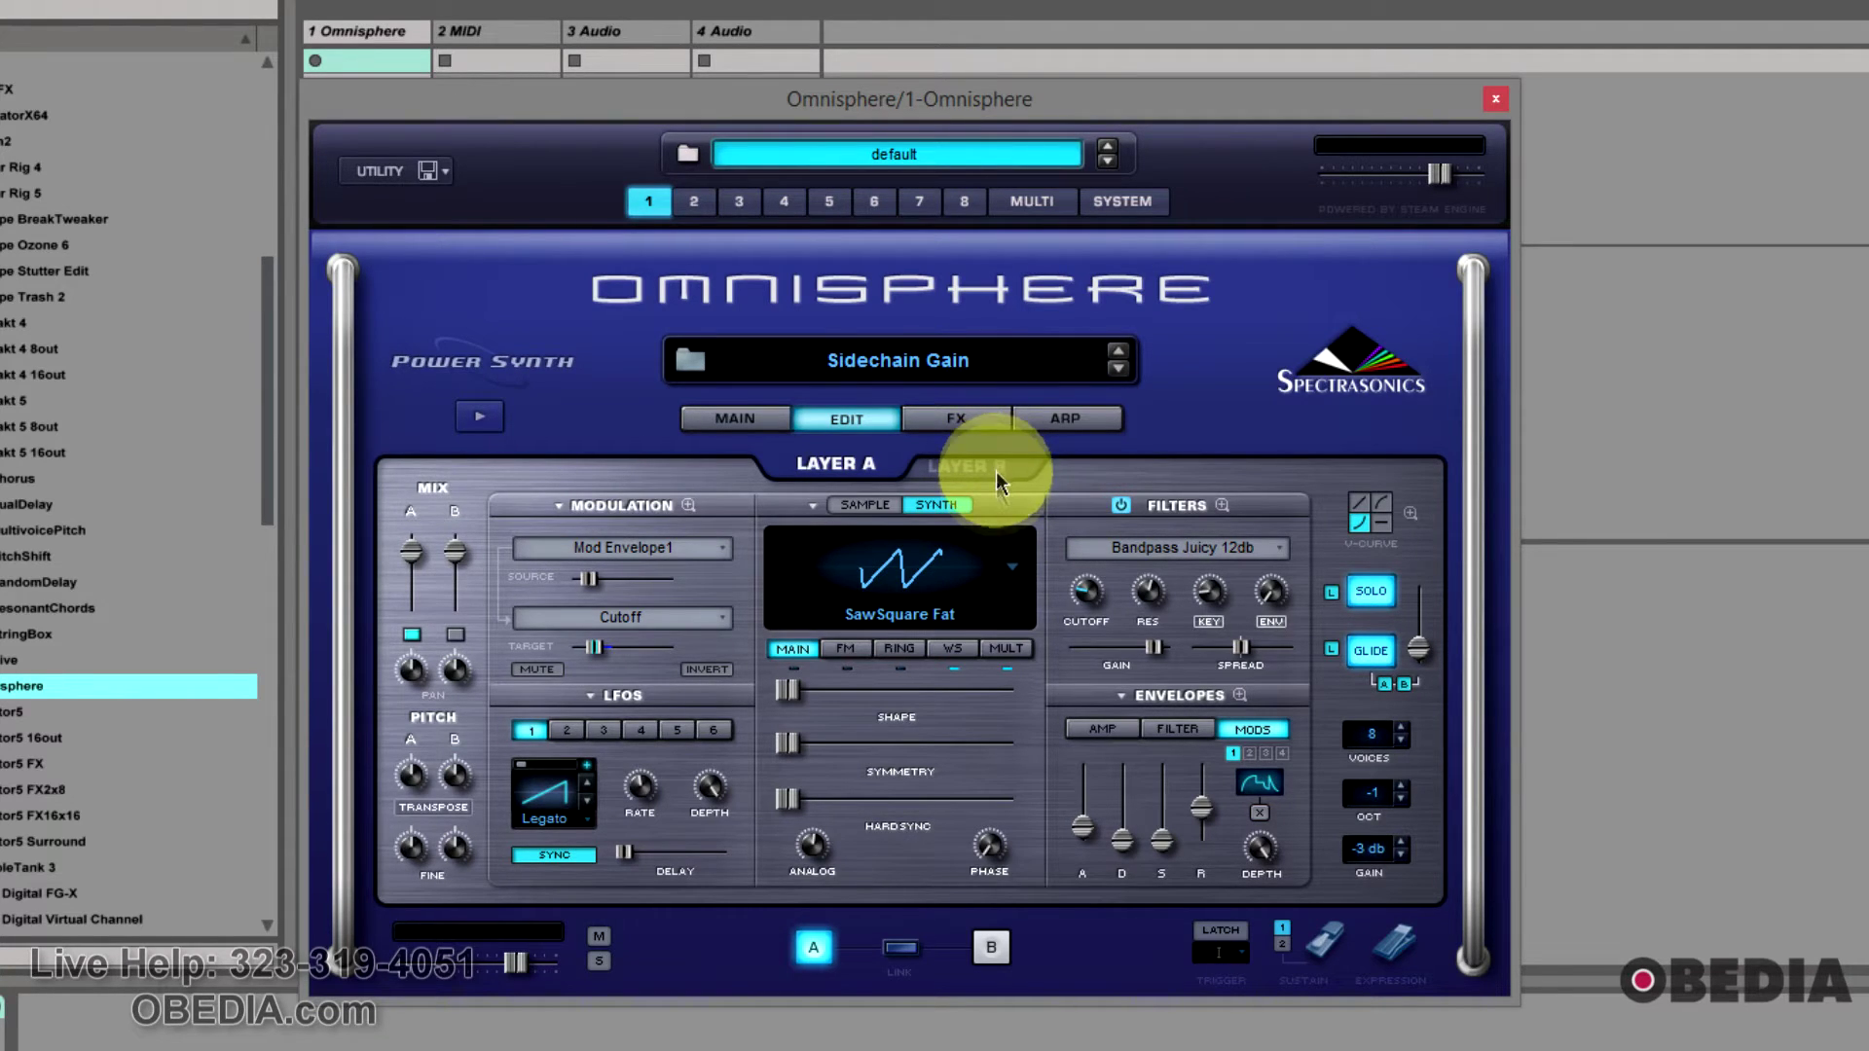
pyautogui.click(450, 198)
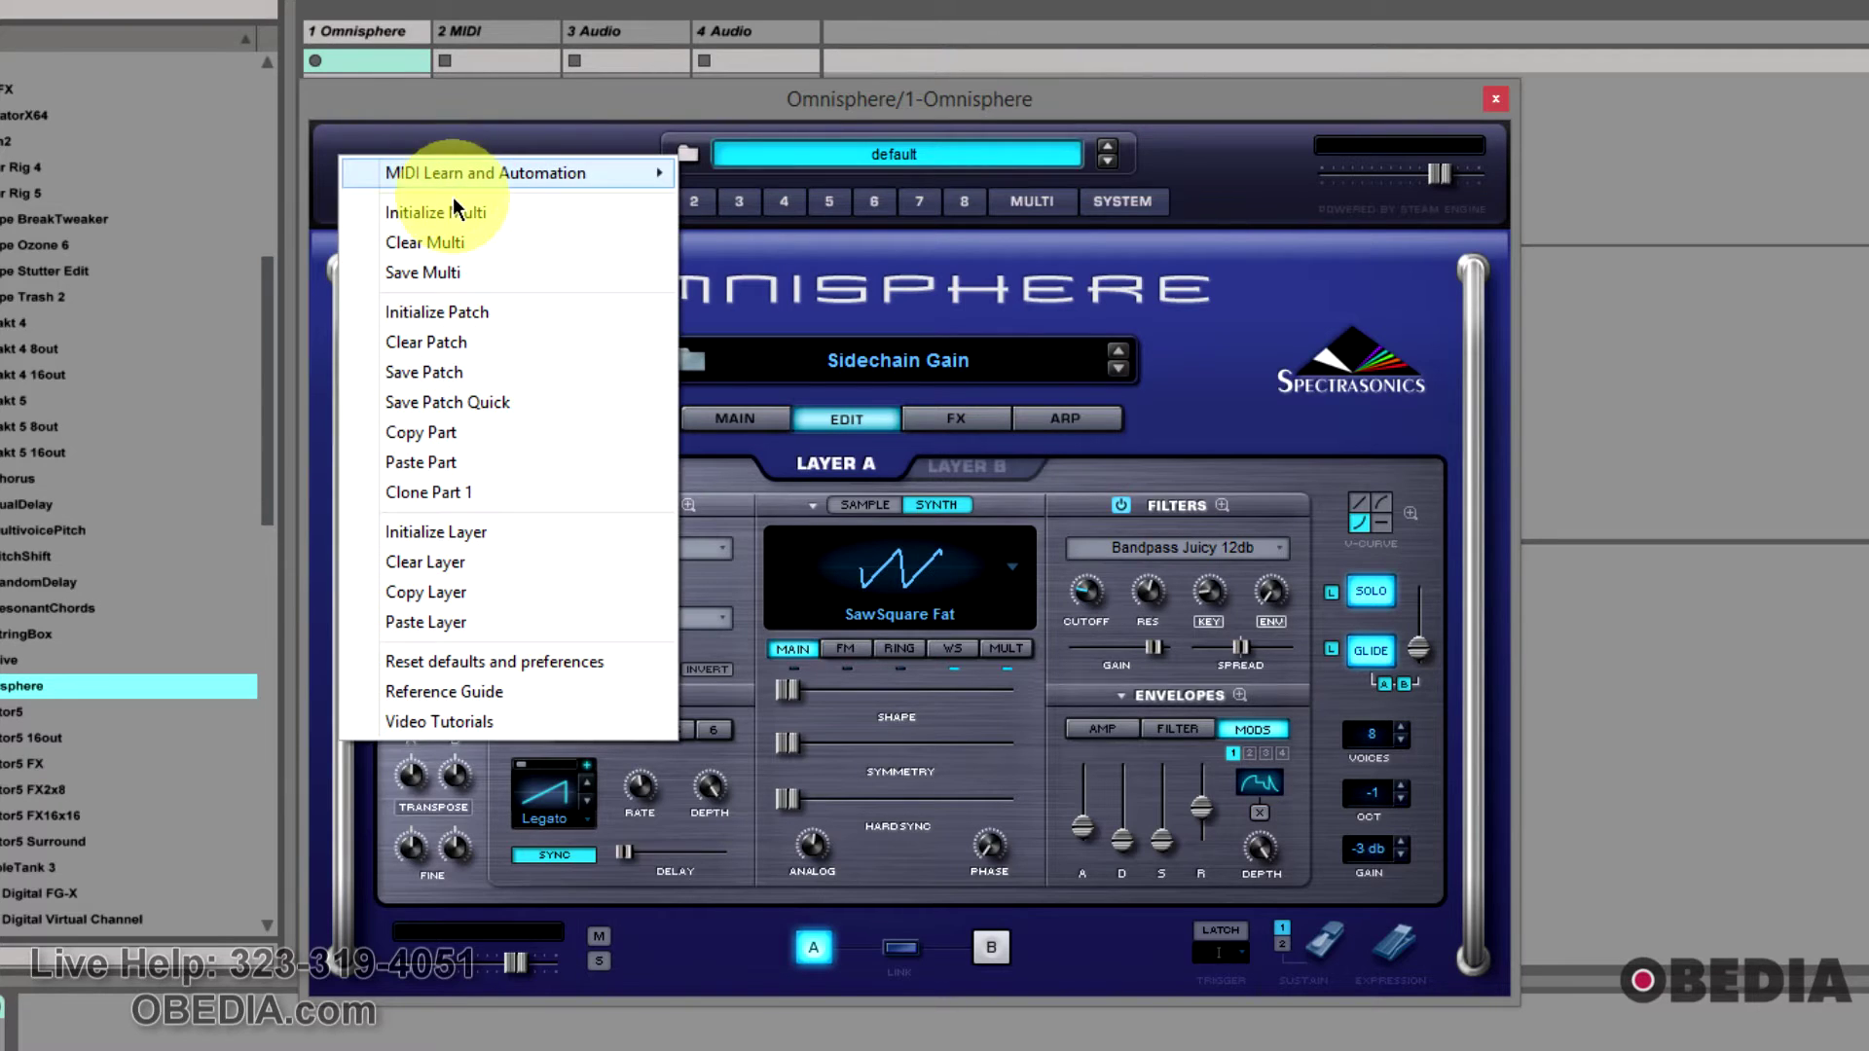
pyautogui.click(578, 352)
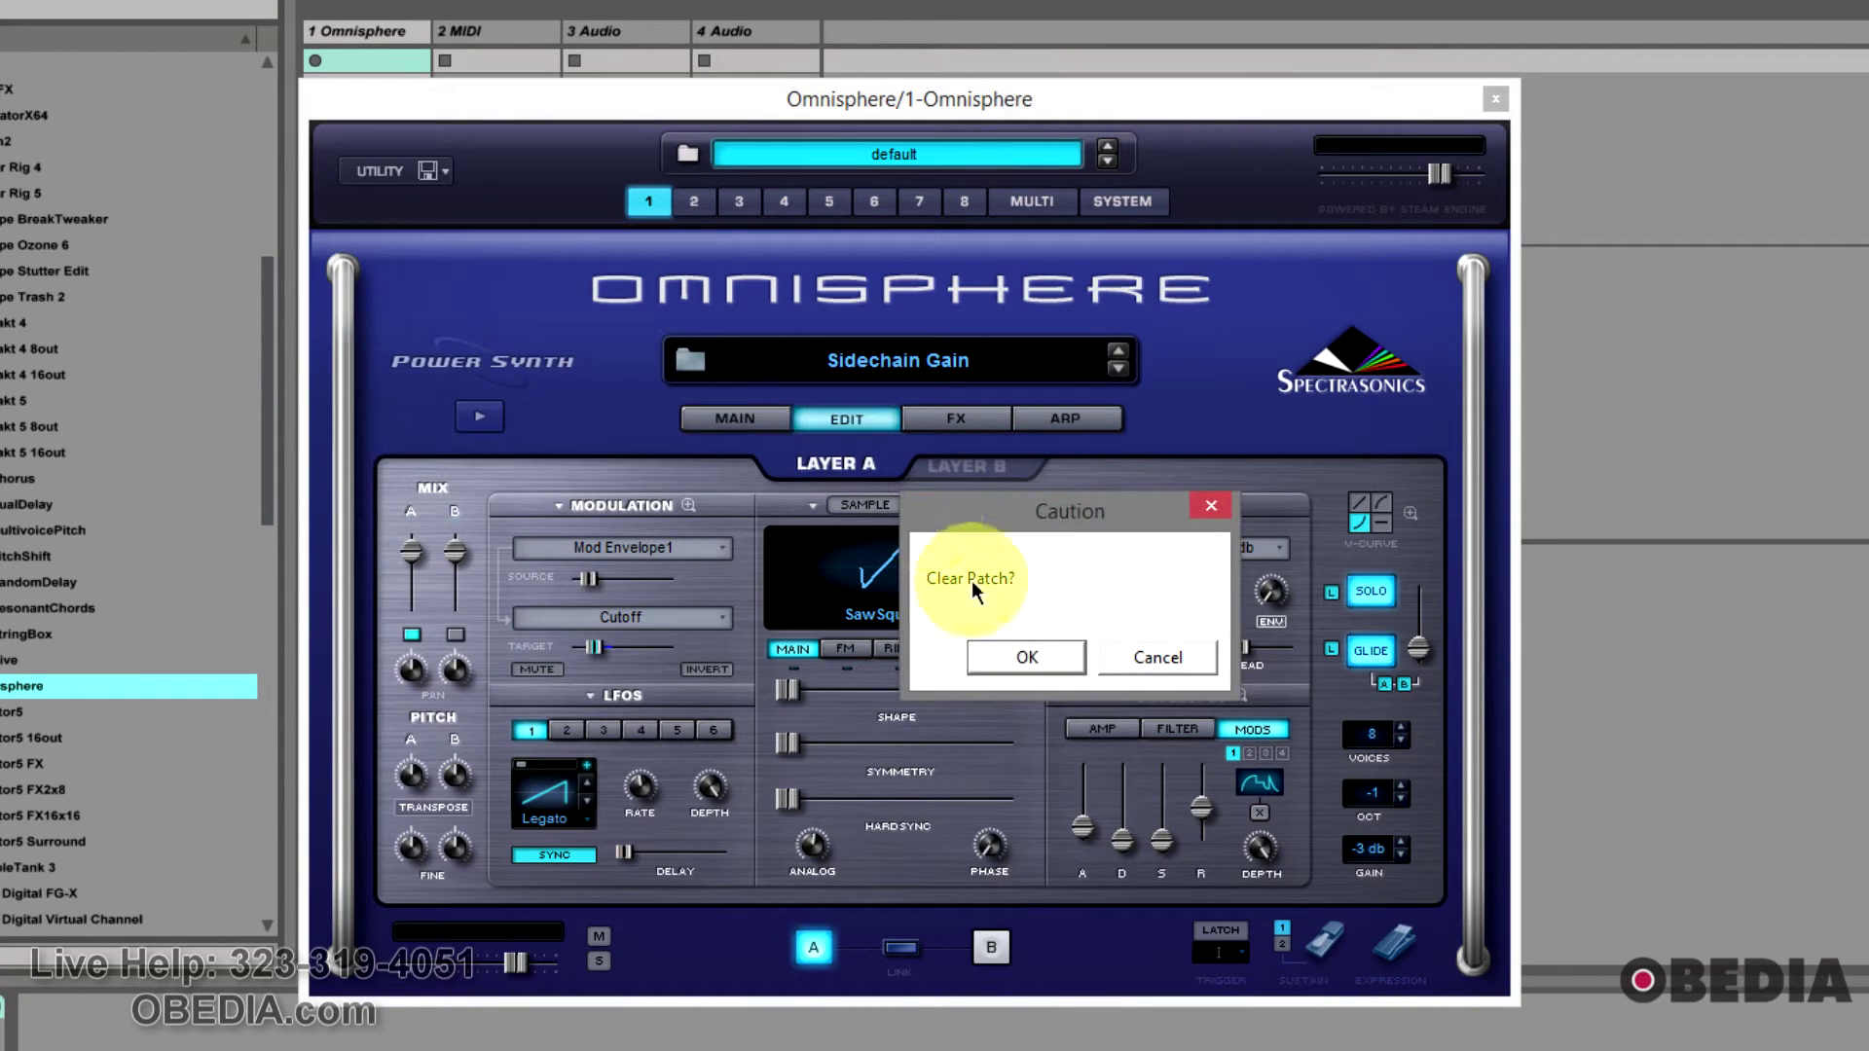
pyautogui.click(1024, 650)
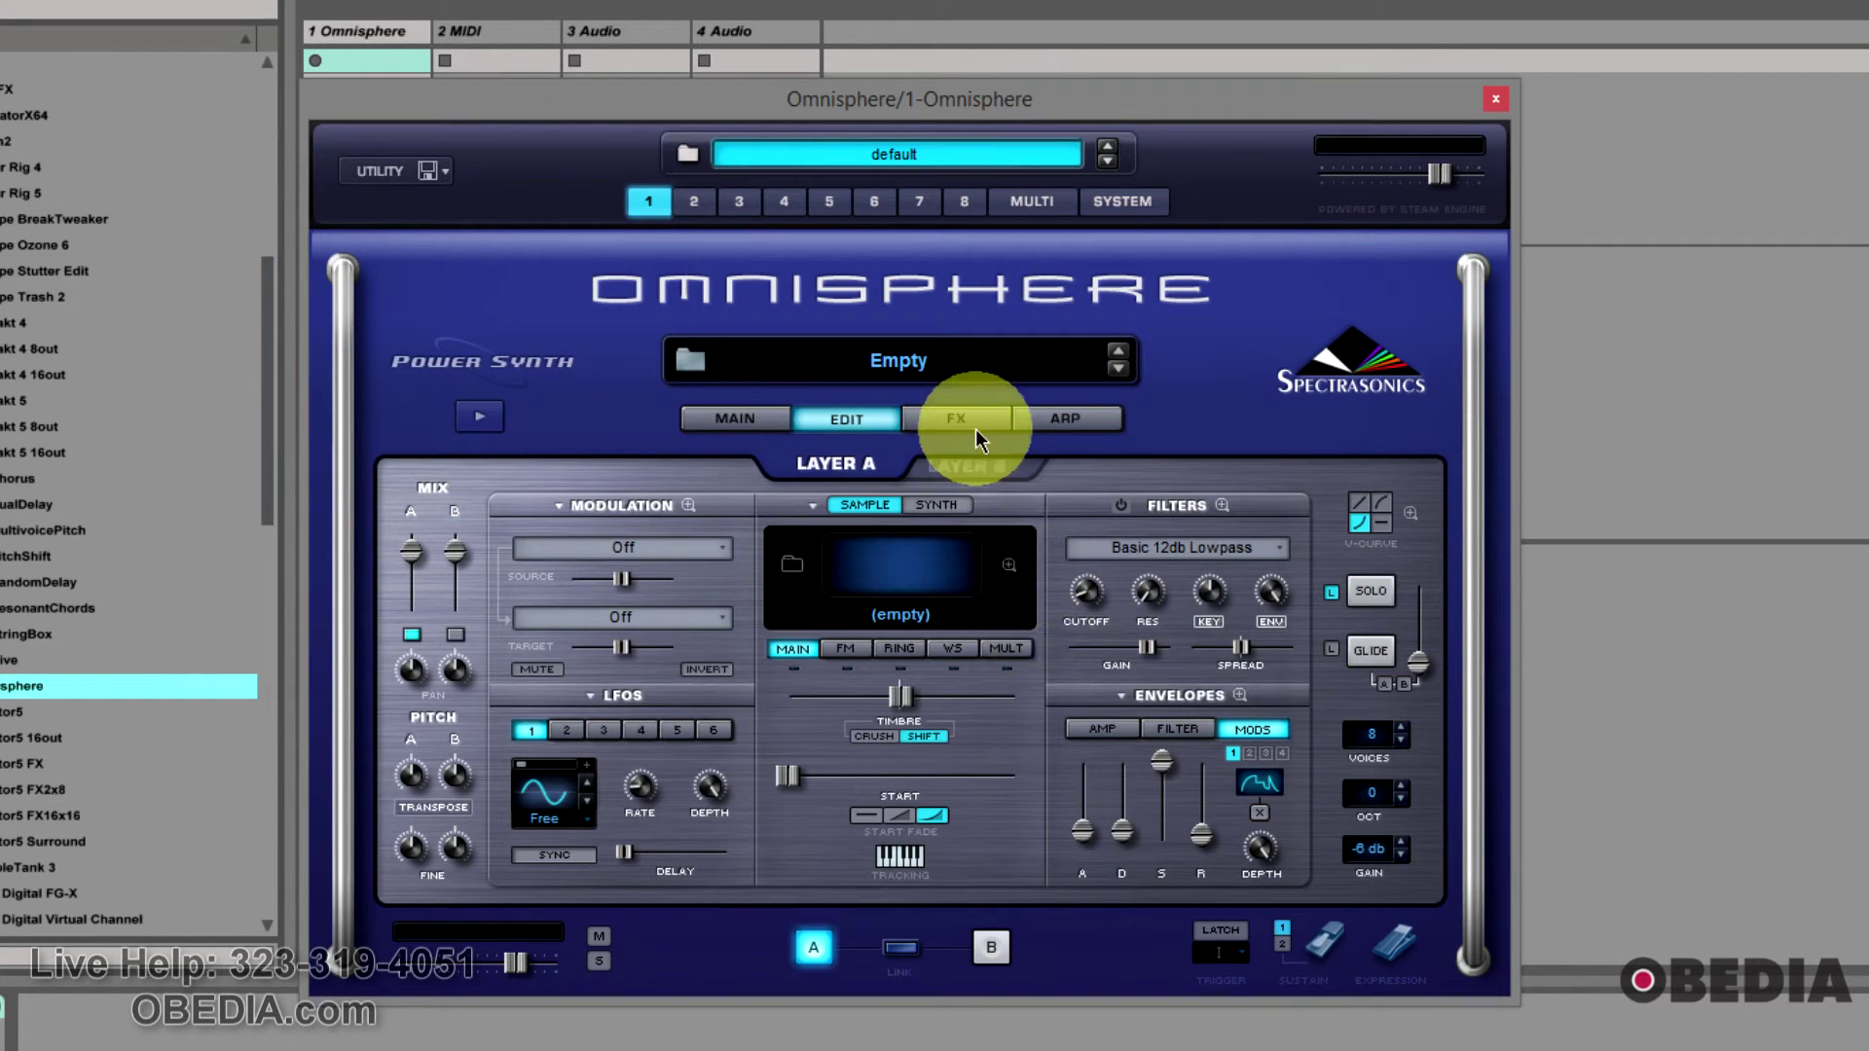
pyautogui.click(446, 173)
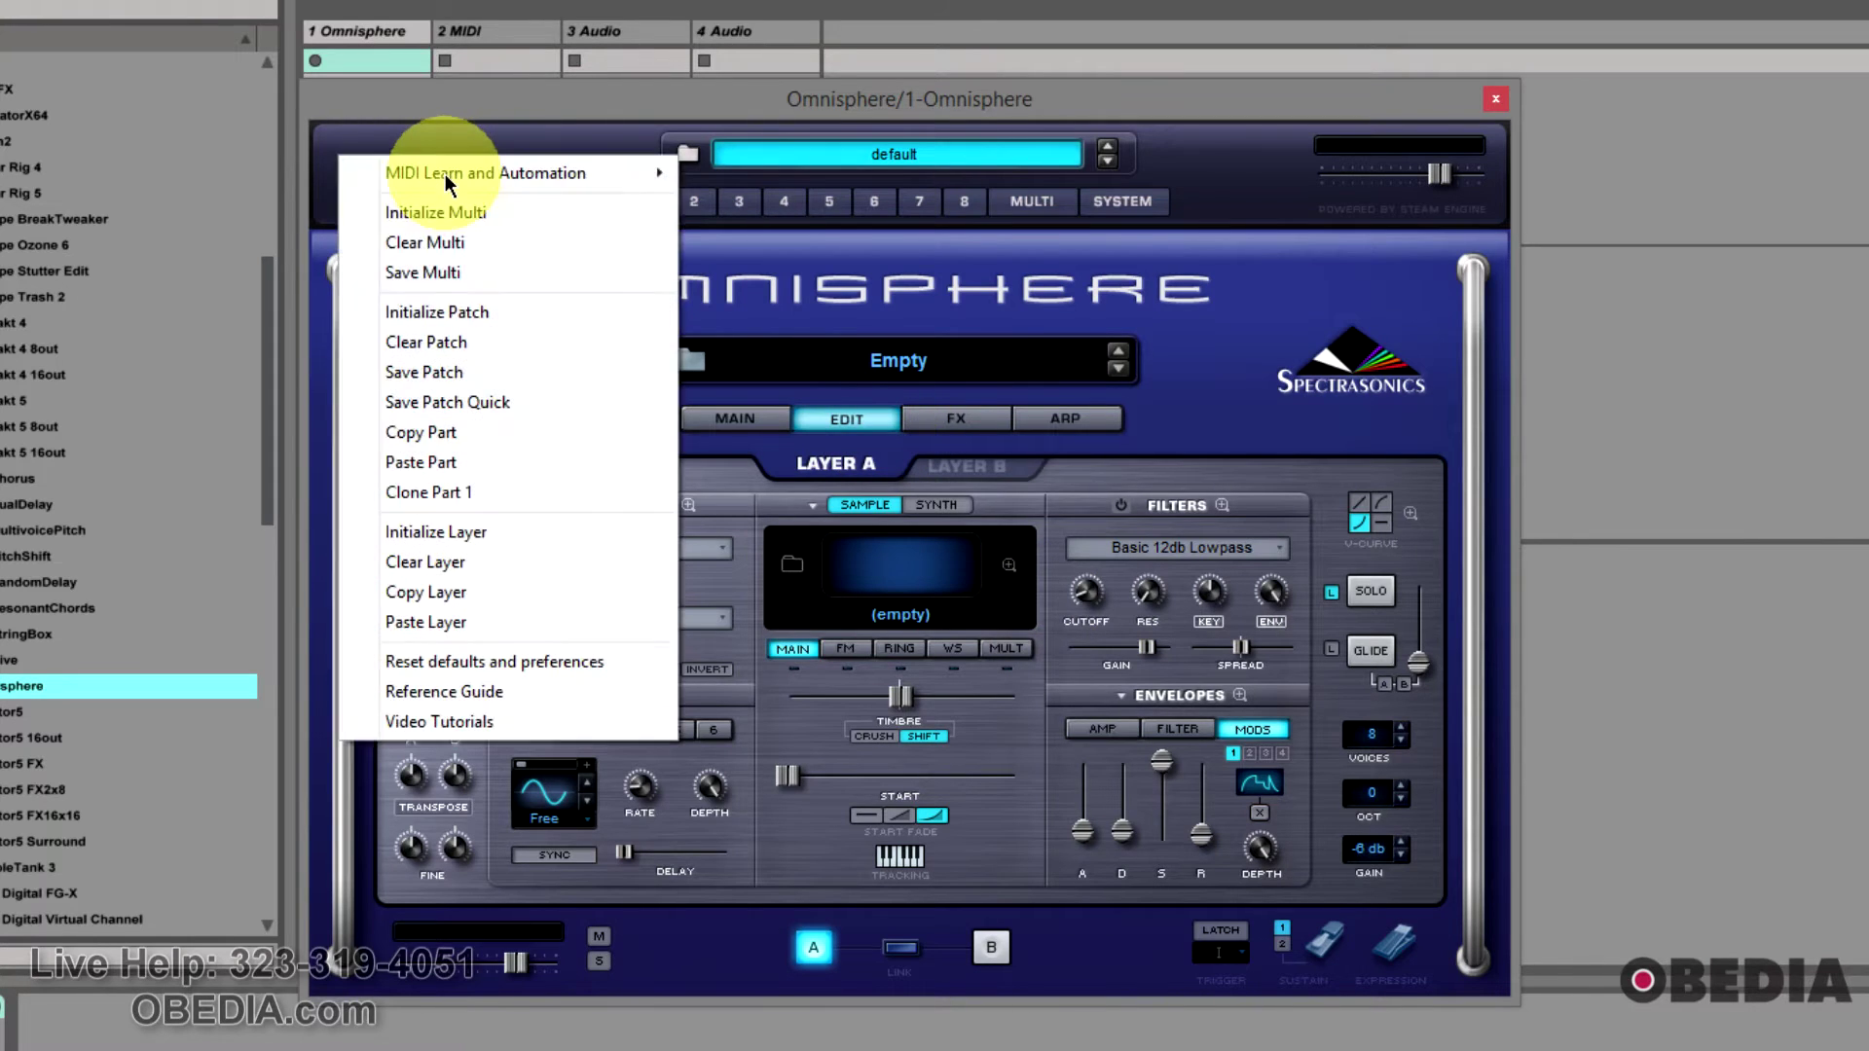
pyautogui.click(496, 343)
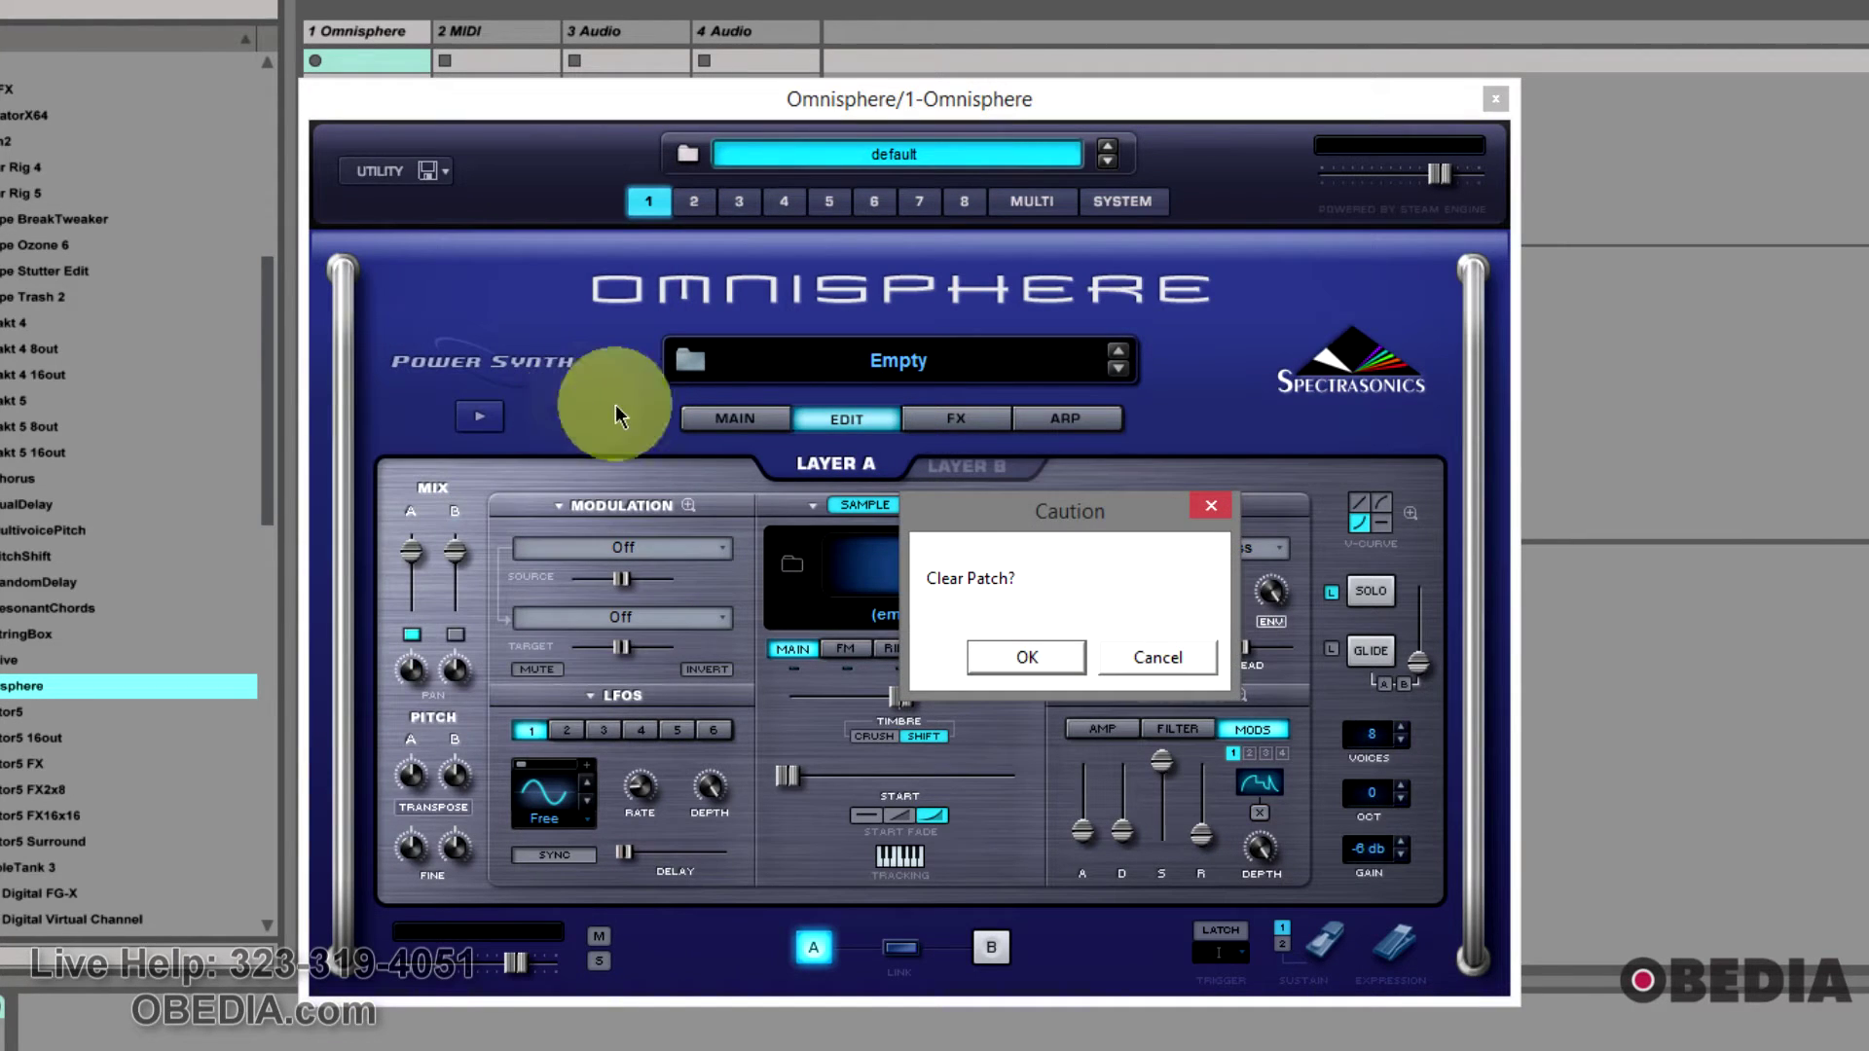
pyautogui.click(1013, 652)
pyautogui.moveTo(546, 109)
pyautogui.mouseDown()
pyautogui.moveTo(589, 141)
pyautogui.moveTo(551, 103)
pyautogui.mouseUp()
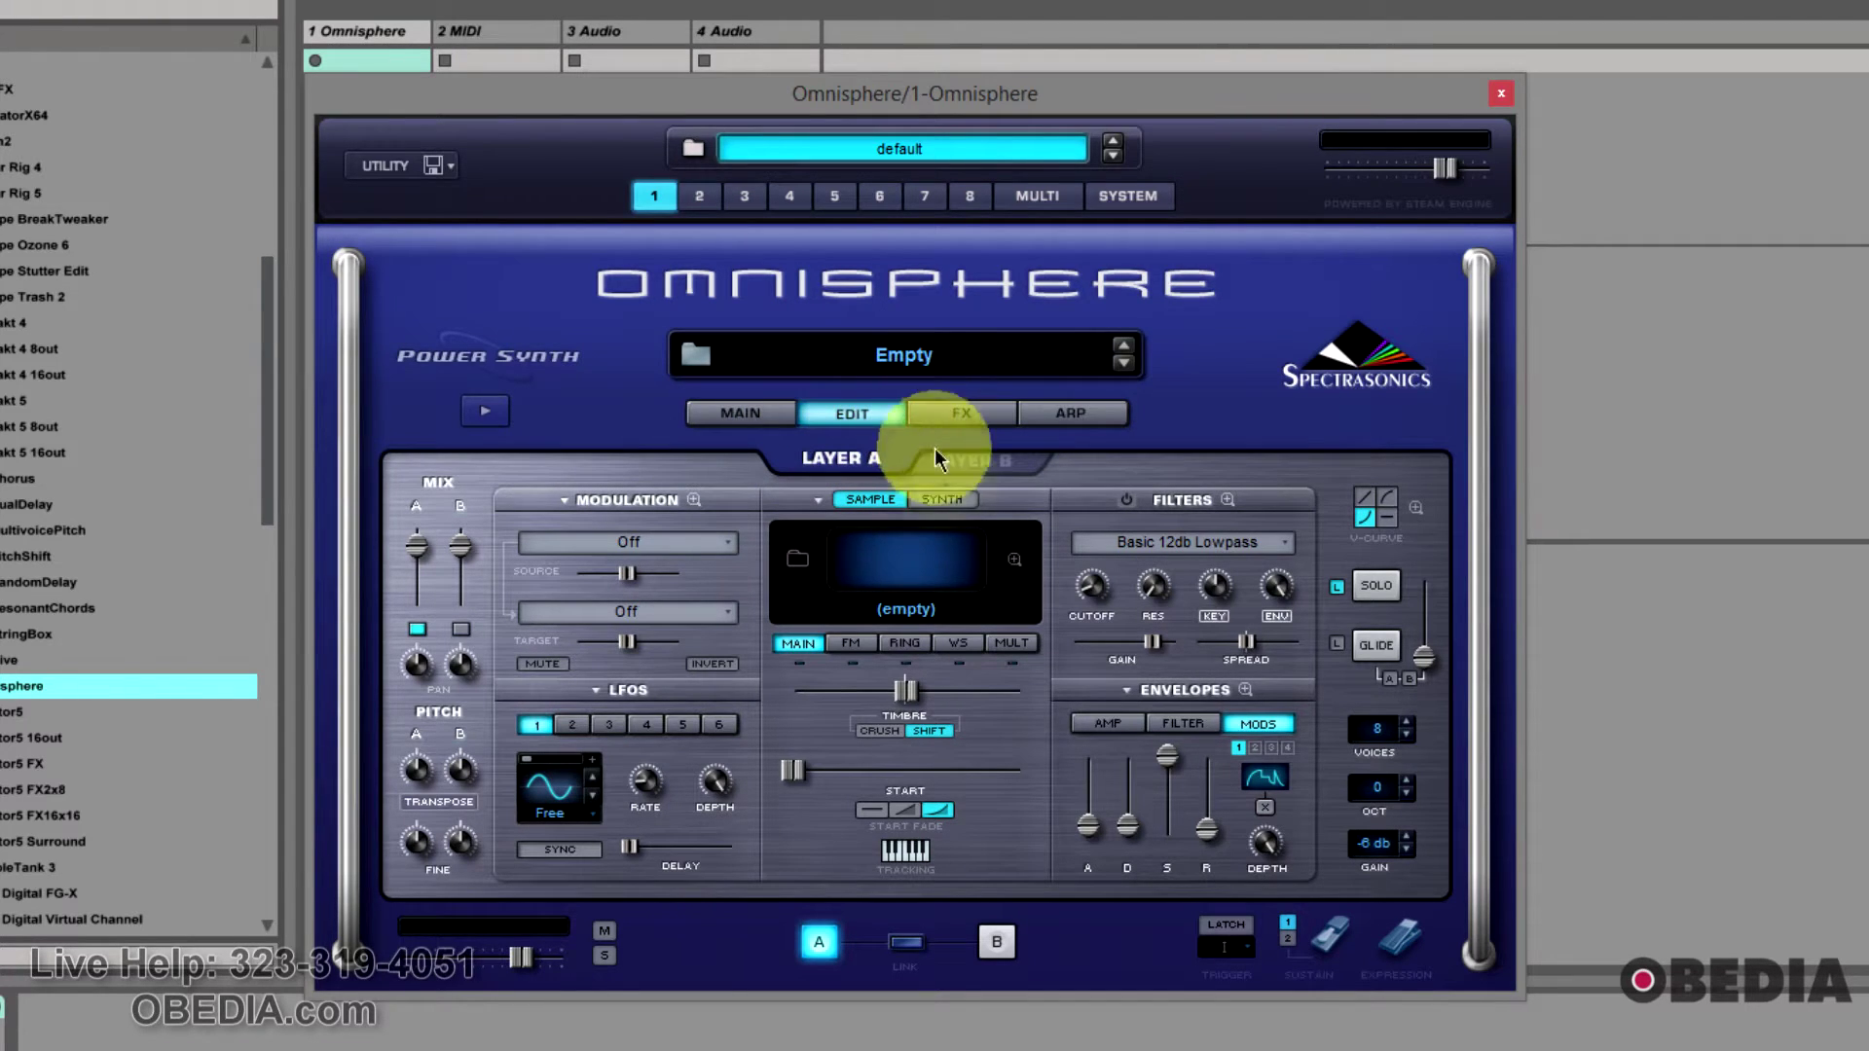
# Step: Examine the empty edit pages of Layer A and Layer B in turn
pyautogui.click(962, 475)
pyautogui.click(863, 463)
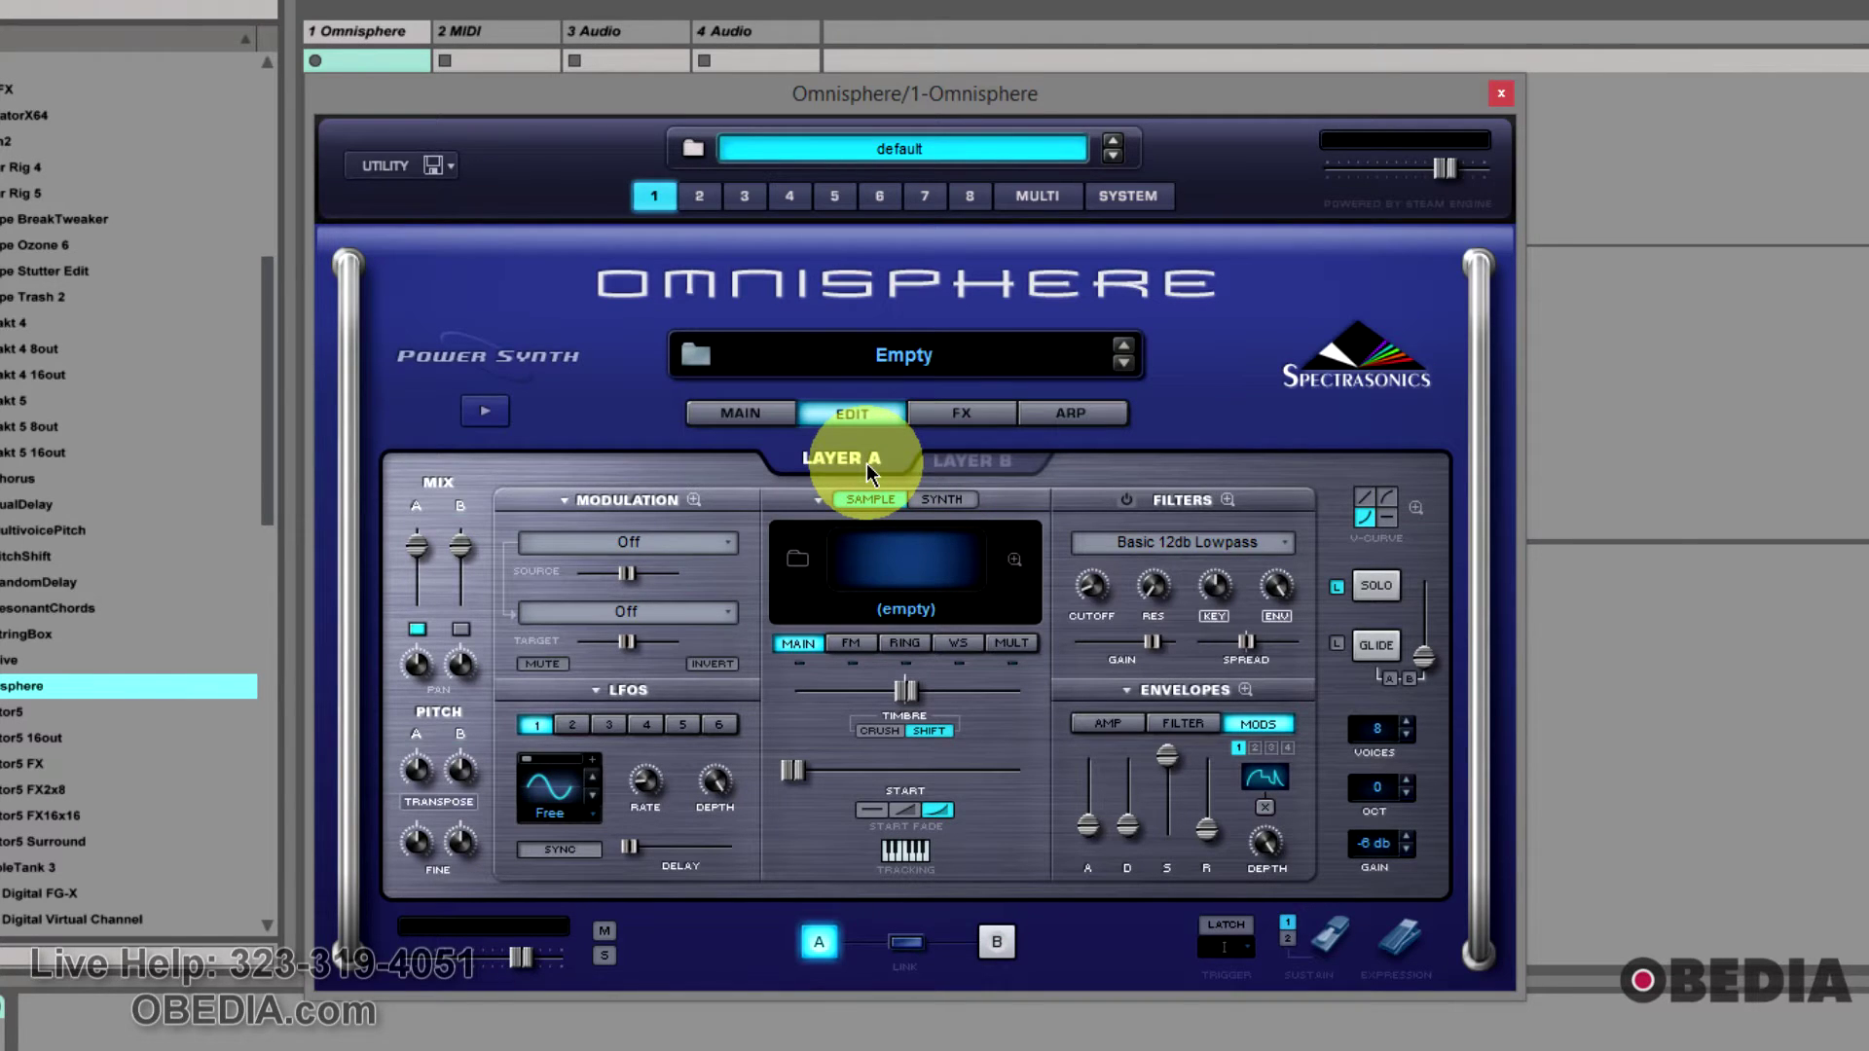
pyautogui.click(973, 464)
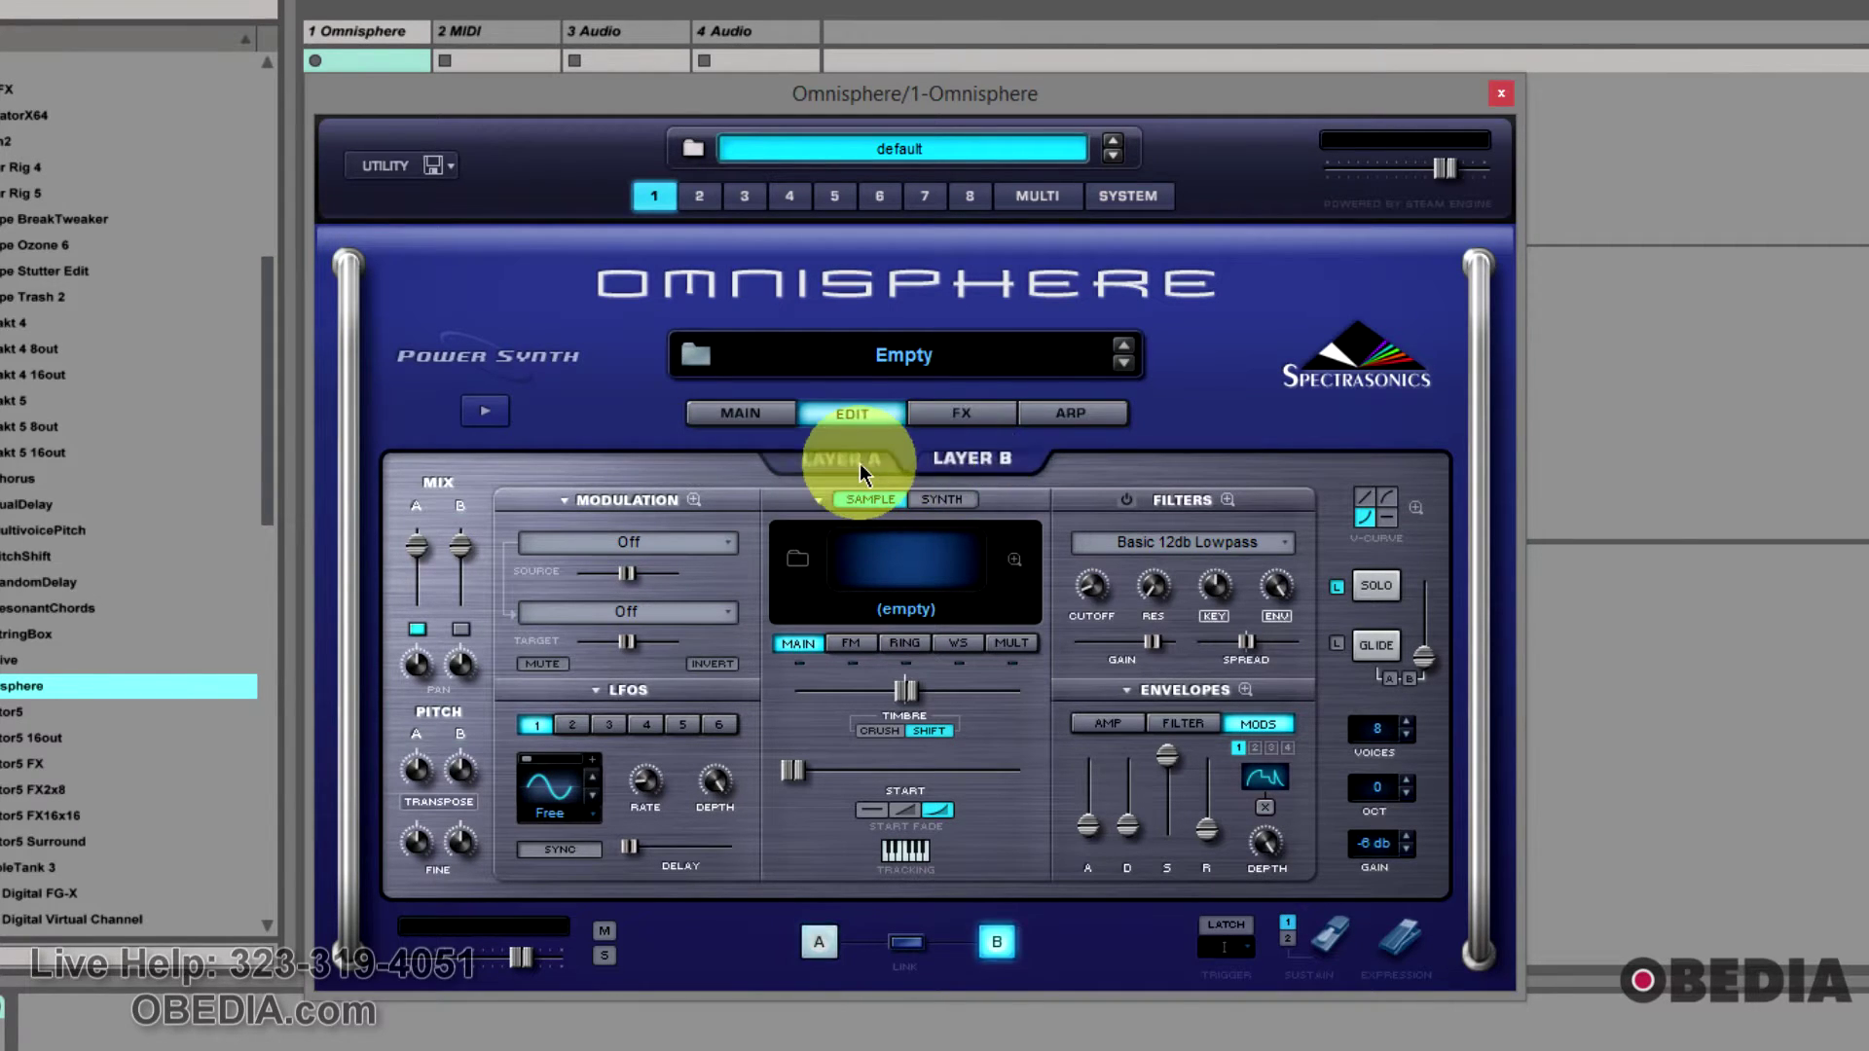
pyautogui.click(862, 464)
pyautogui.click(984, 462)
pyautogui.click(850, 459)
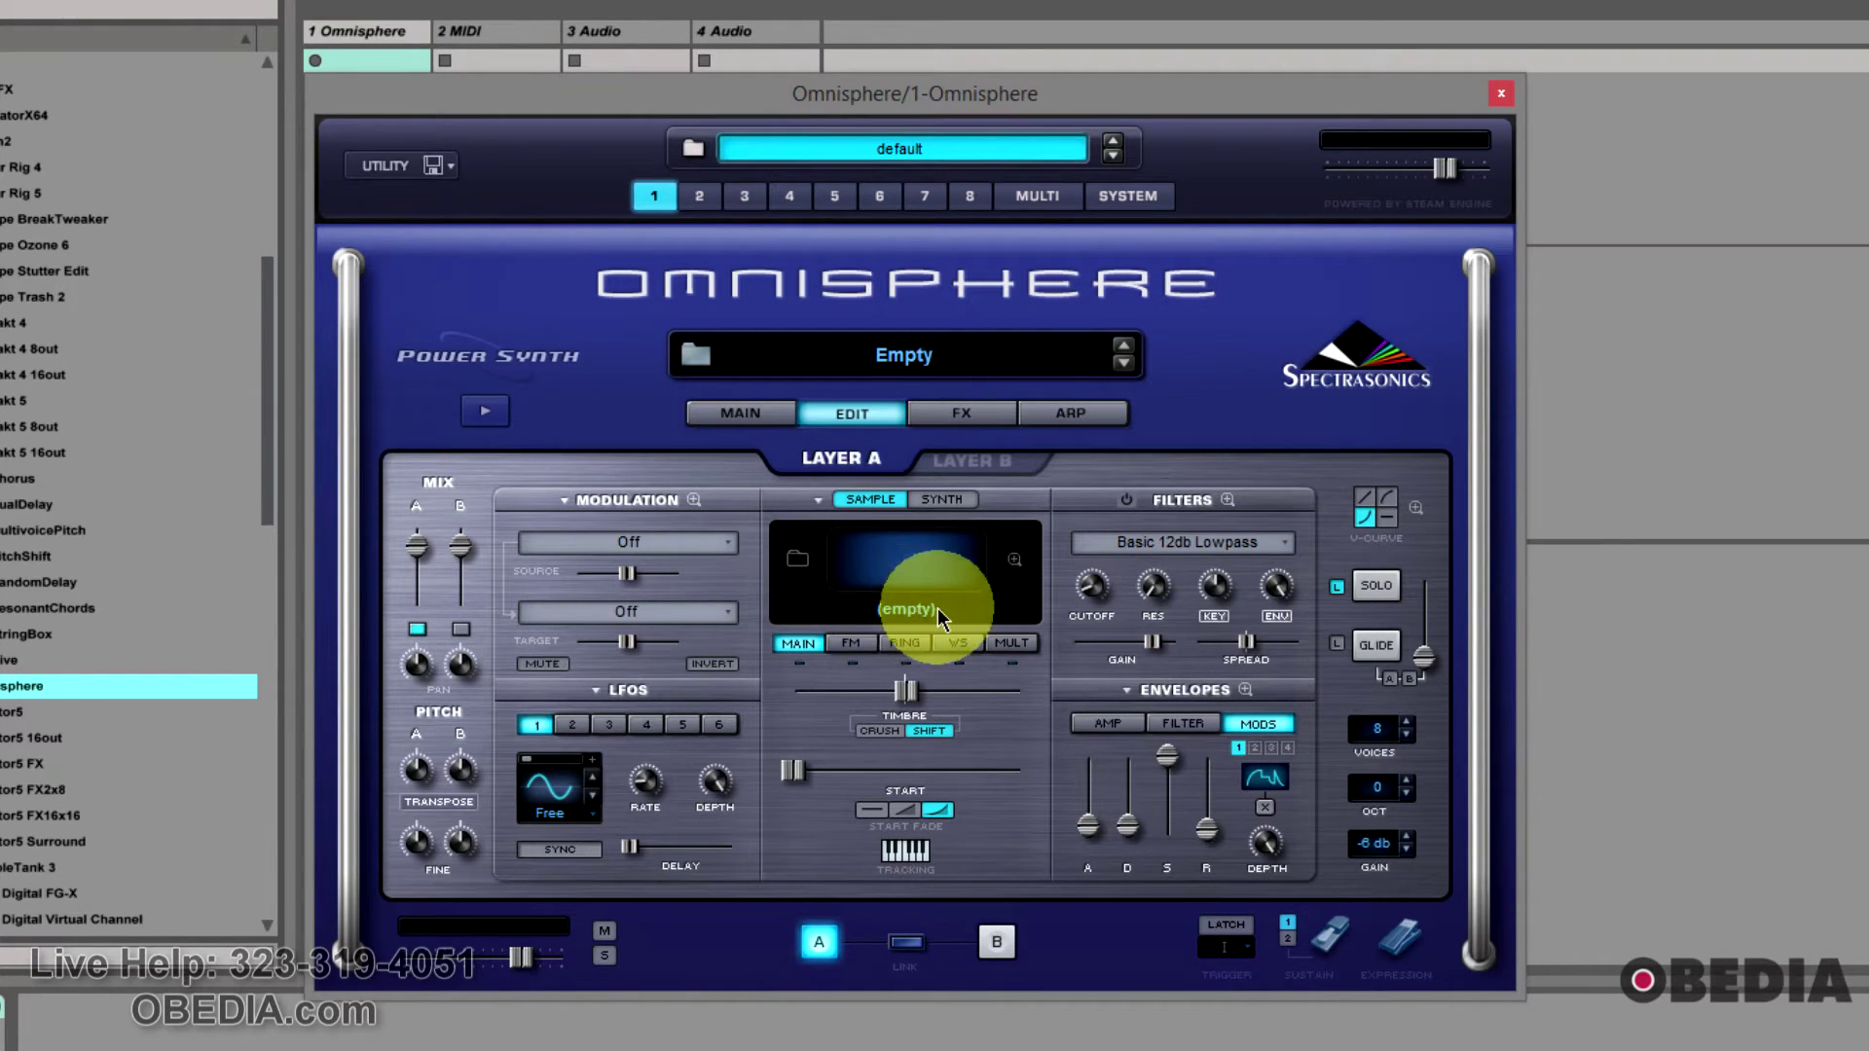
# Step: Load the Acoustic Bass soundsource "Trilian Ac 1 Slide Dn ^ RR" into Layer A
pyautogui.click(798, 559)
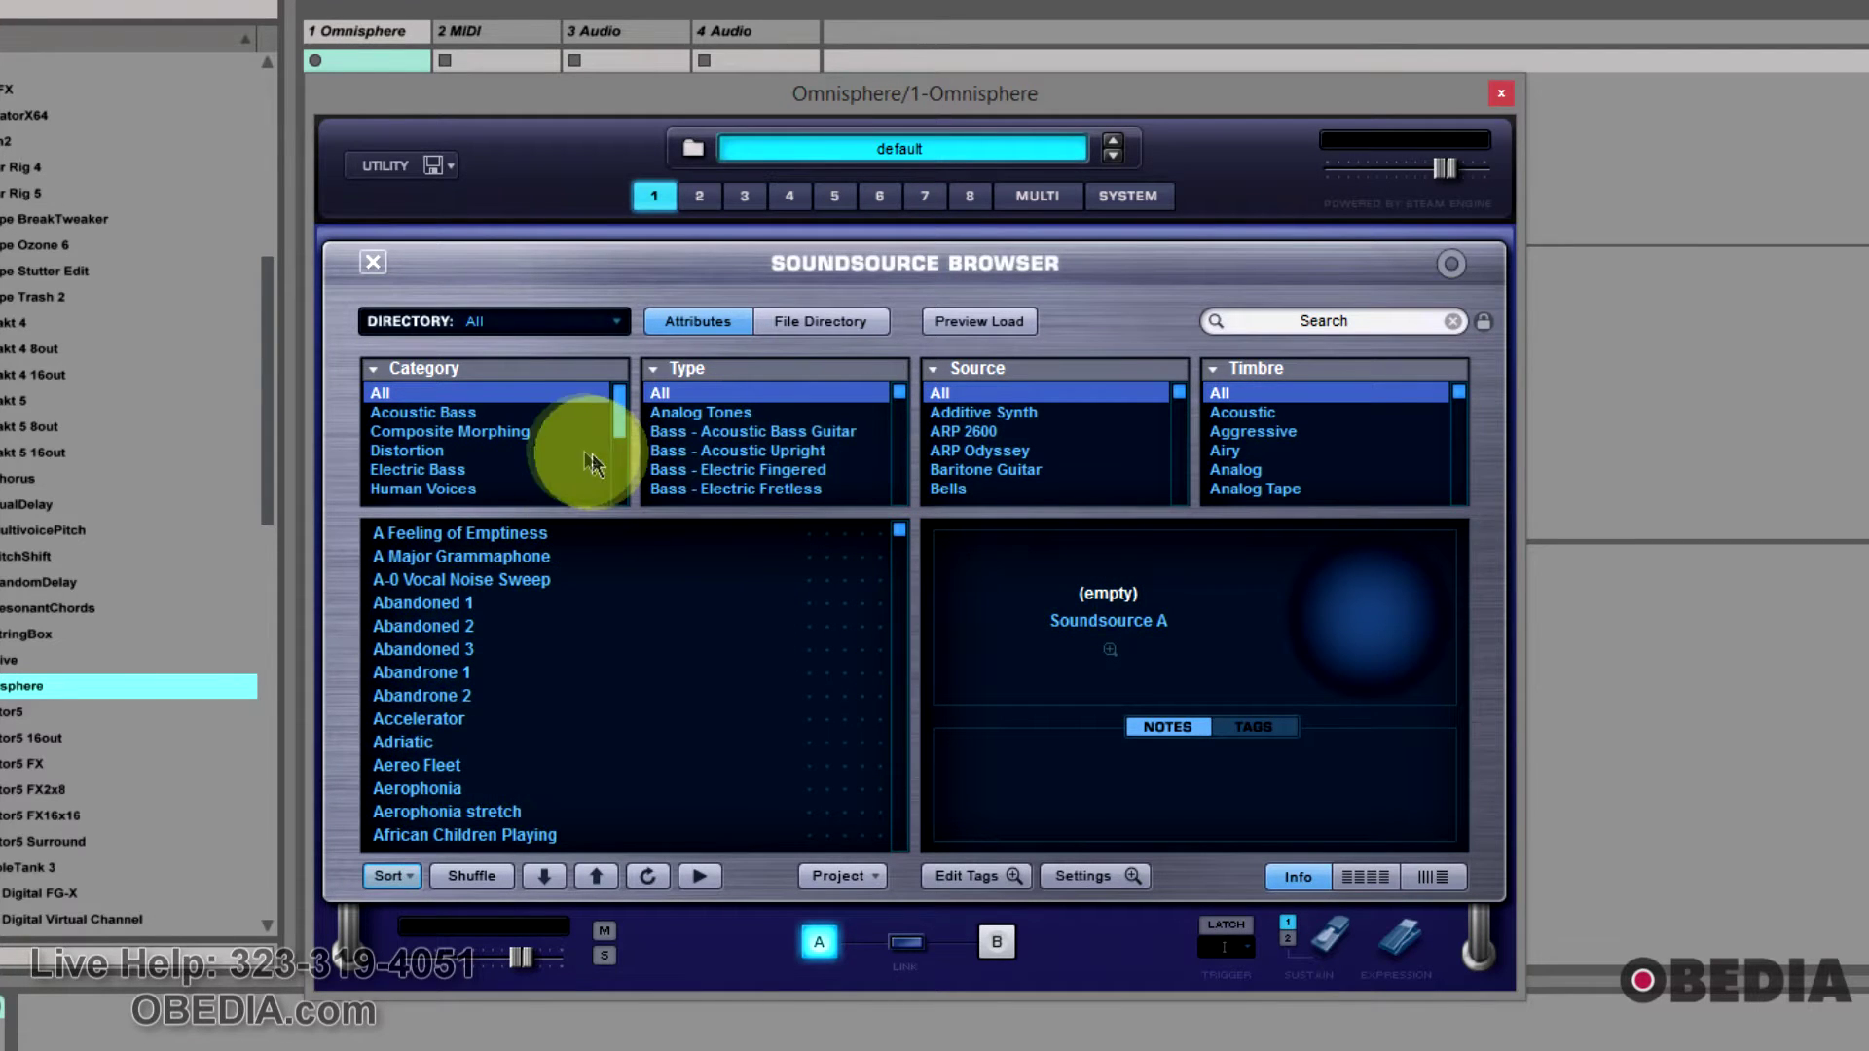
pyautogui.click(433, 416)
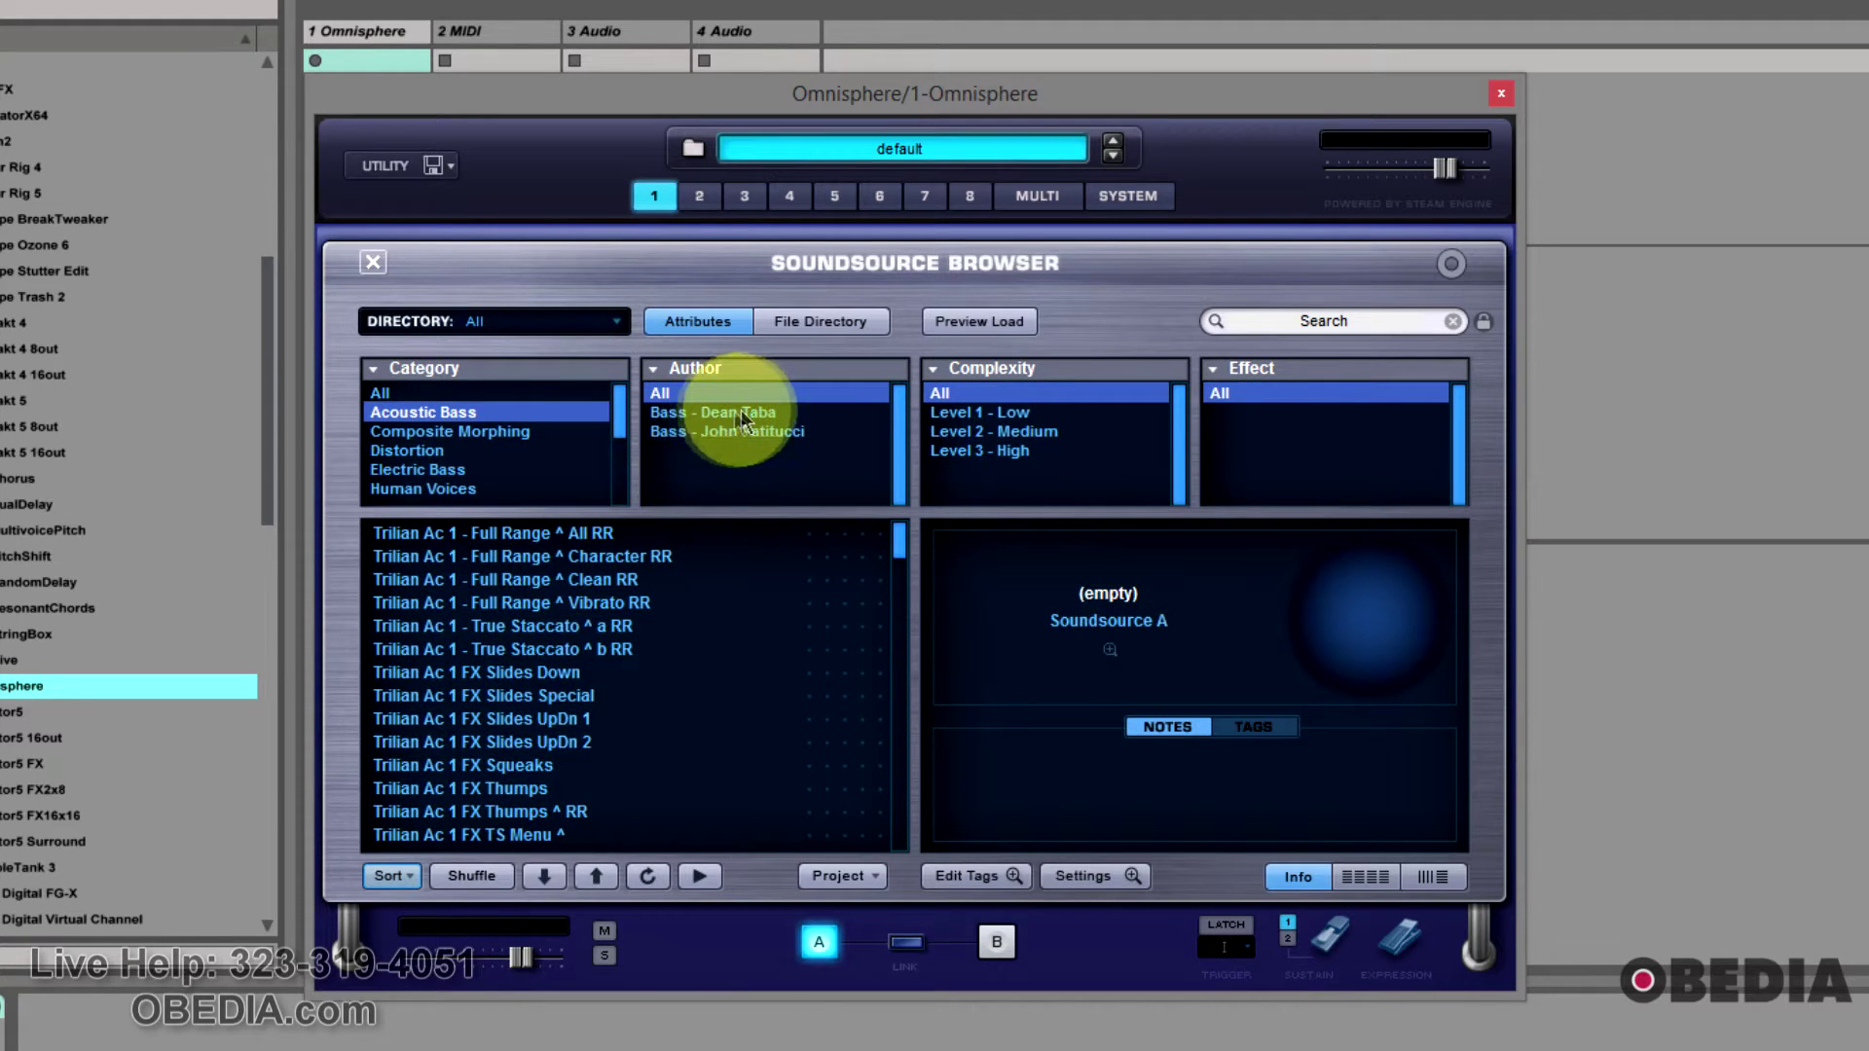
pyautogui.click(489, 674)
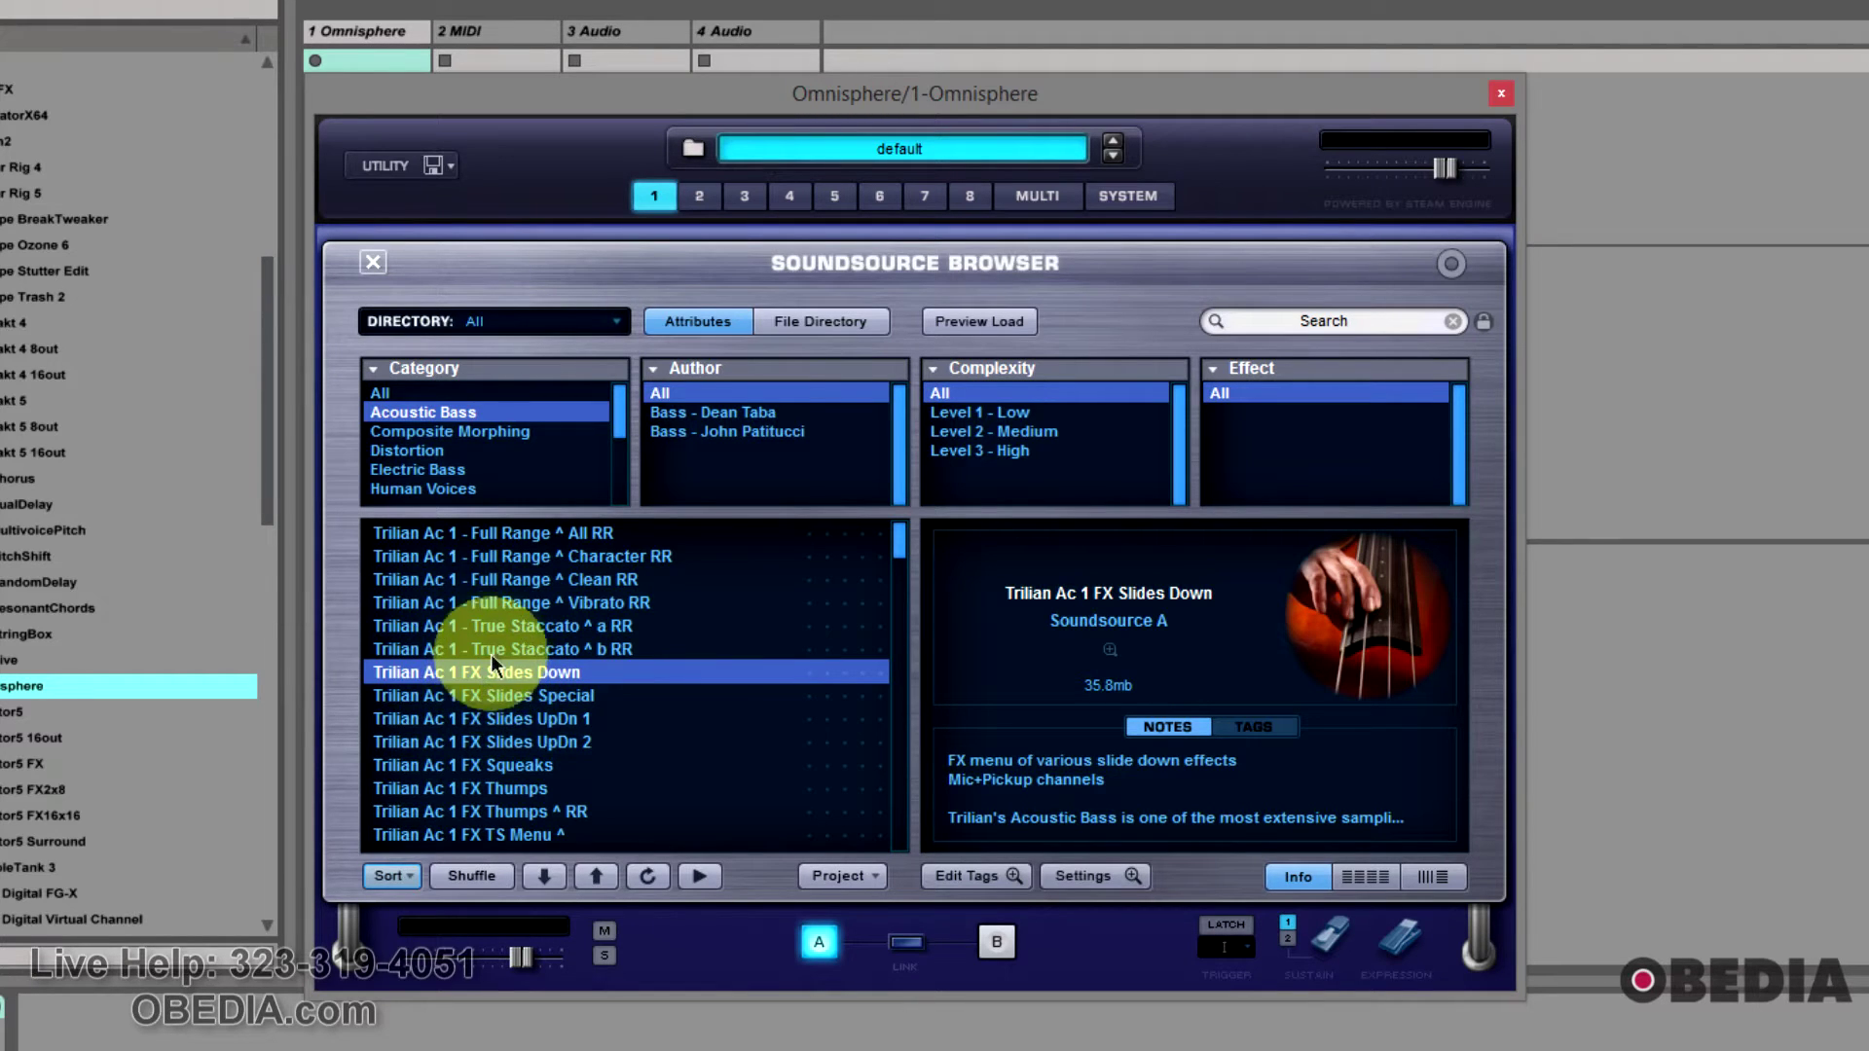
pyautogui.scroll(-3, 584, 715)
pyautogui.click(562, 720)
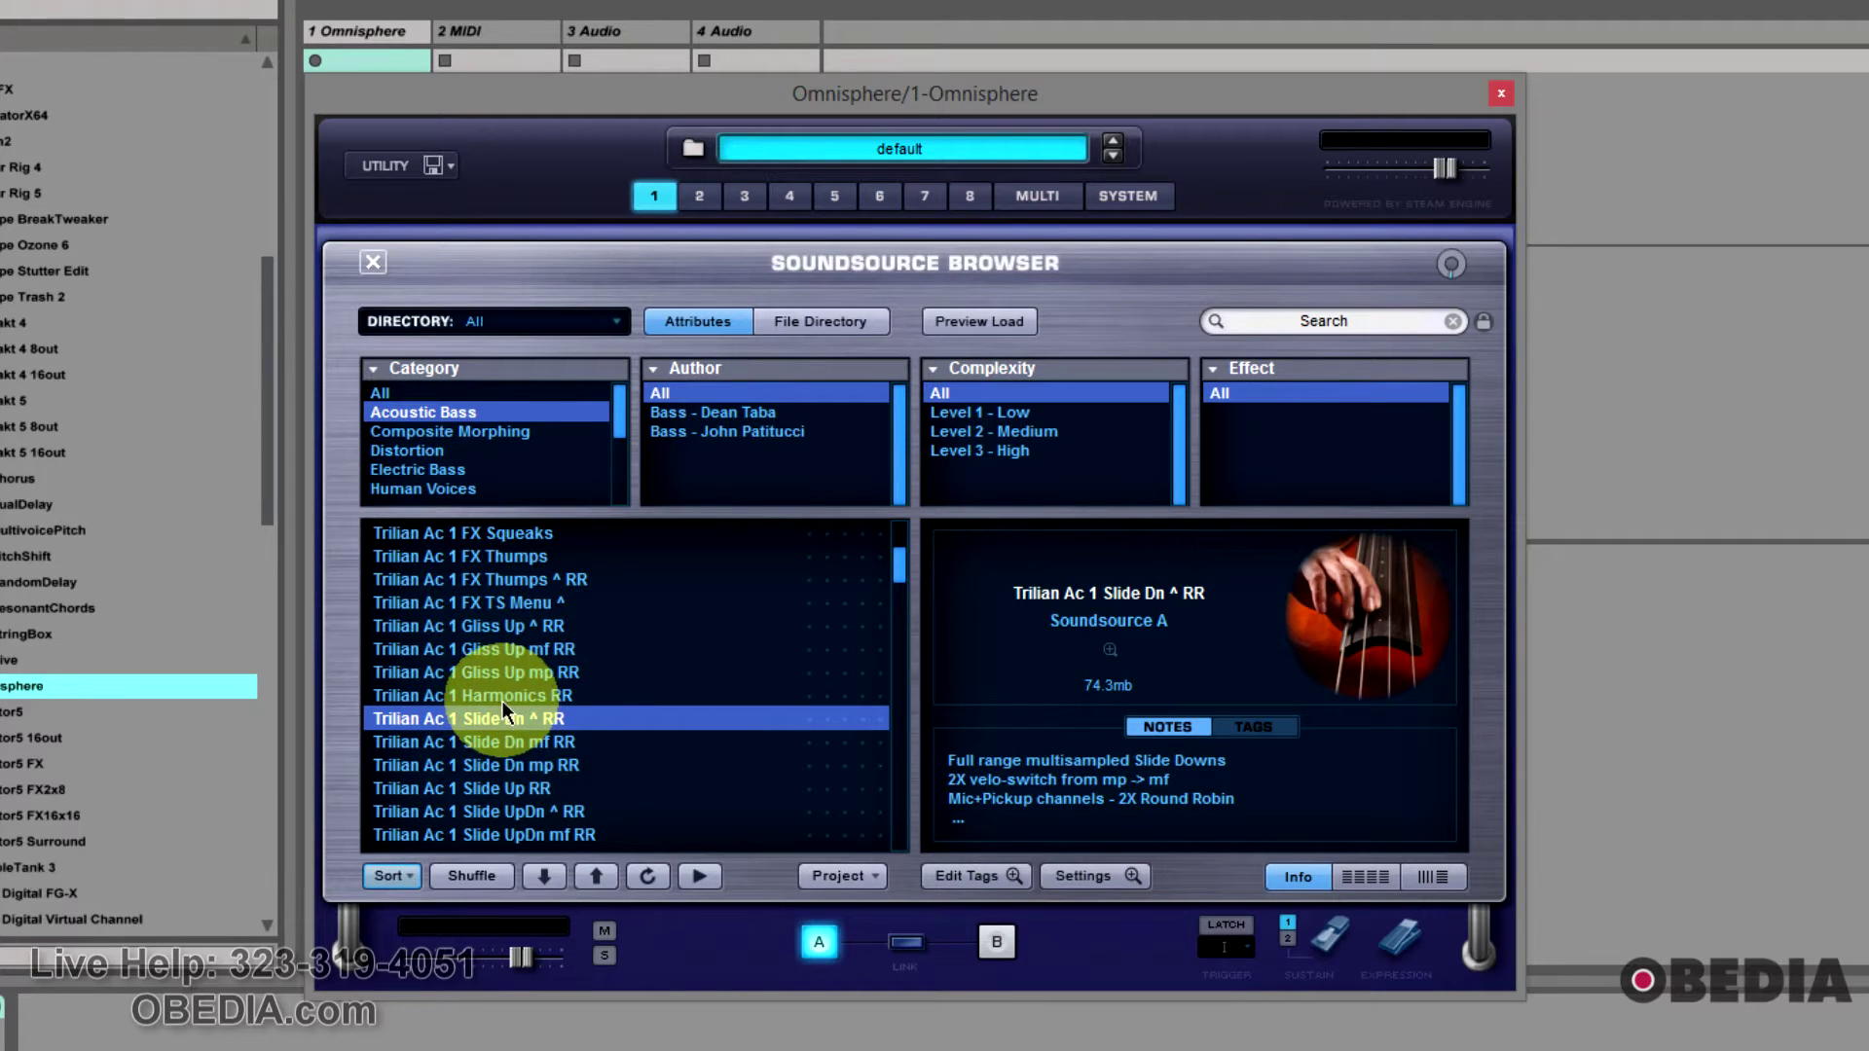
pyautogui.click(372, 262)
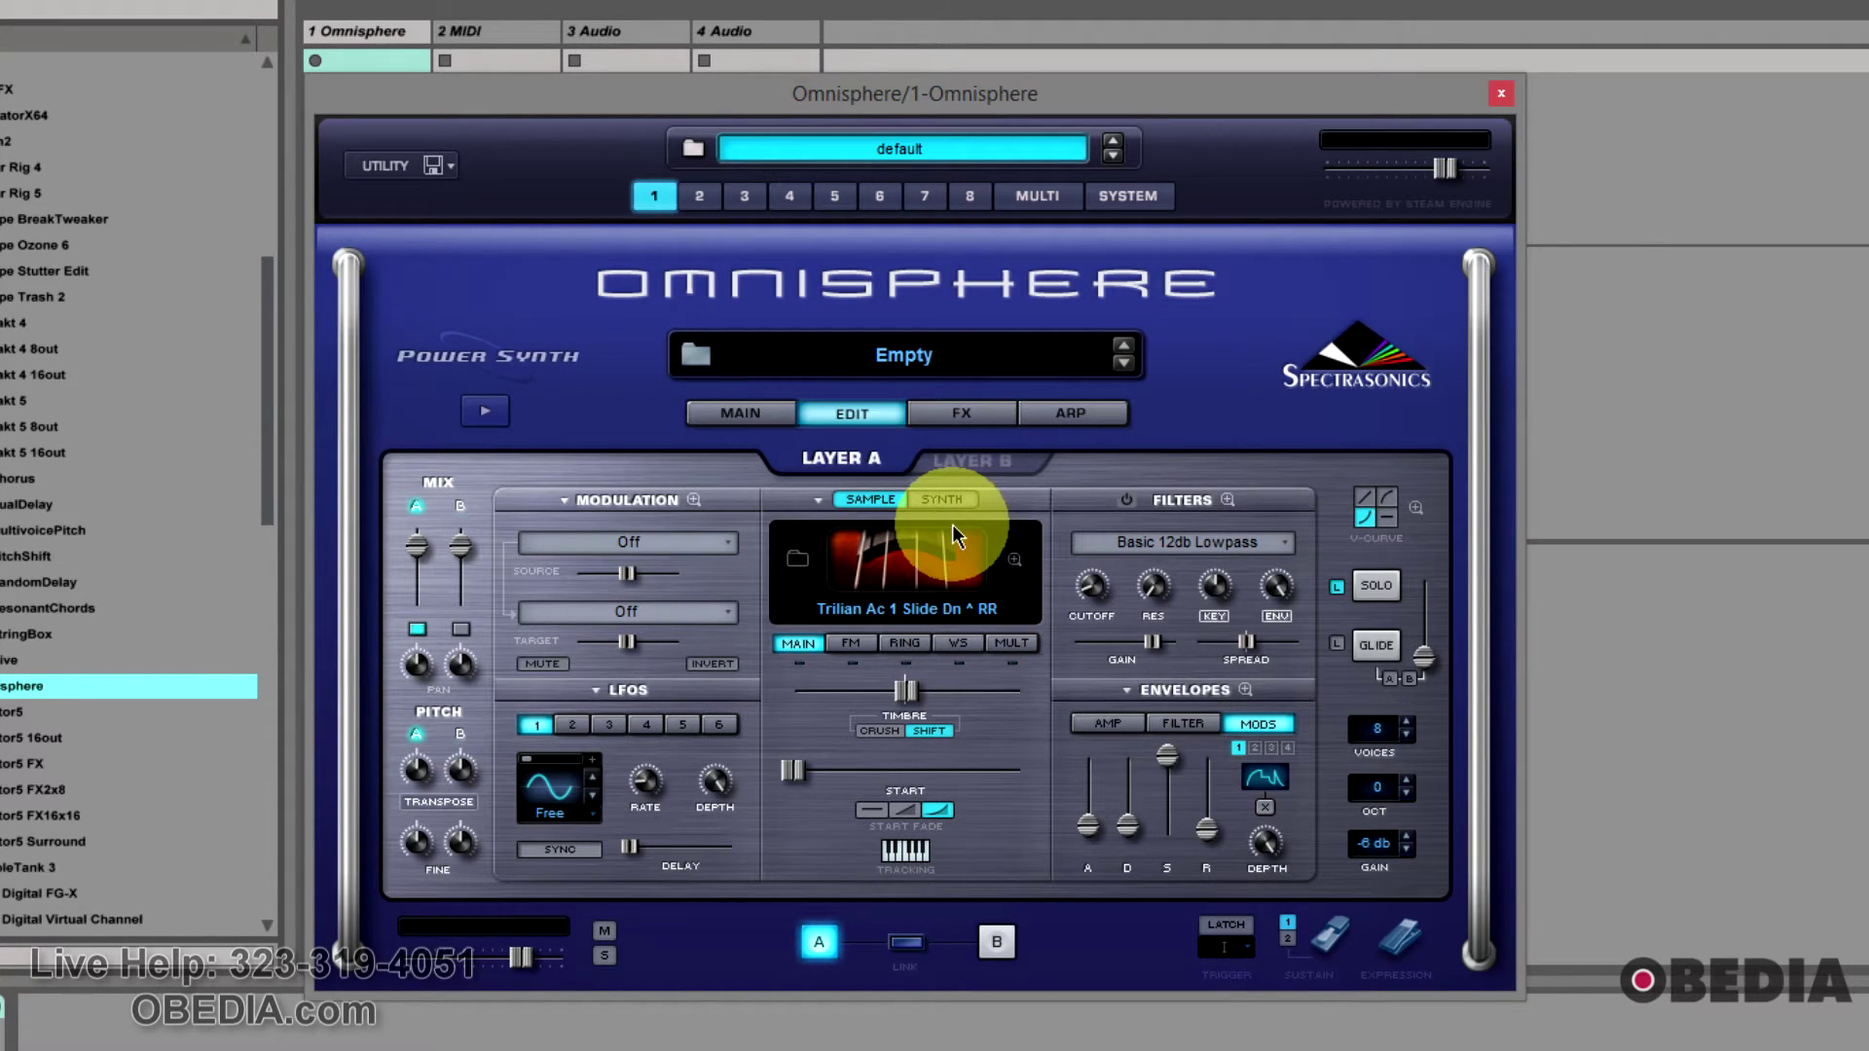
# Step: Load the Distortion soundsource "Feed Me" into Layer B
pyautogui.click(993, 466)
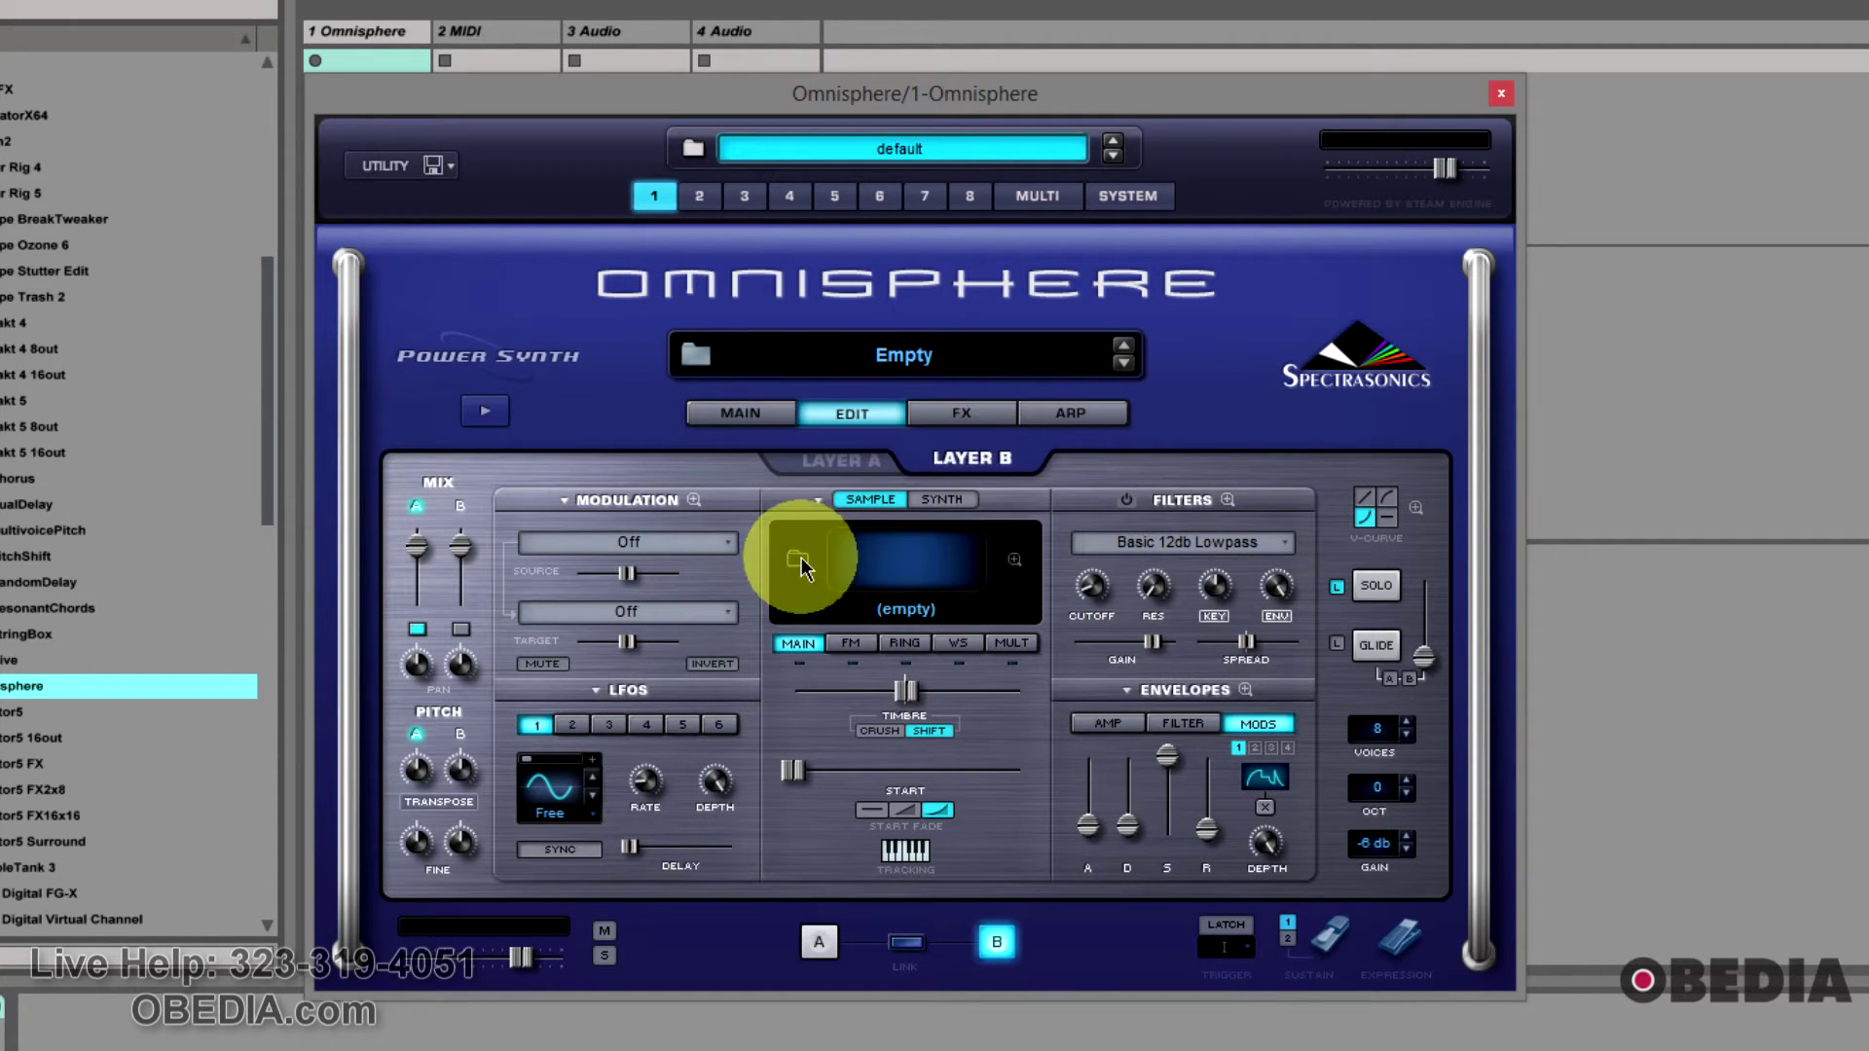
pyautogui.click(800, 556)
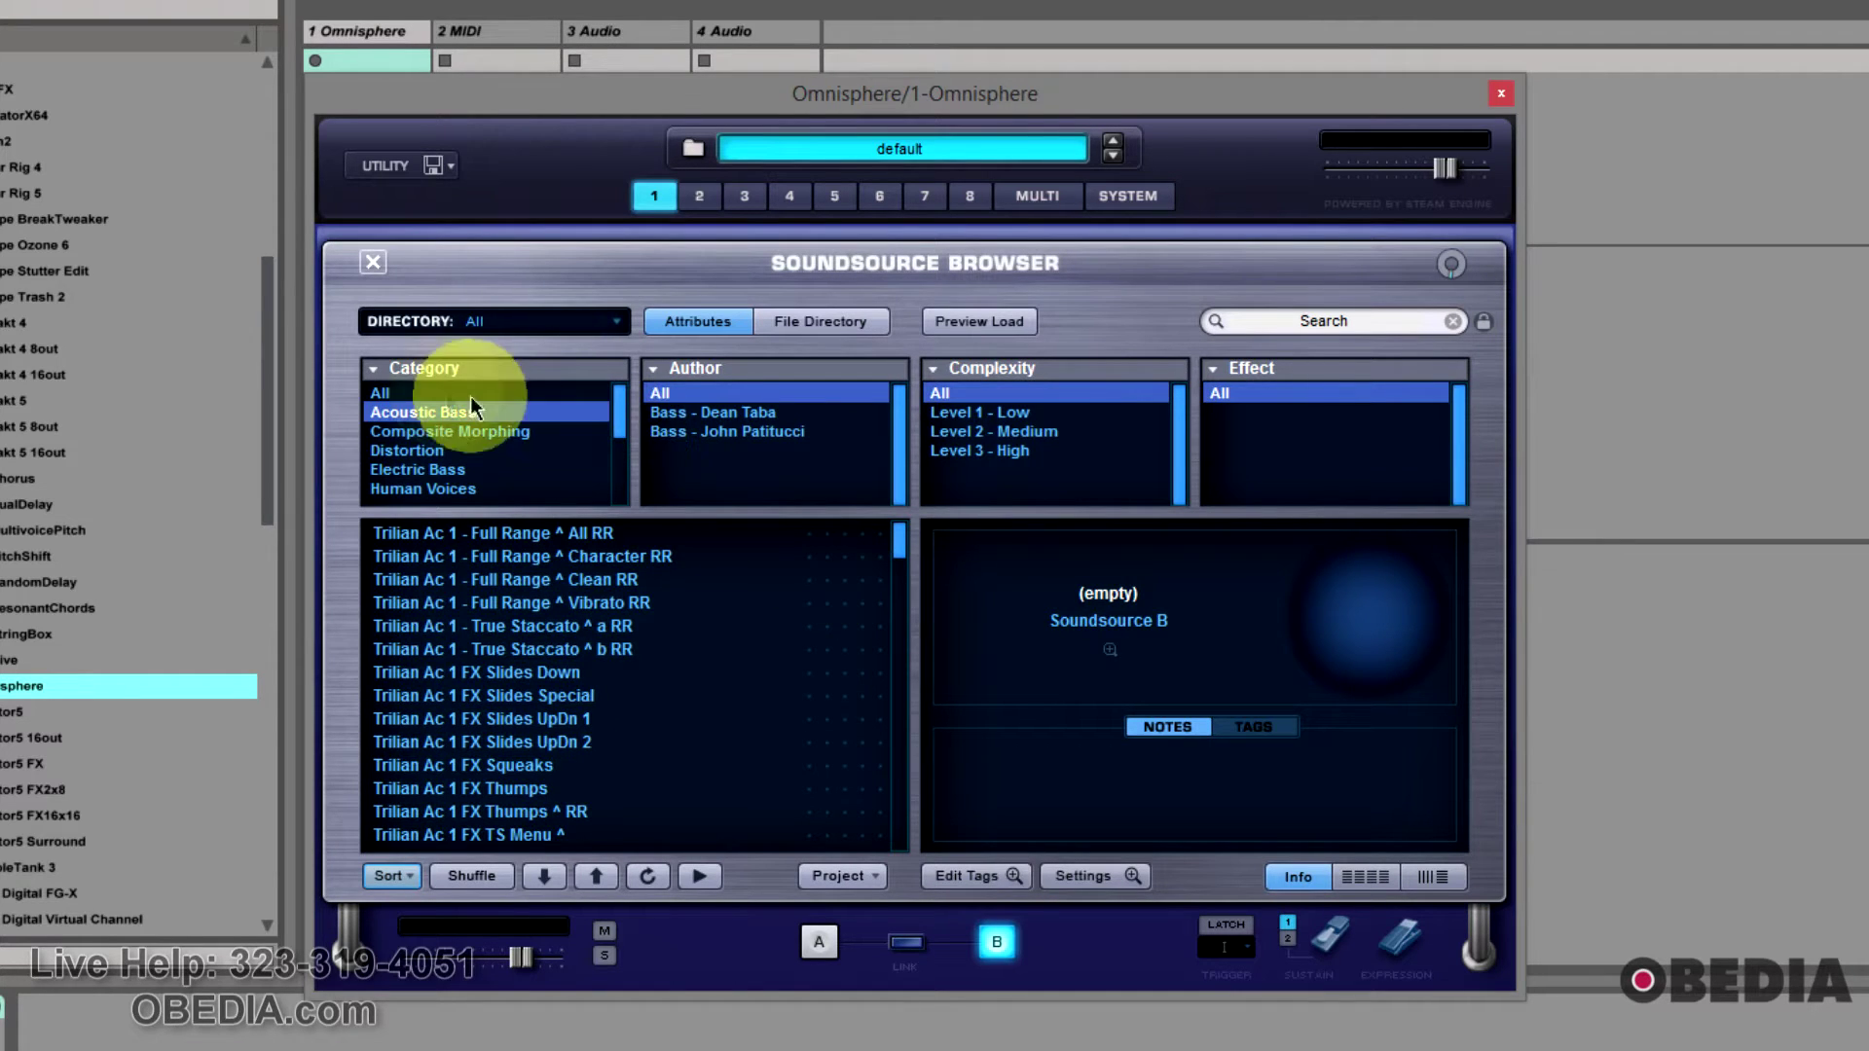
pyautogui.click(418, 394)
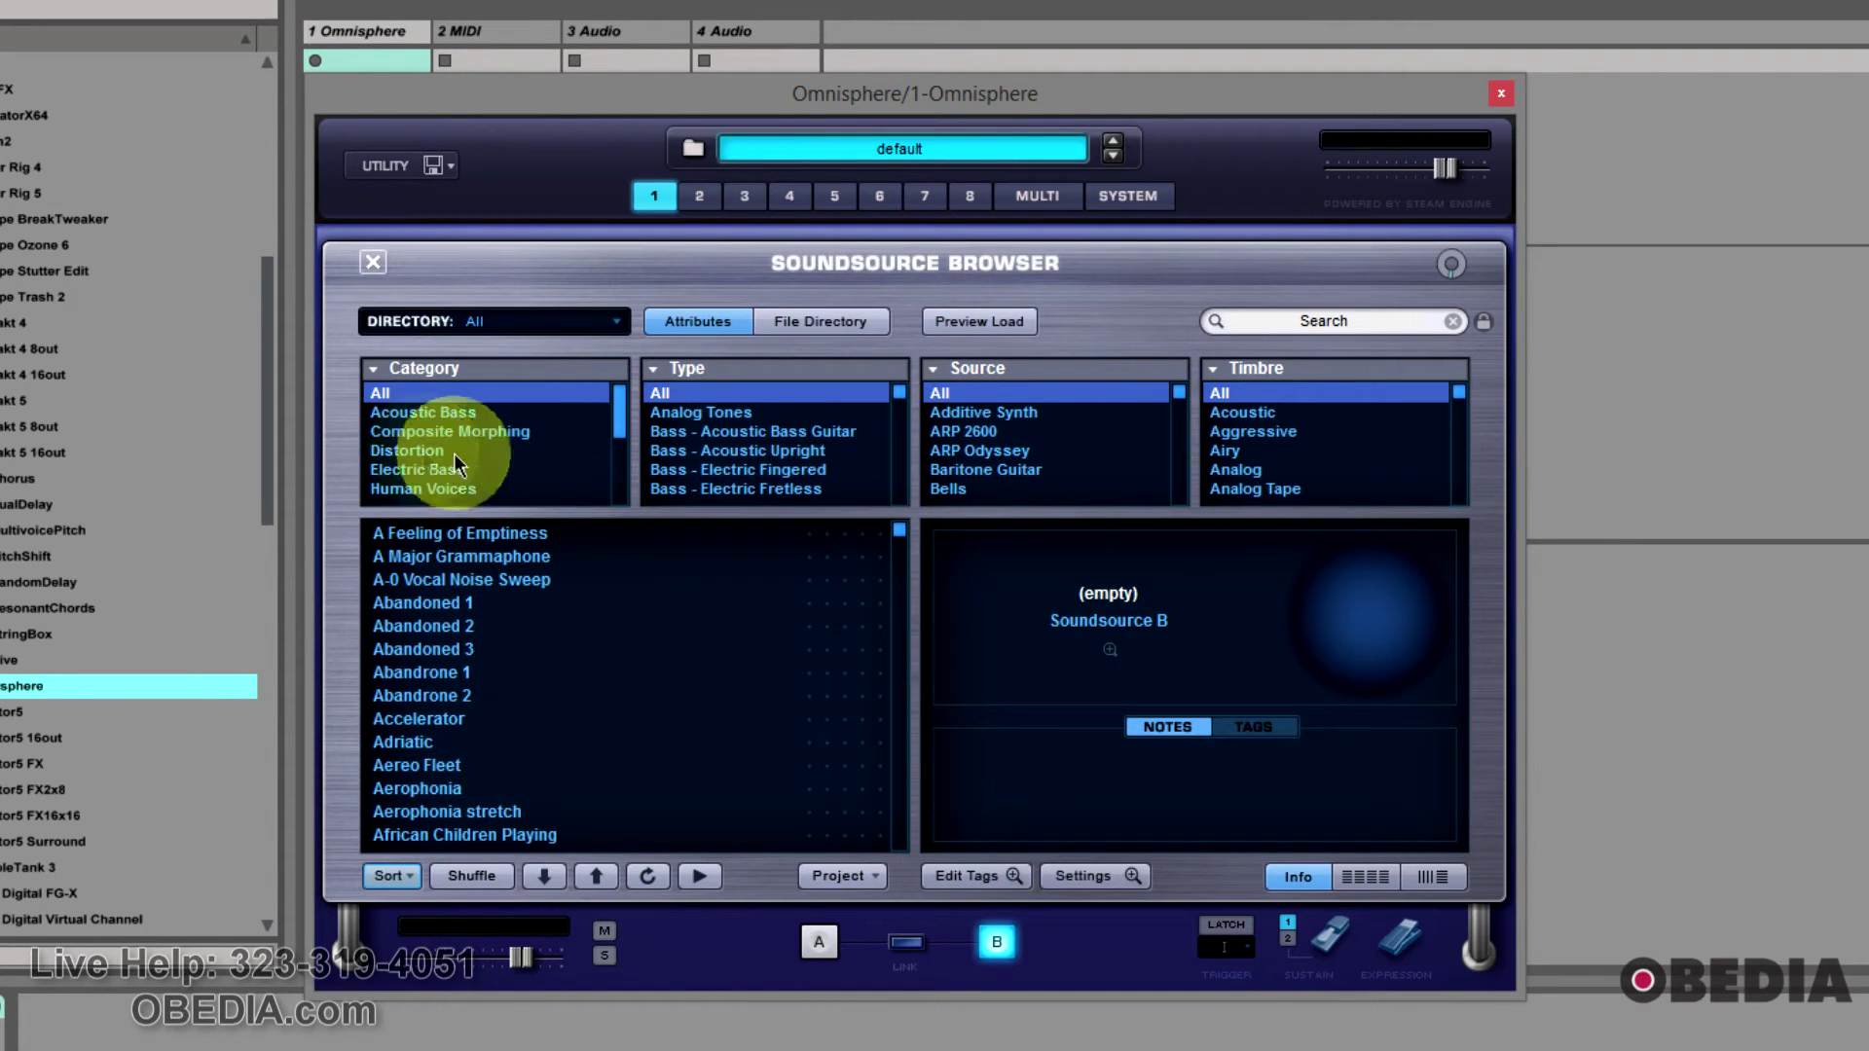
pyautogui.click(409, 452)
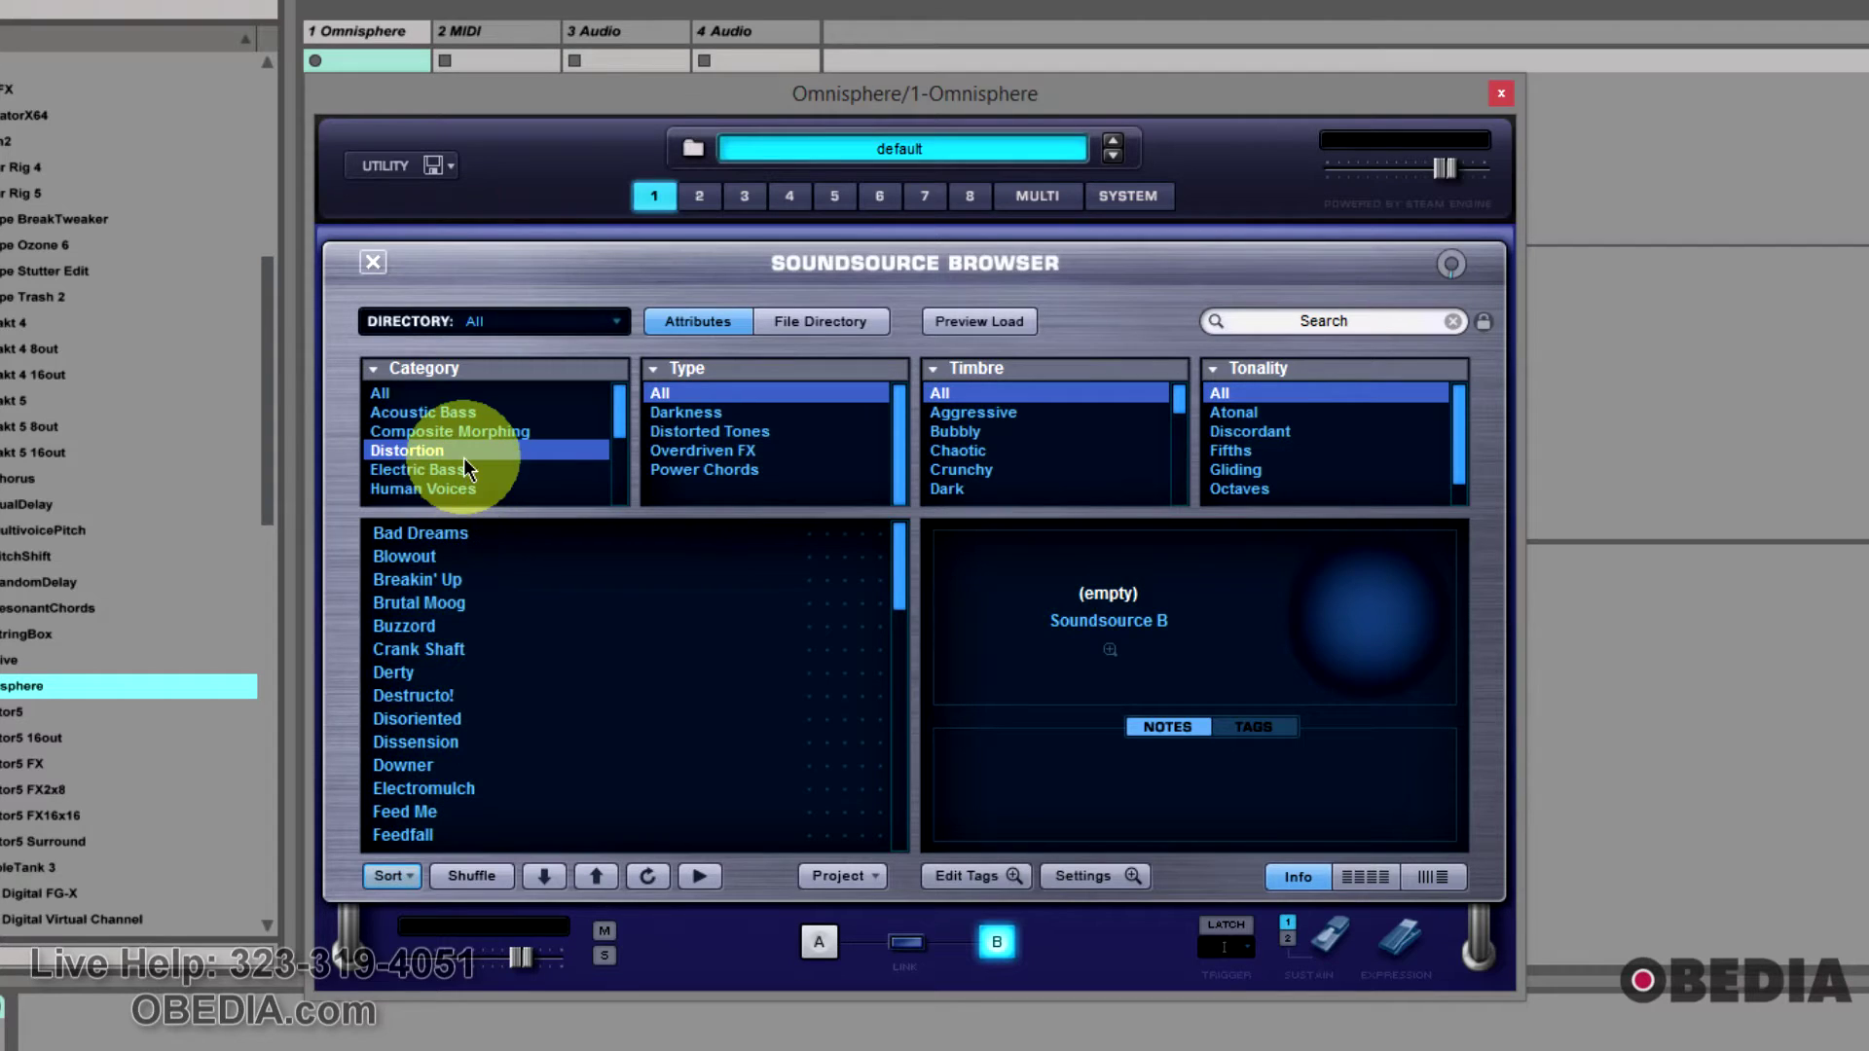
pyautogui.scroll(-4, 458, 644)
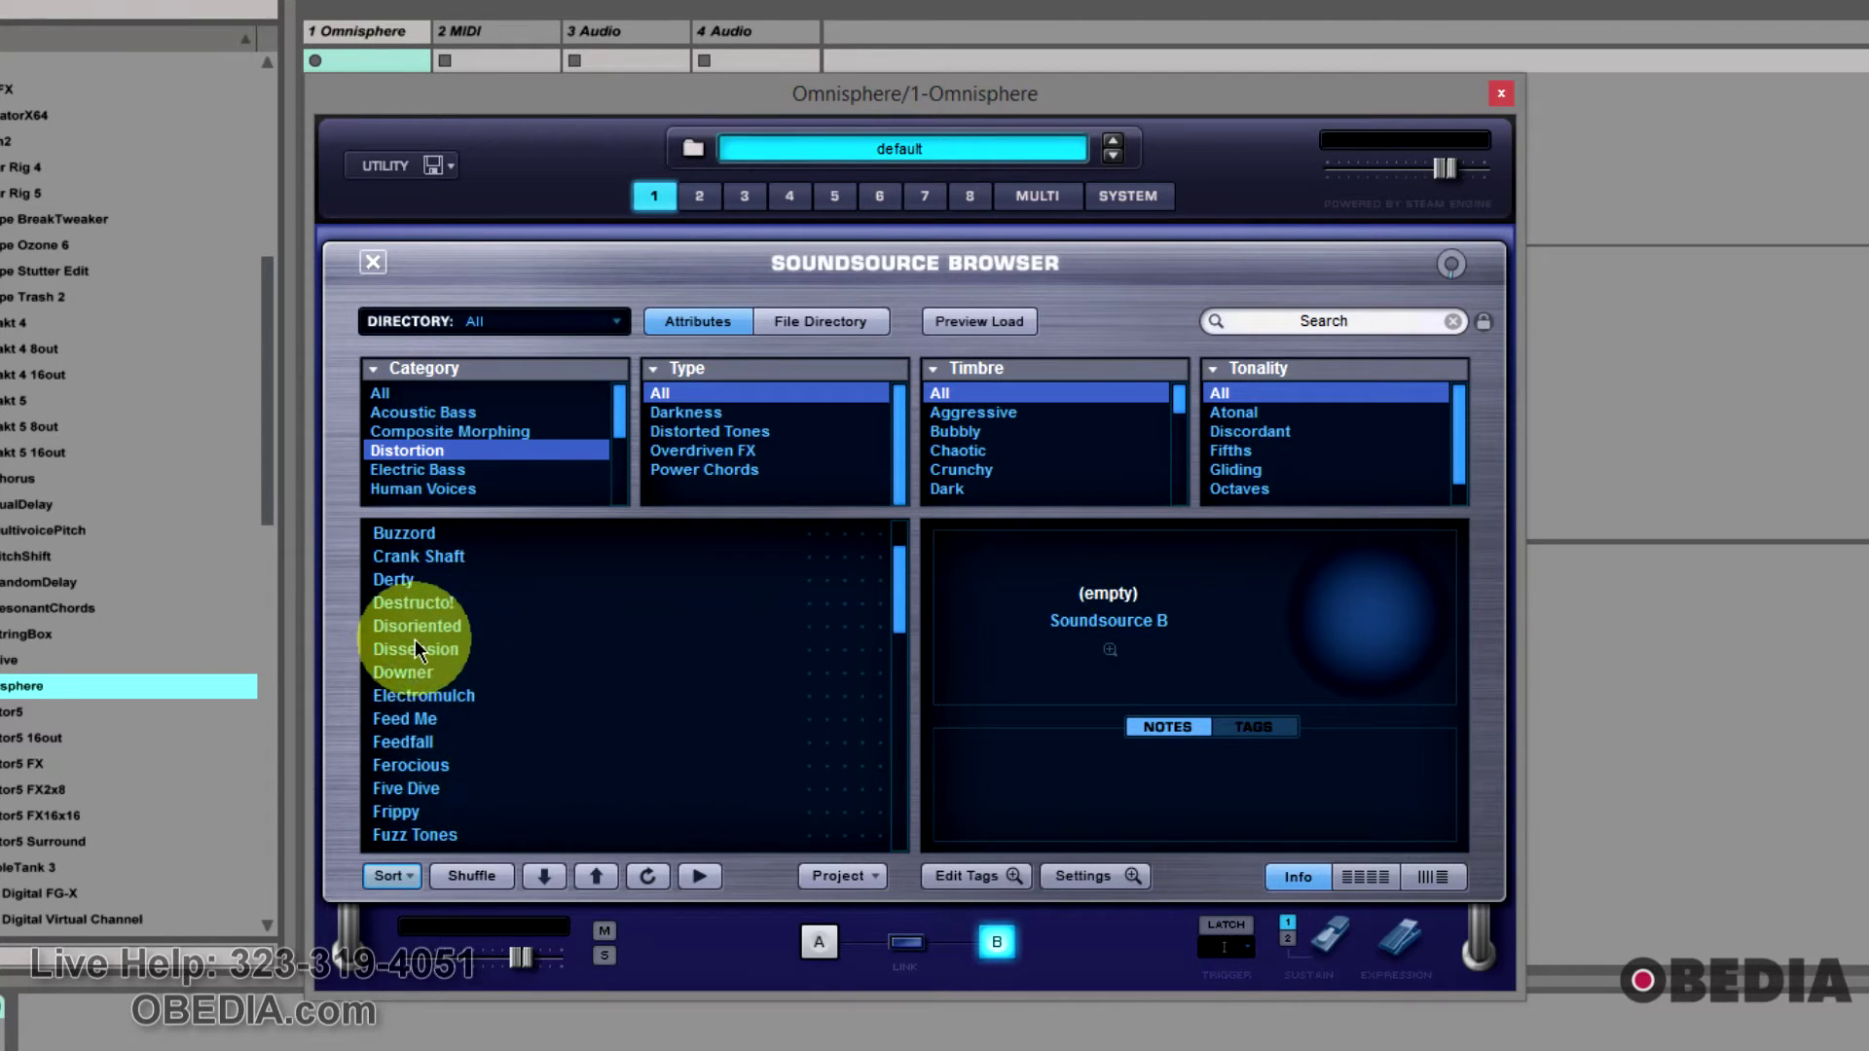
pyautogui.click(440, 603)
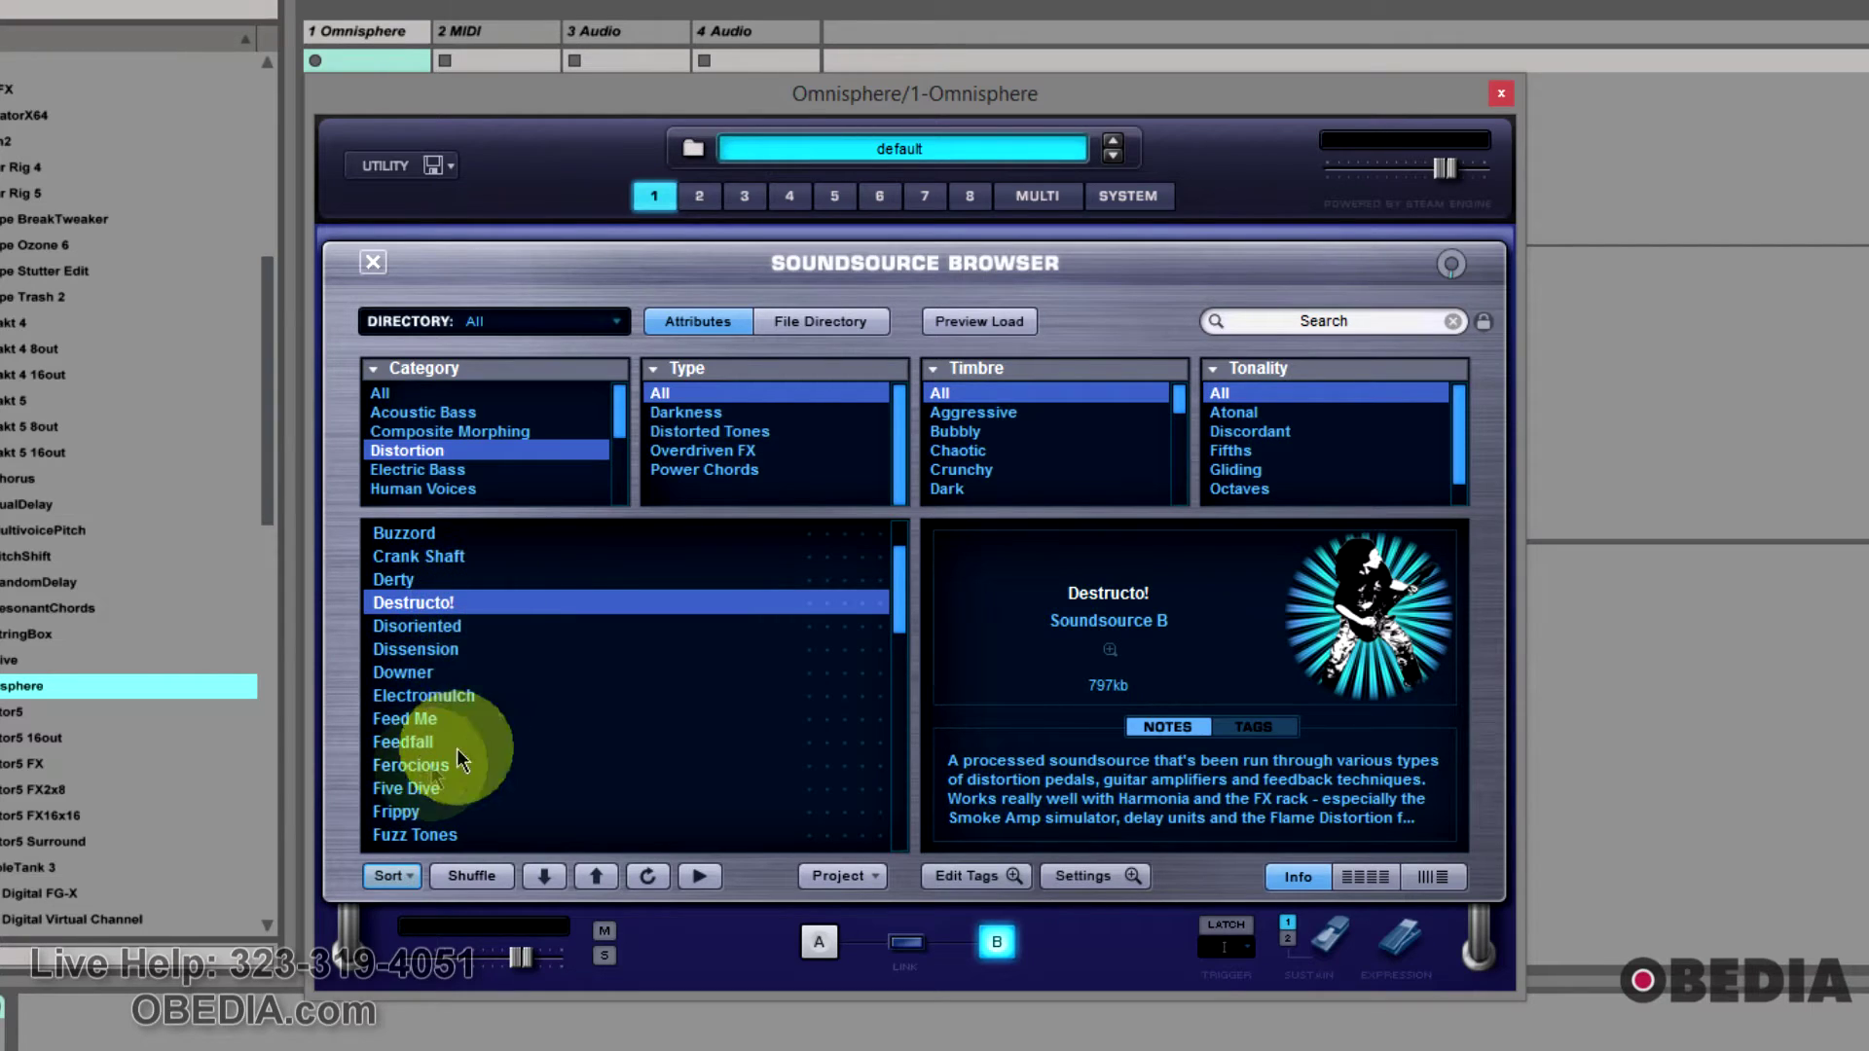
pyautogui.click(428, 721)
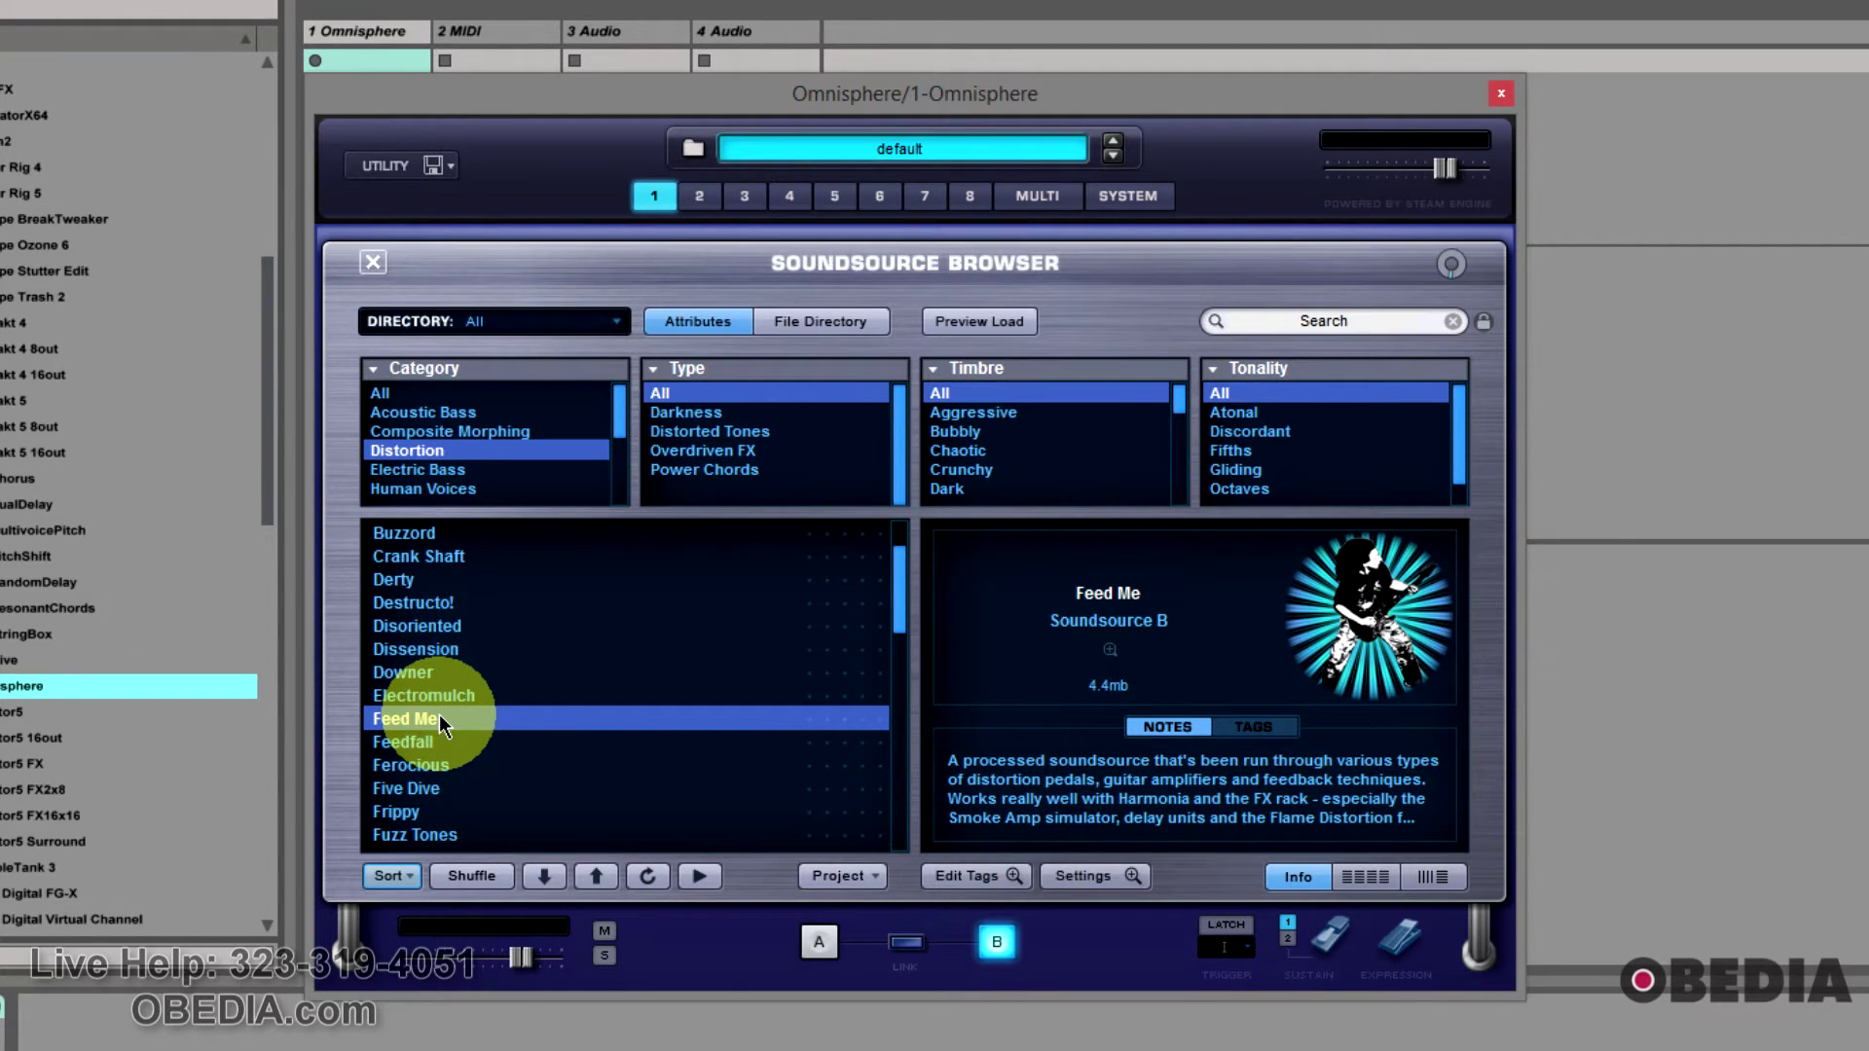
pyautogui.click(373, 263)
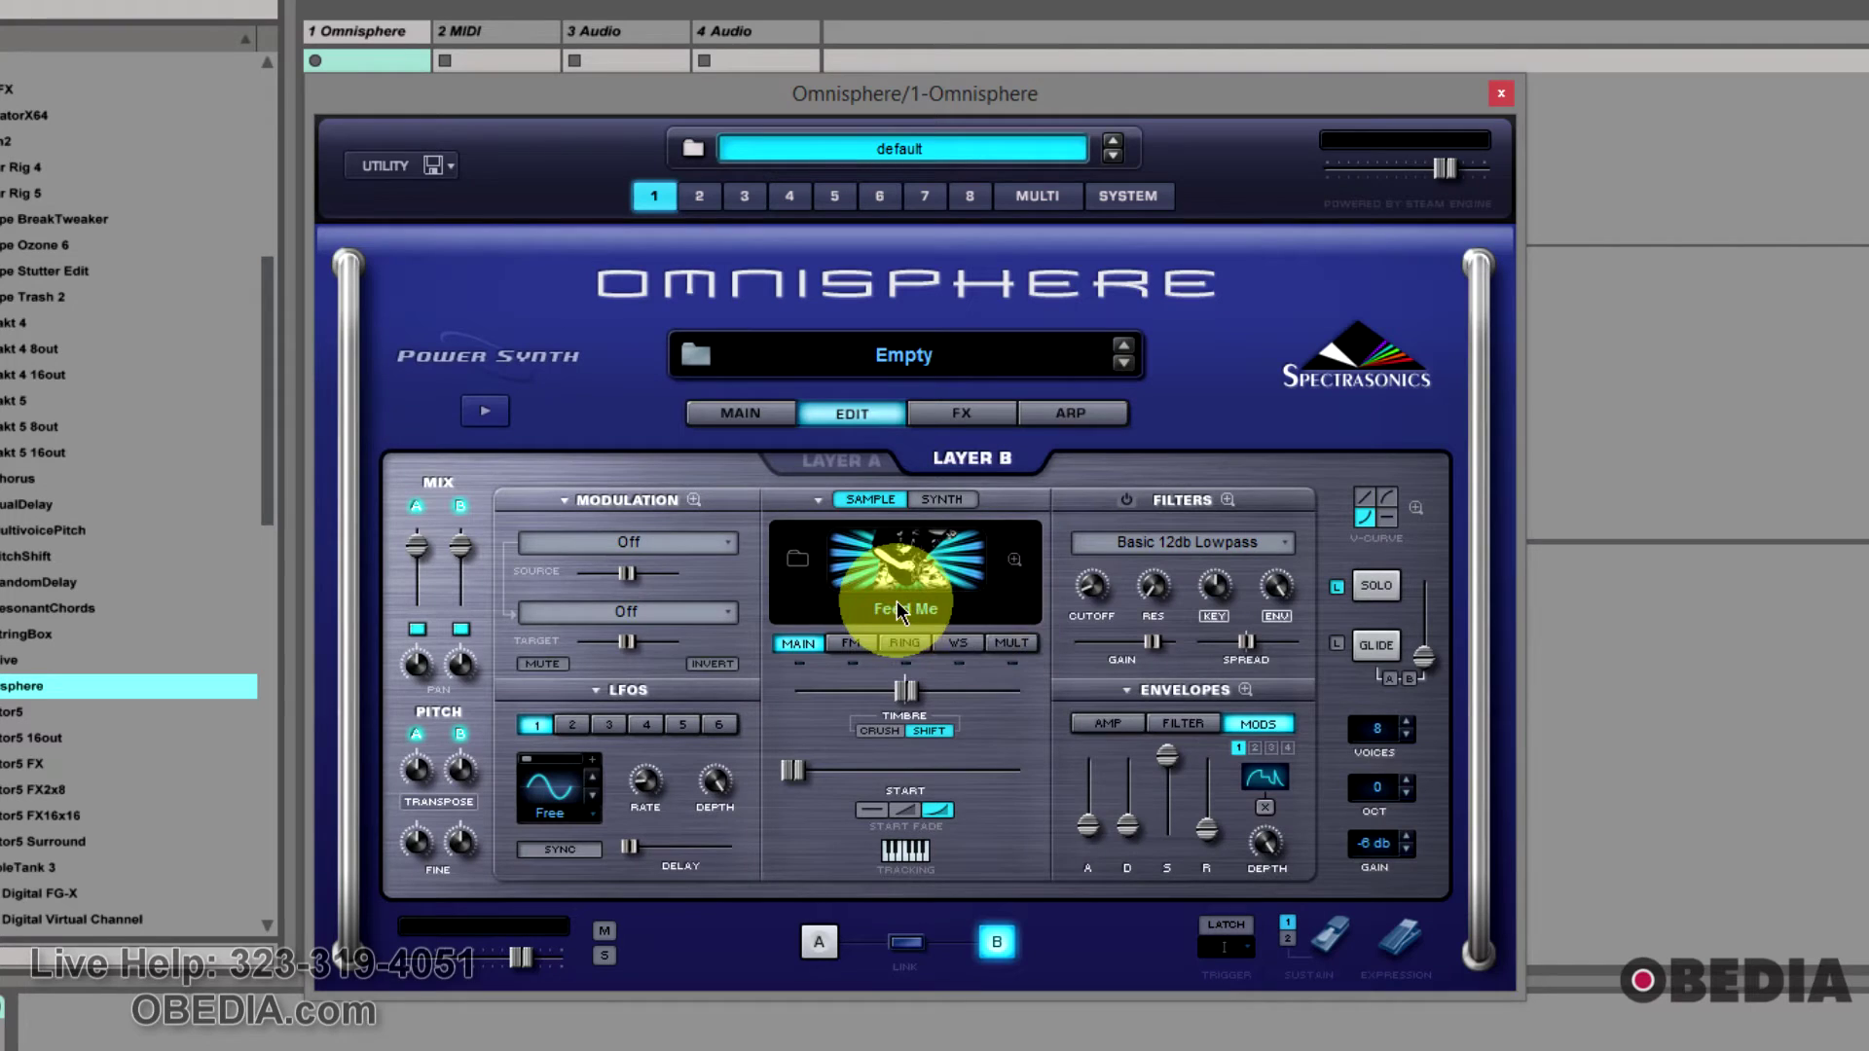
# Step: Compare the soundsources assigned to Layer A and Layer B by alternating between the two layers
pyautogui.click(855, 462)
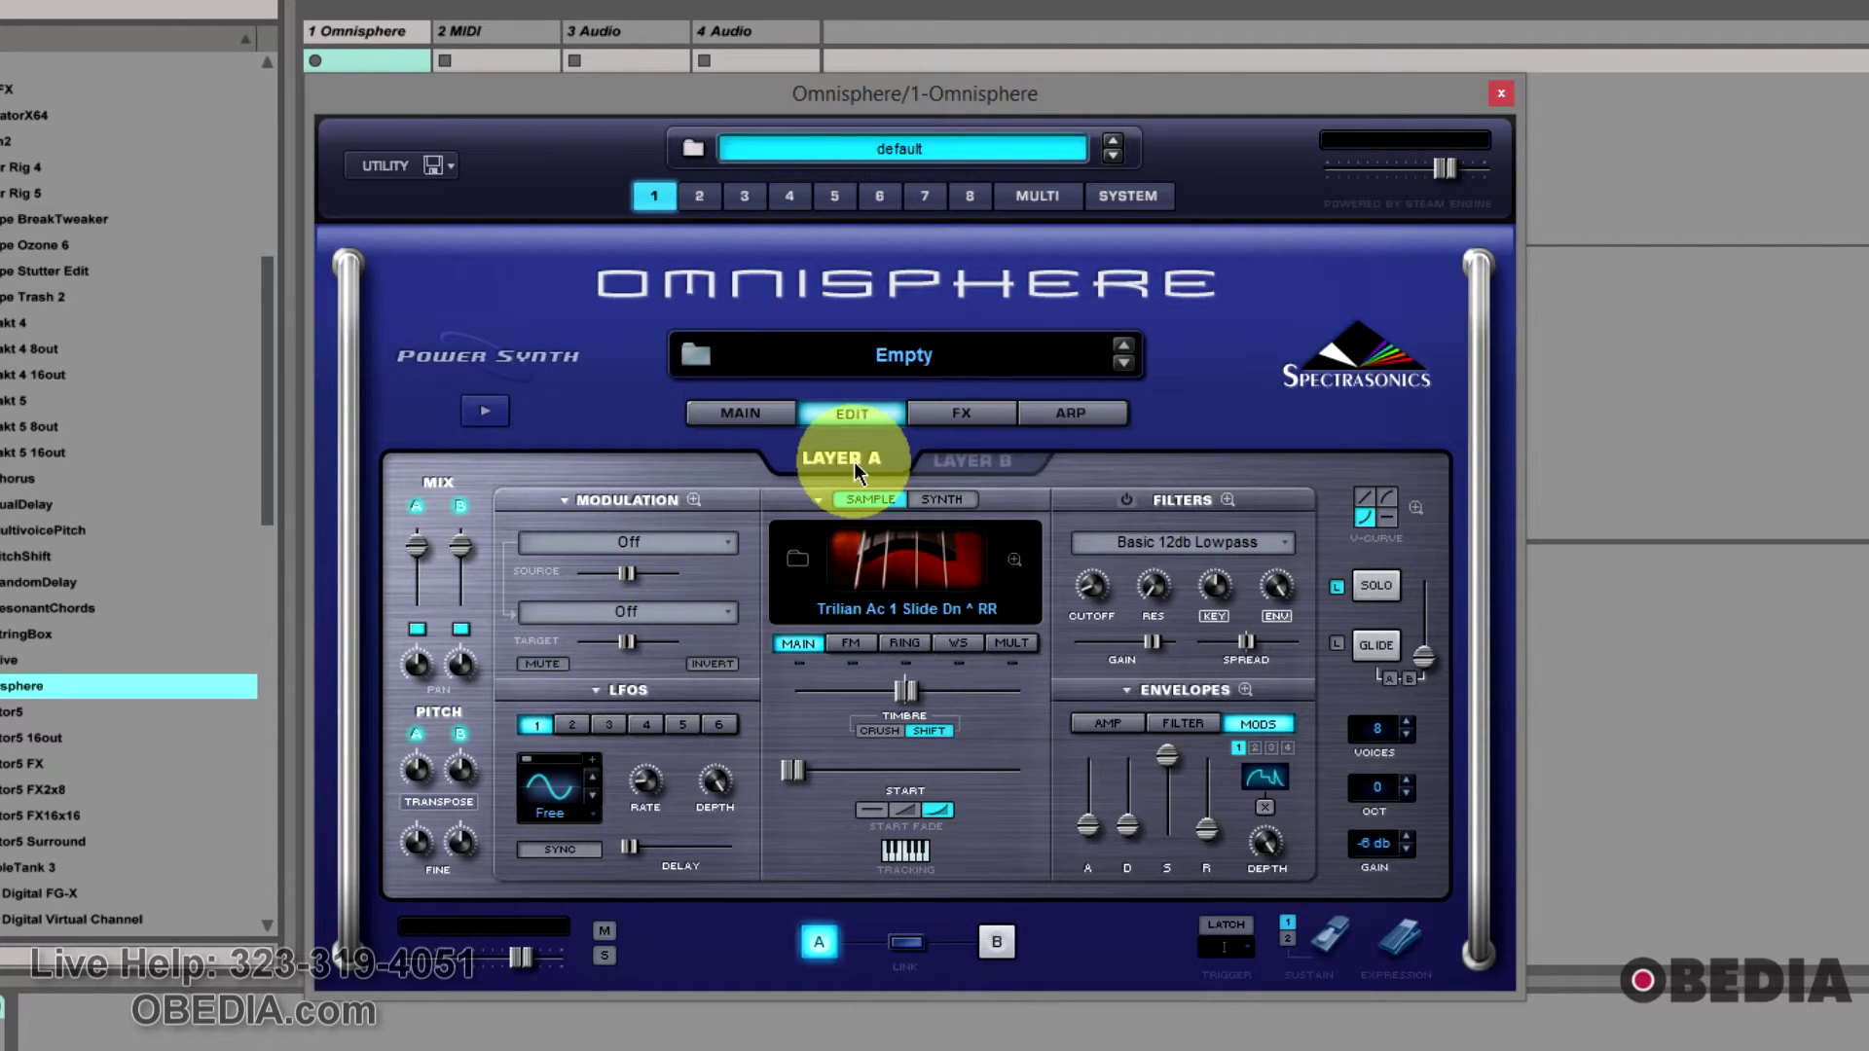
pyautogui.click(966, 461)
pyautogui.click(857, 463)
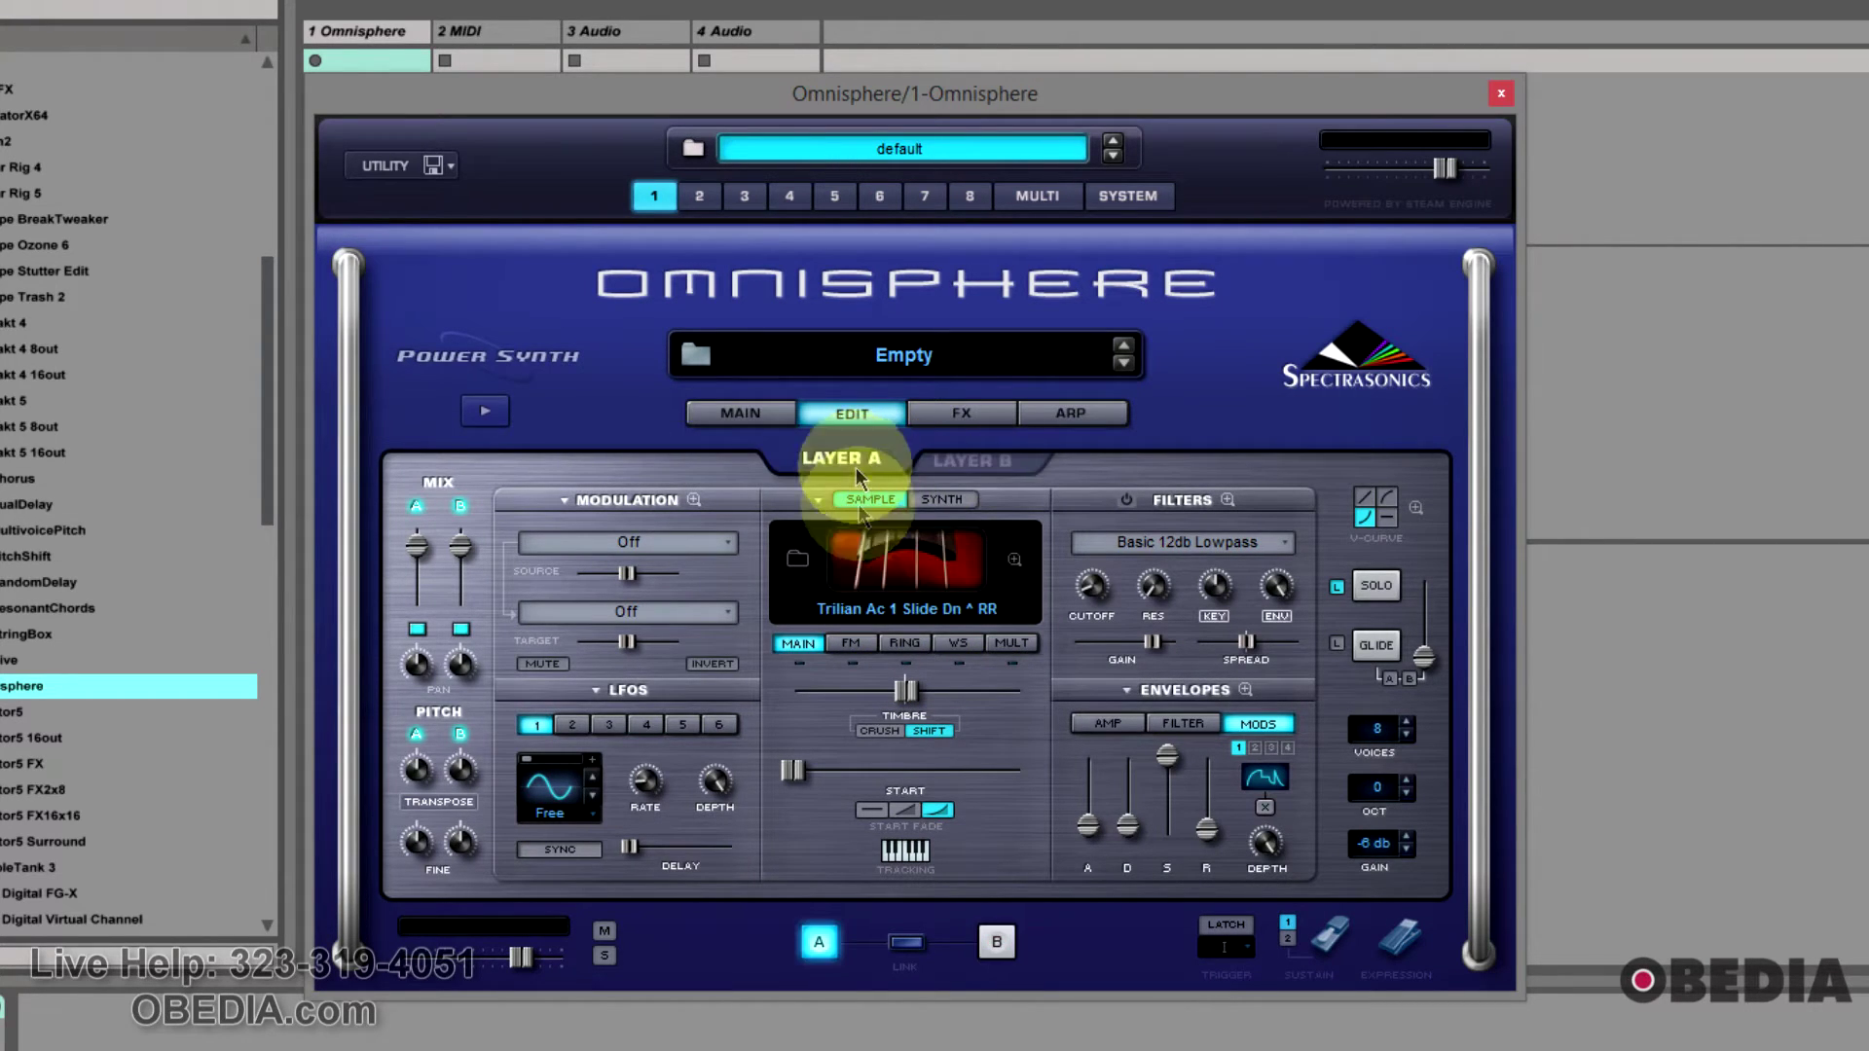
pyautogui.click(979, 458)
pyautogui.click(881, 461)
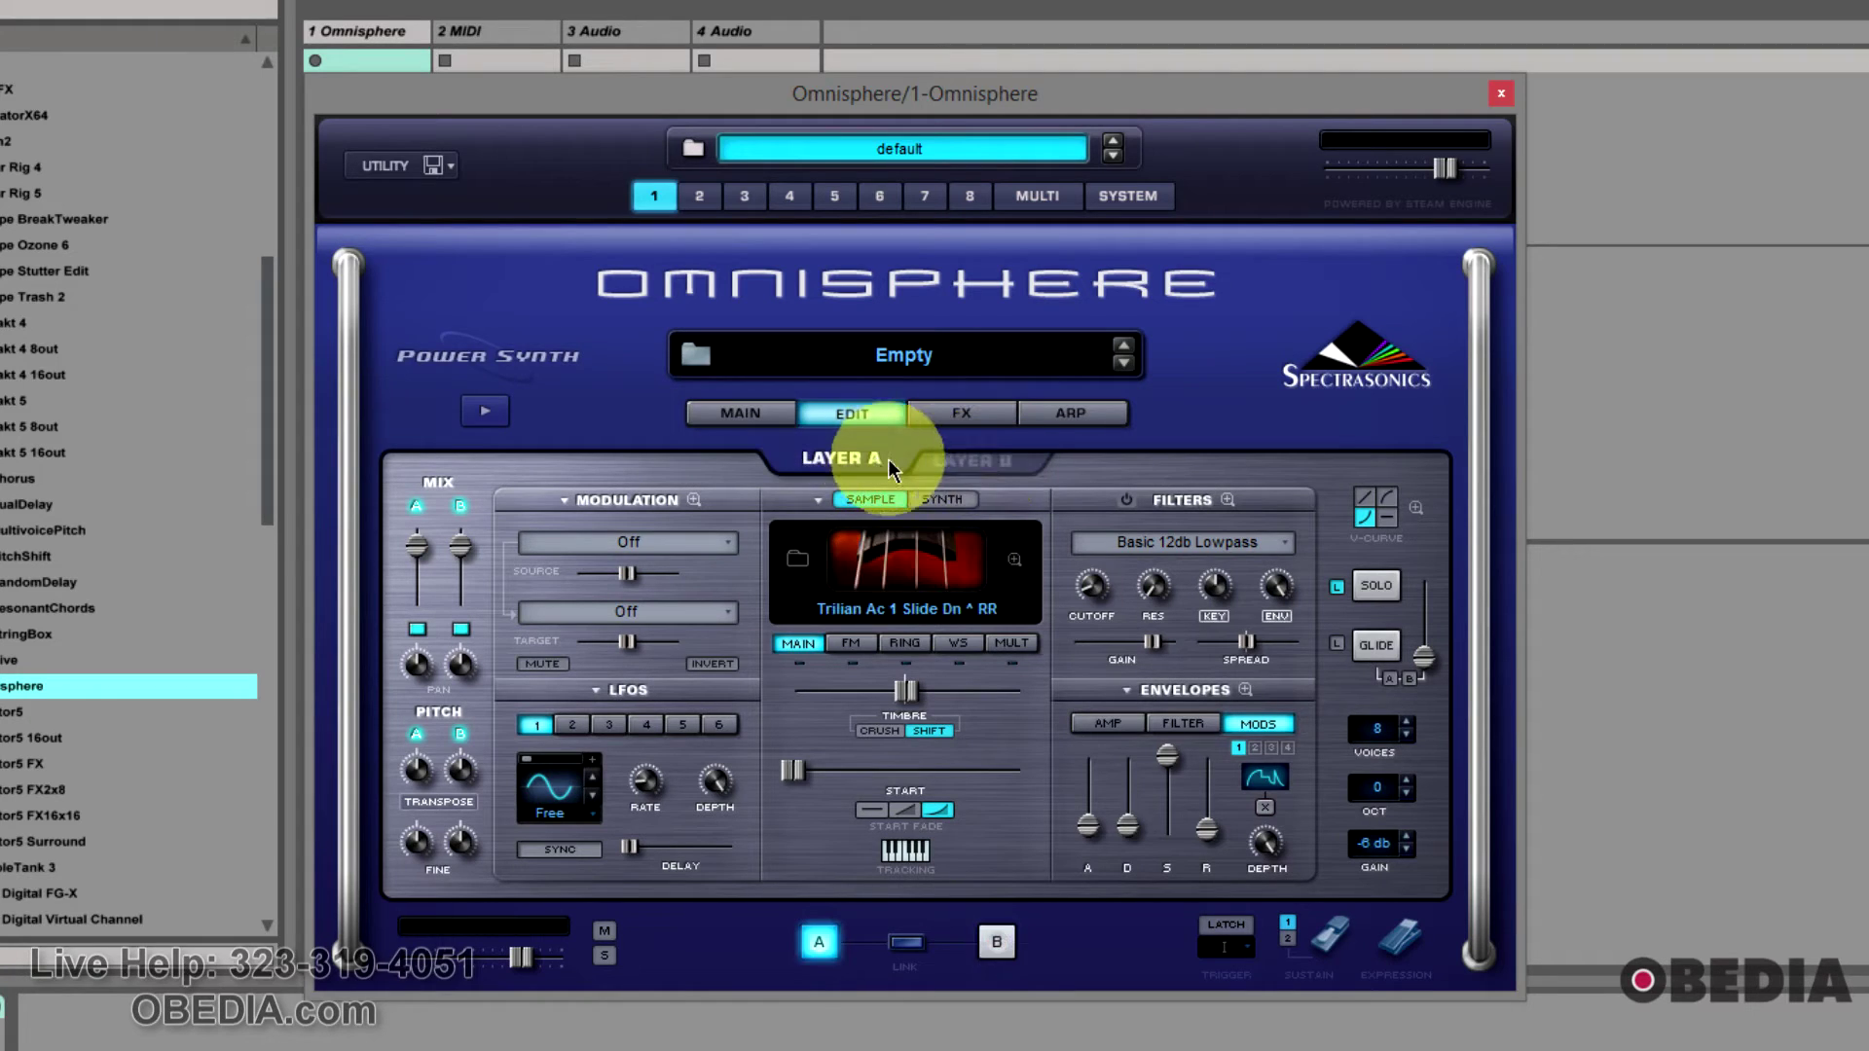
# Step: Examine the FM and Wave Shaper settings of Layer B
pyautogui.click(969, 459)
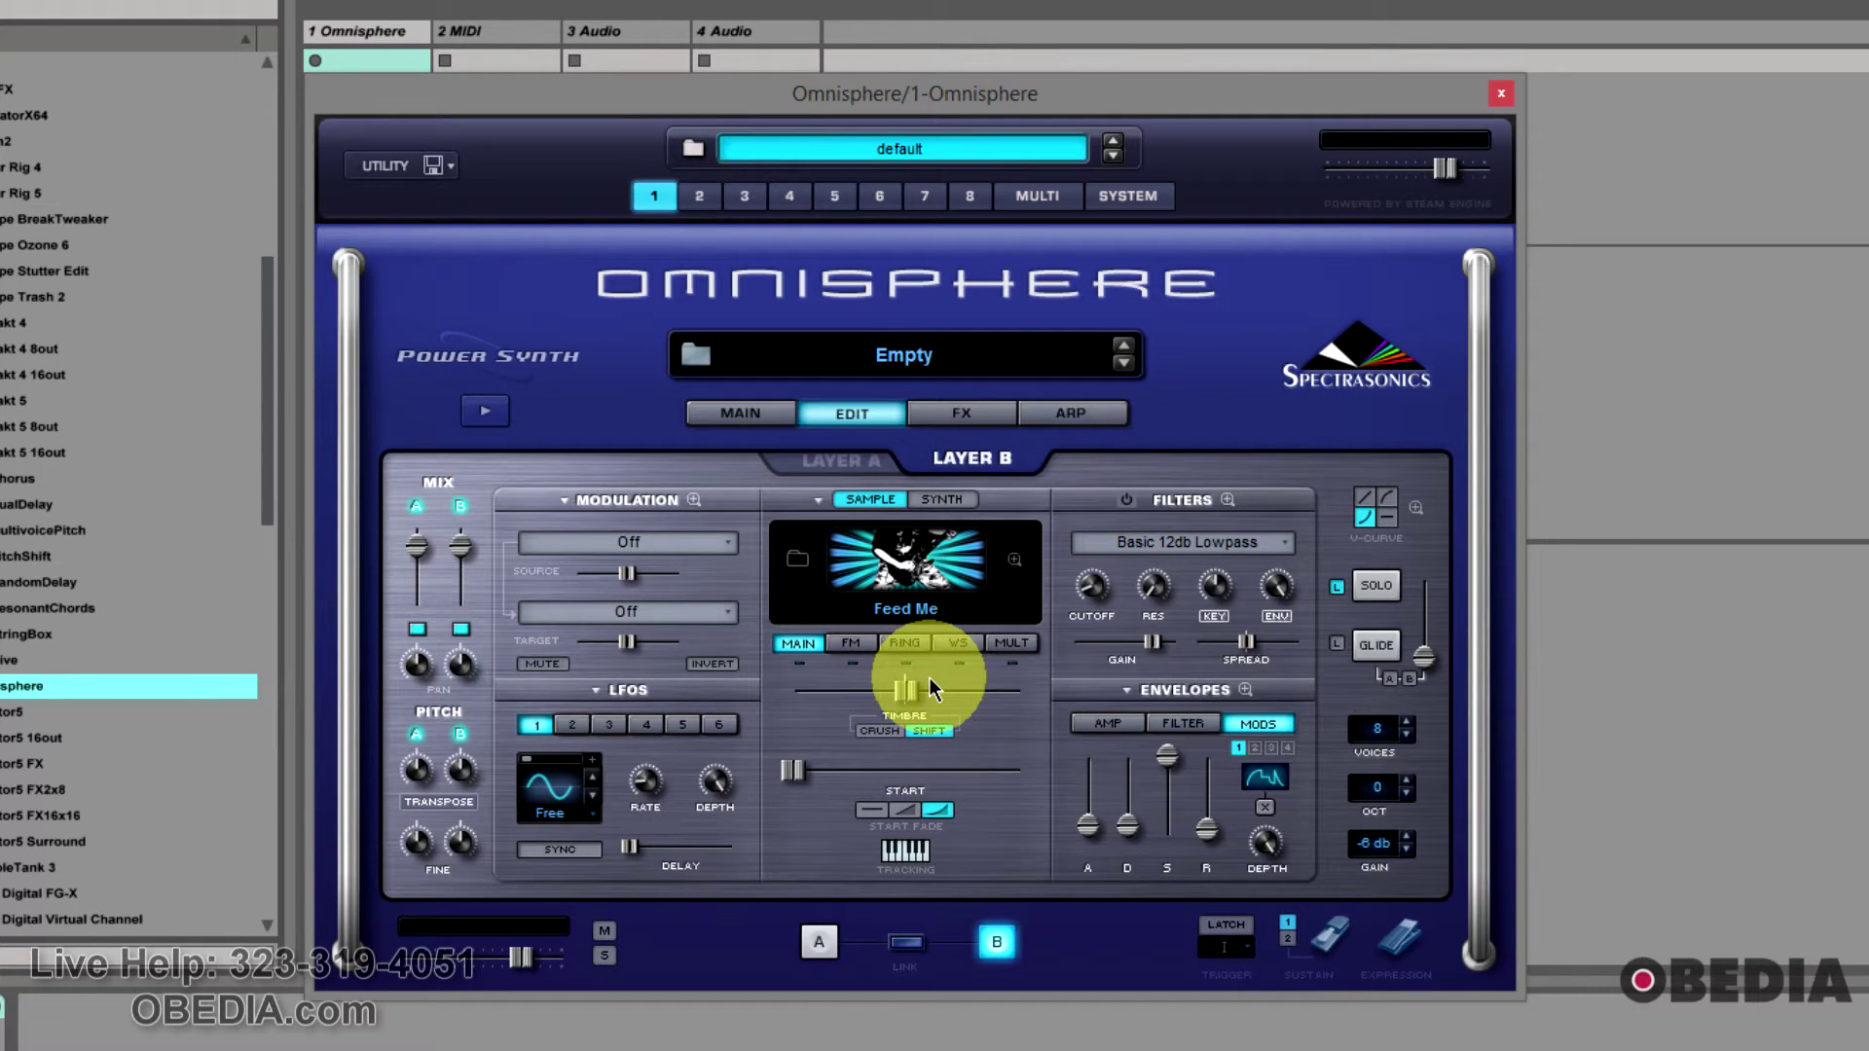
pyautogui.click(851, 643)
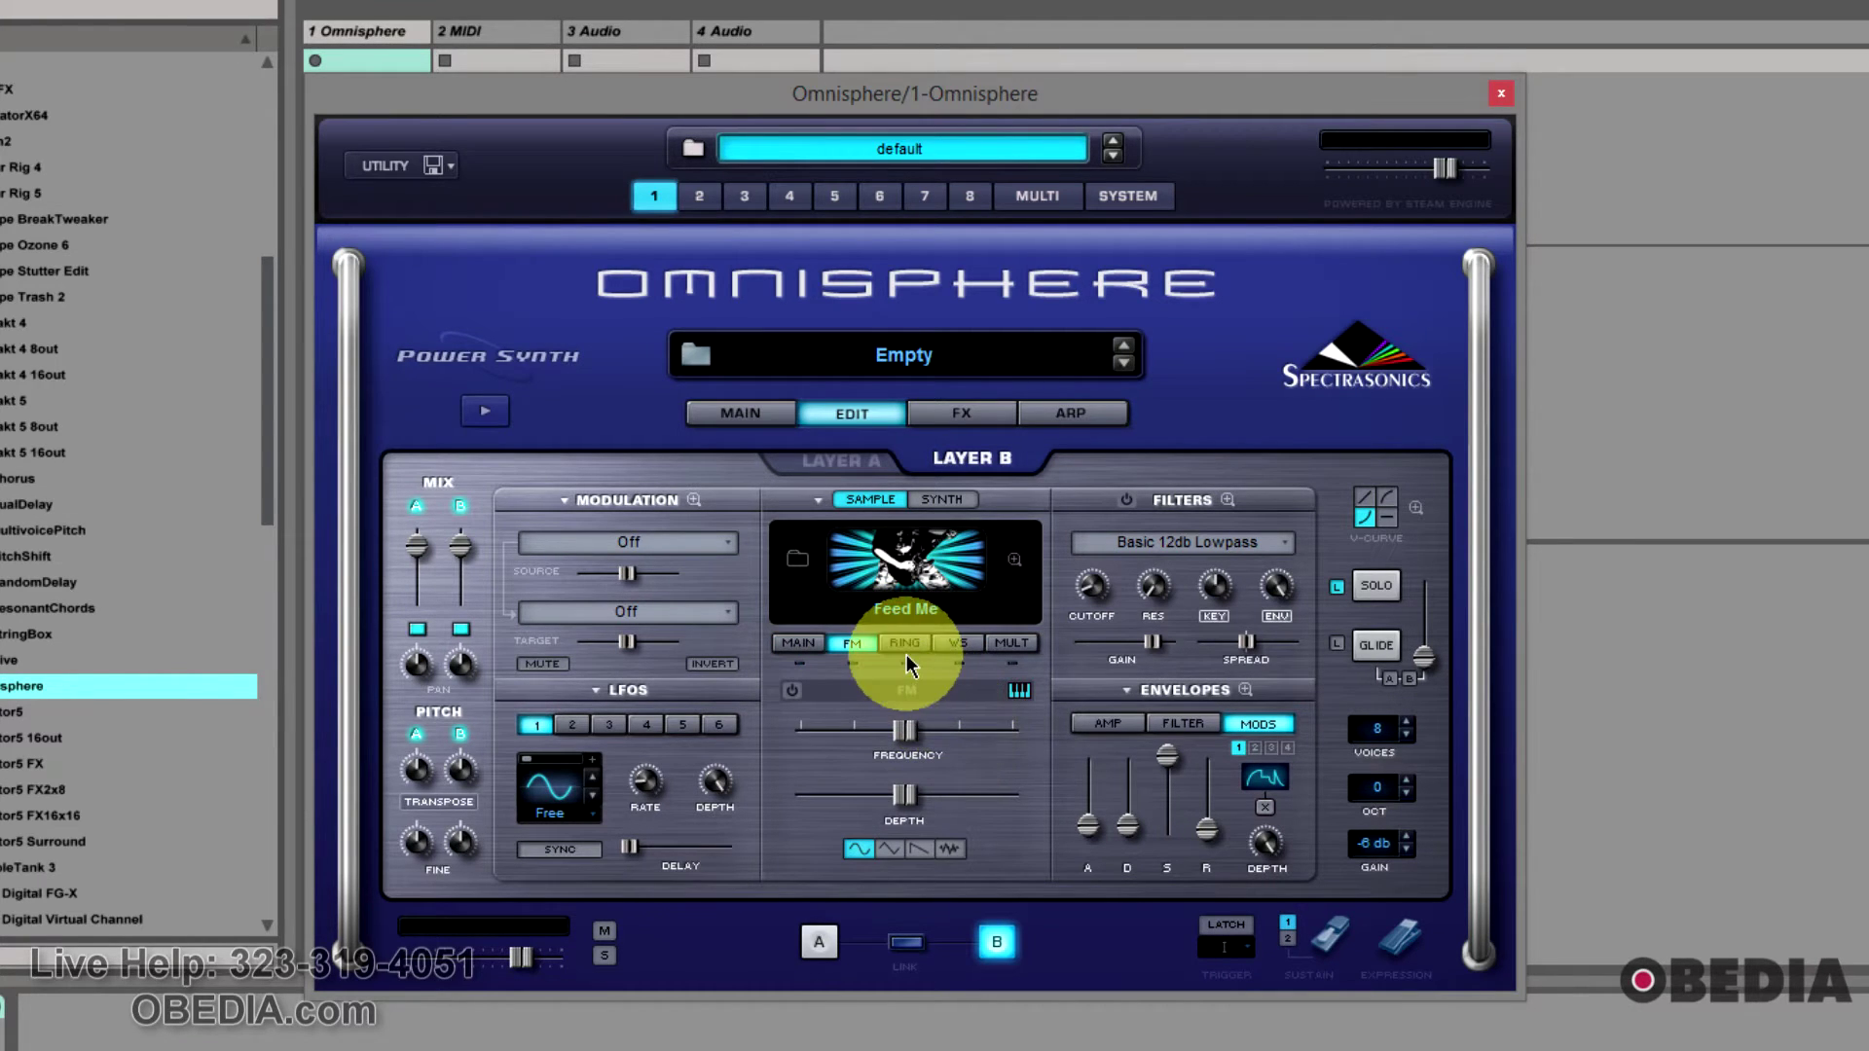
pyautogui.click(963, 647)
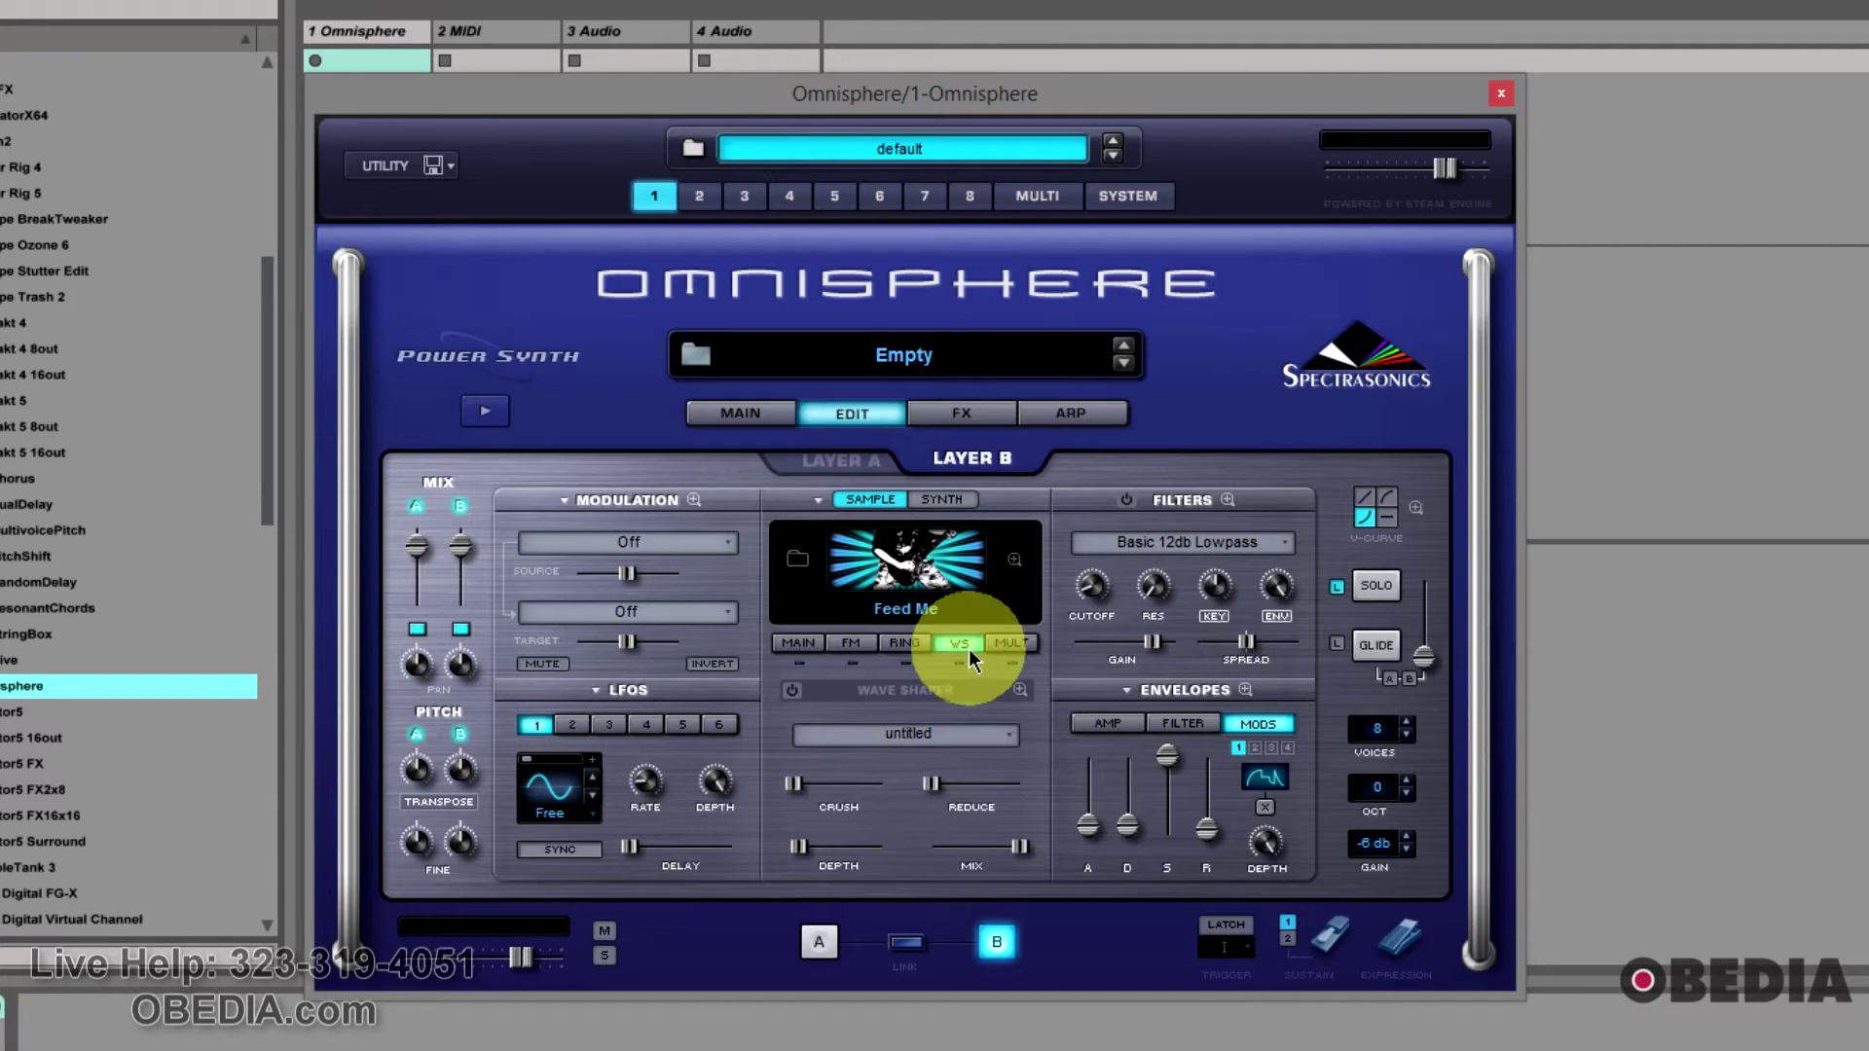
# Step: Examine the Main, Mult, Ring Mod and FM settings of Layer B
pyautogui.click(814, 646)
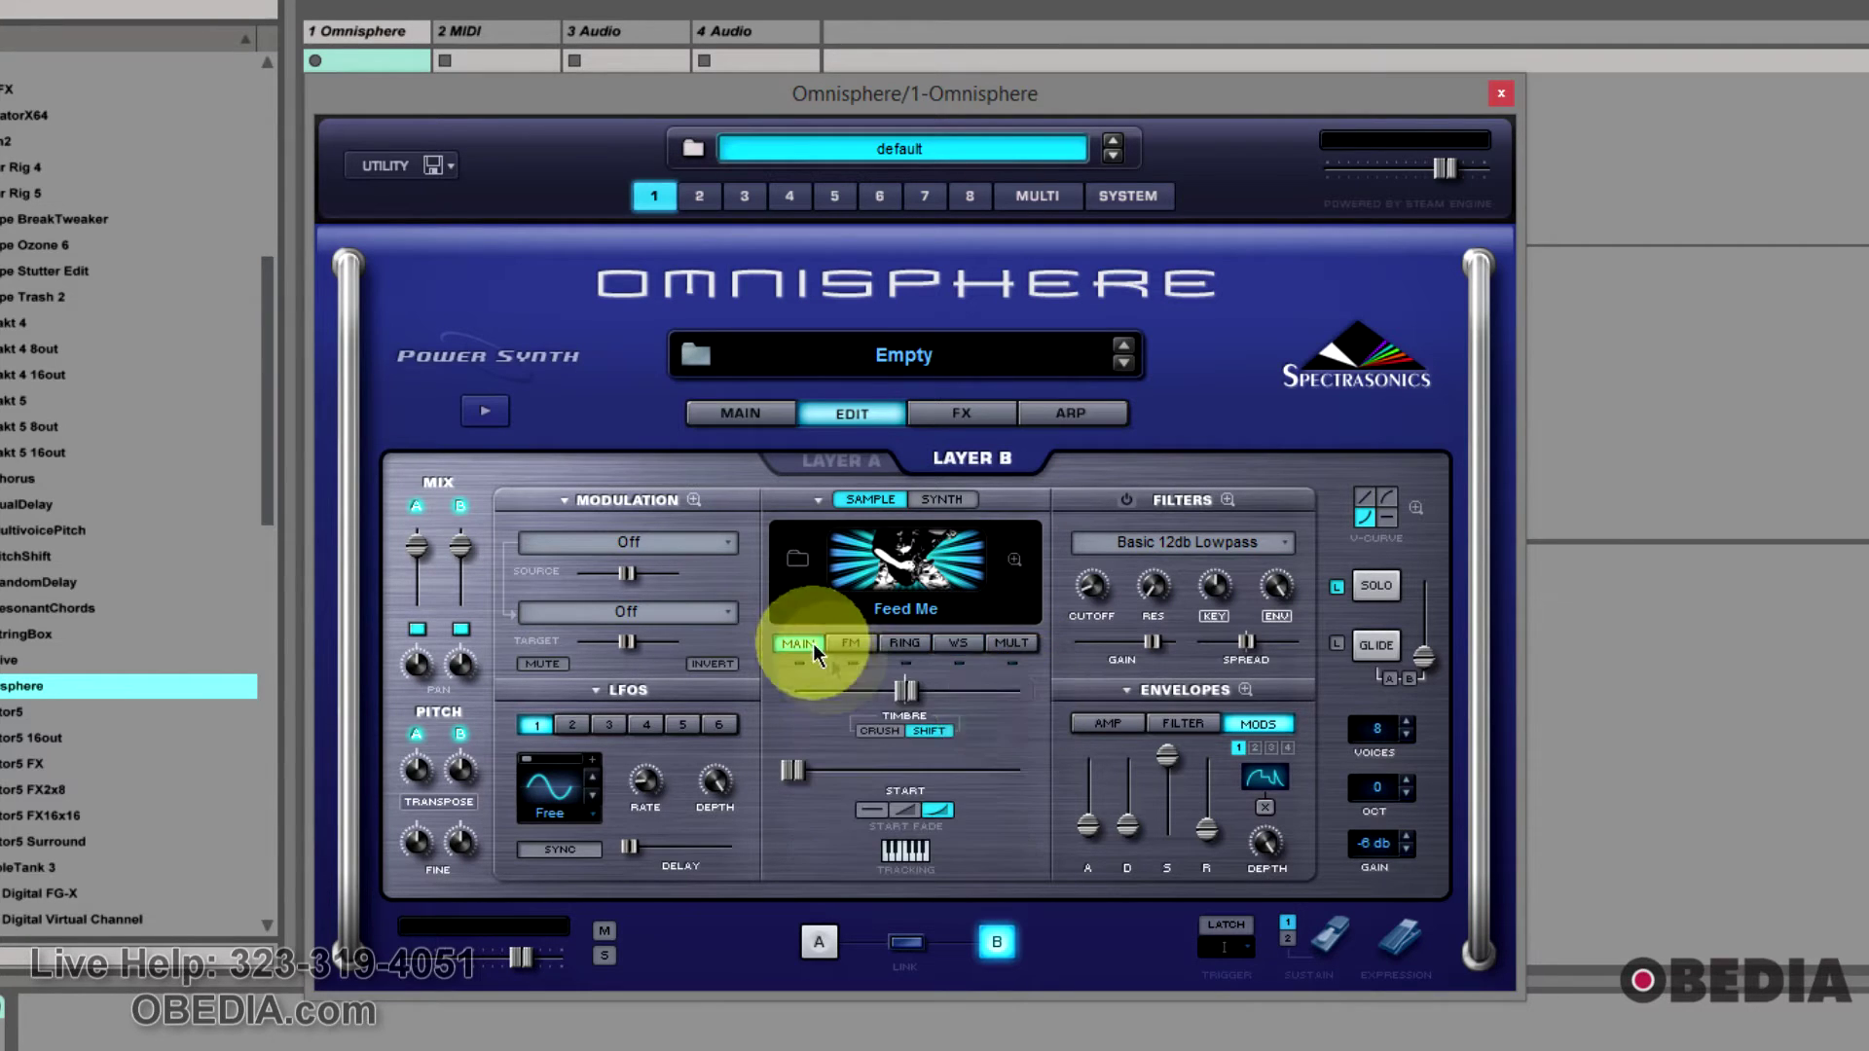
pyautogui.click(1012, 644)
pyautogui.click(917, 647)
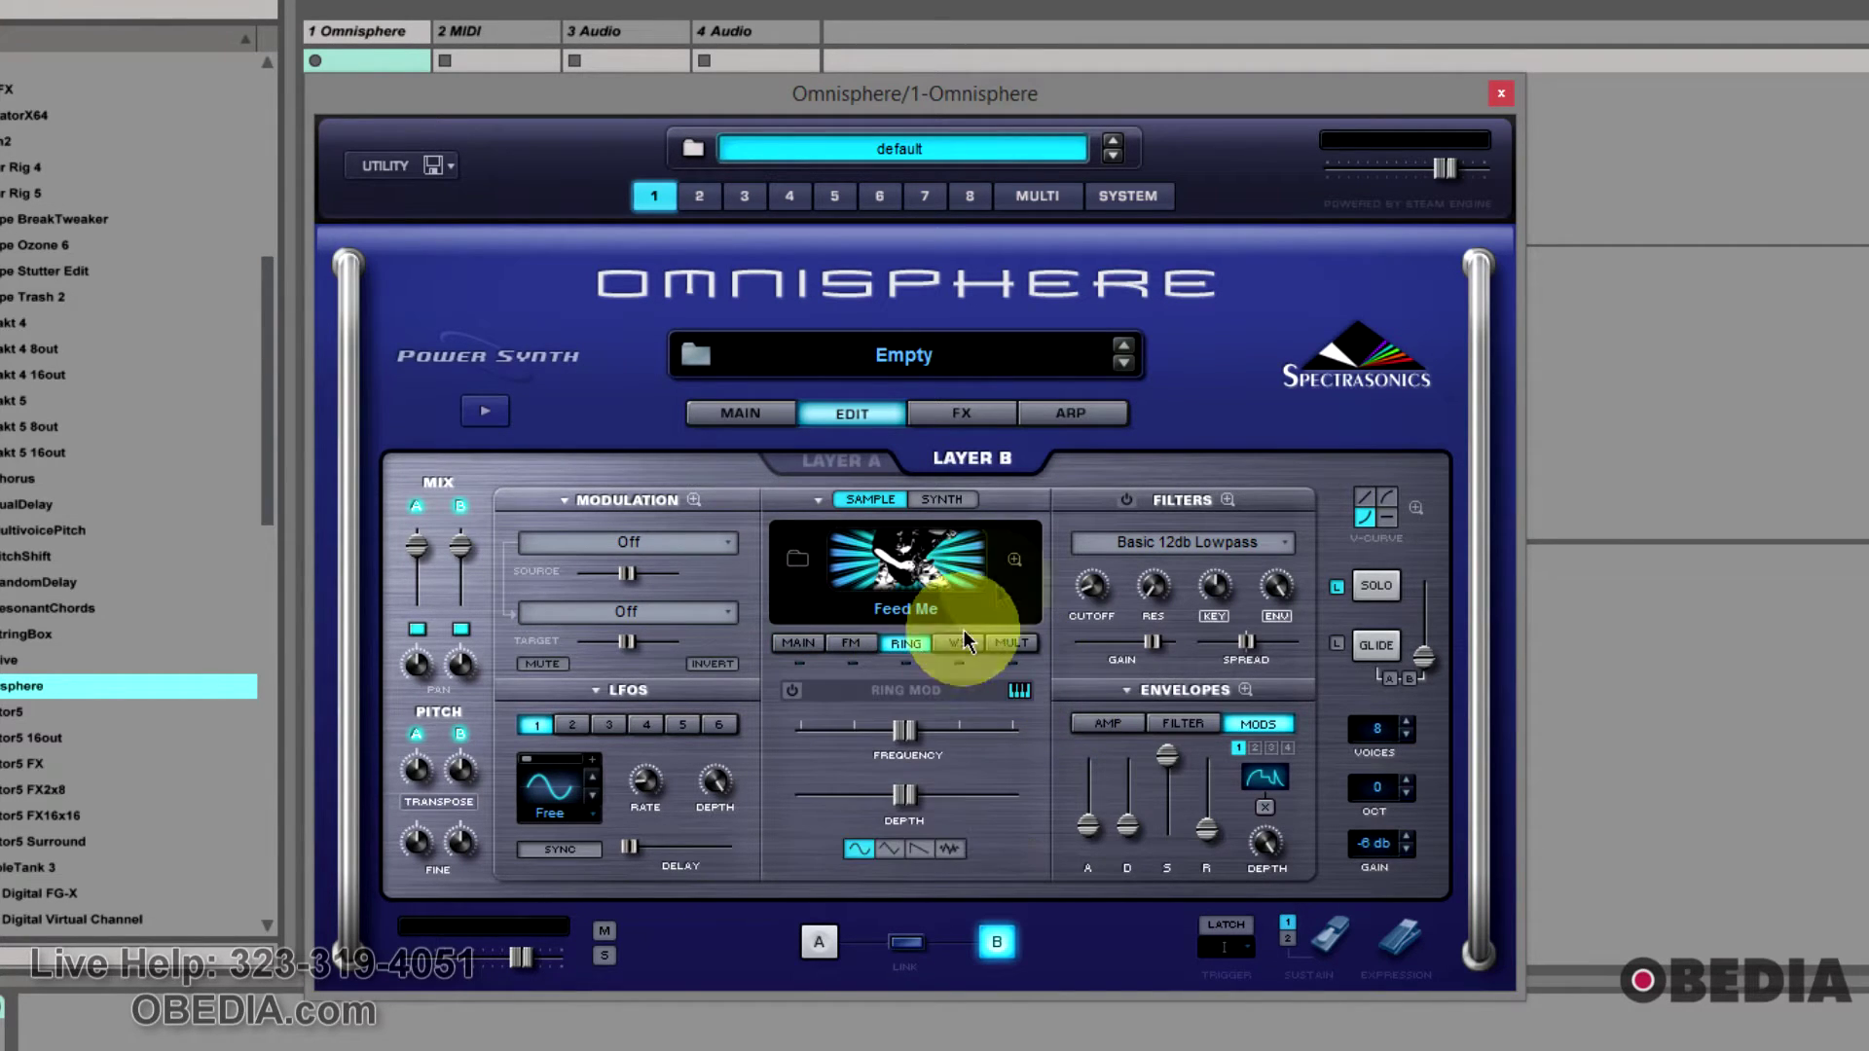
pyautogui.click(853, 643)
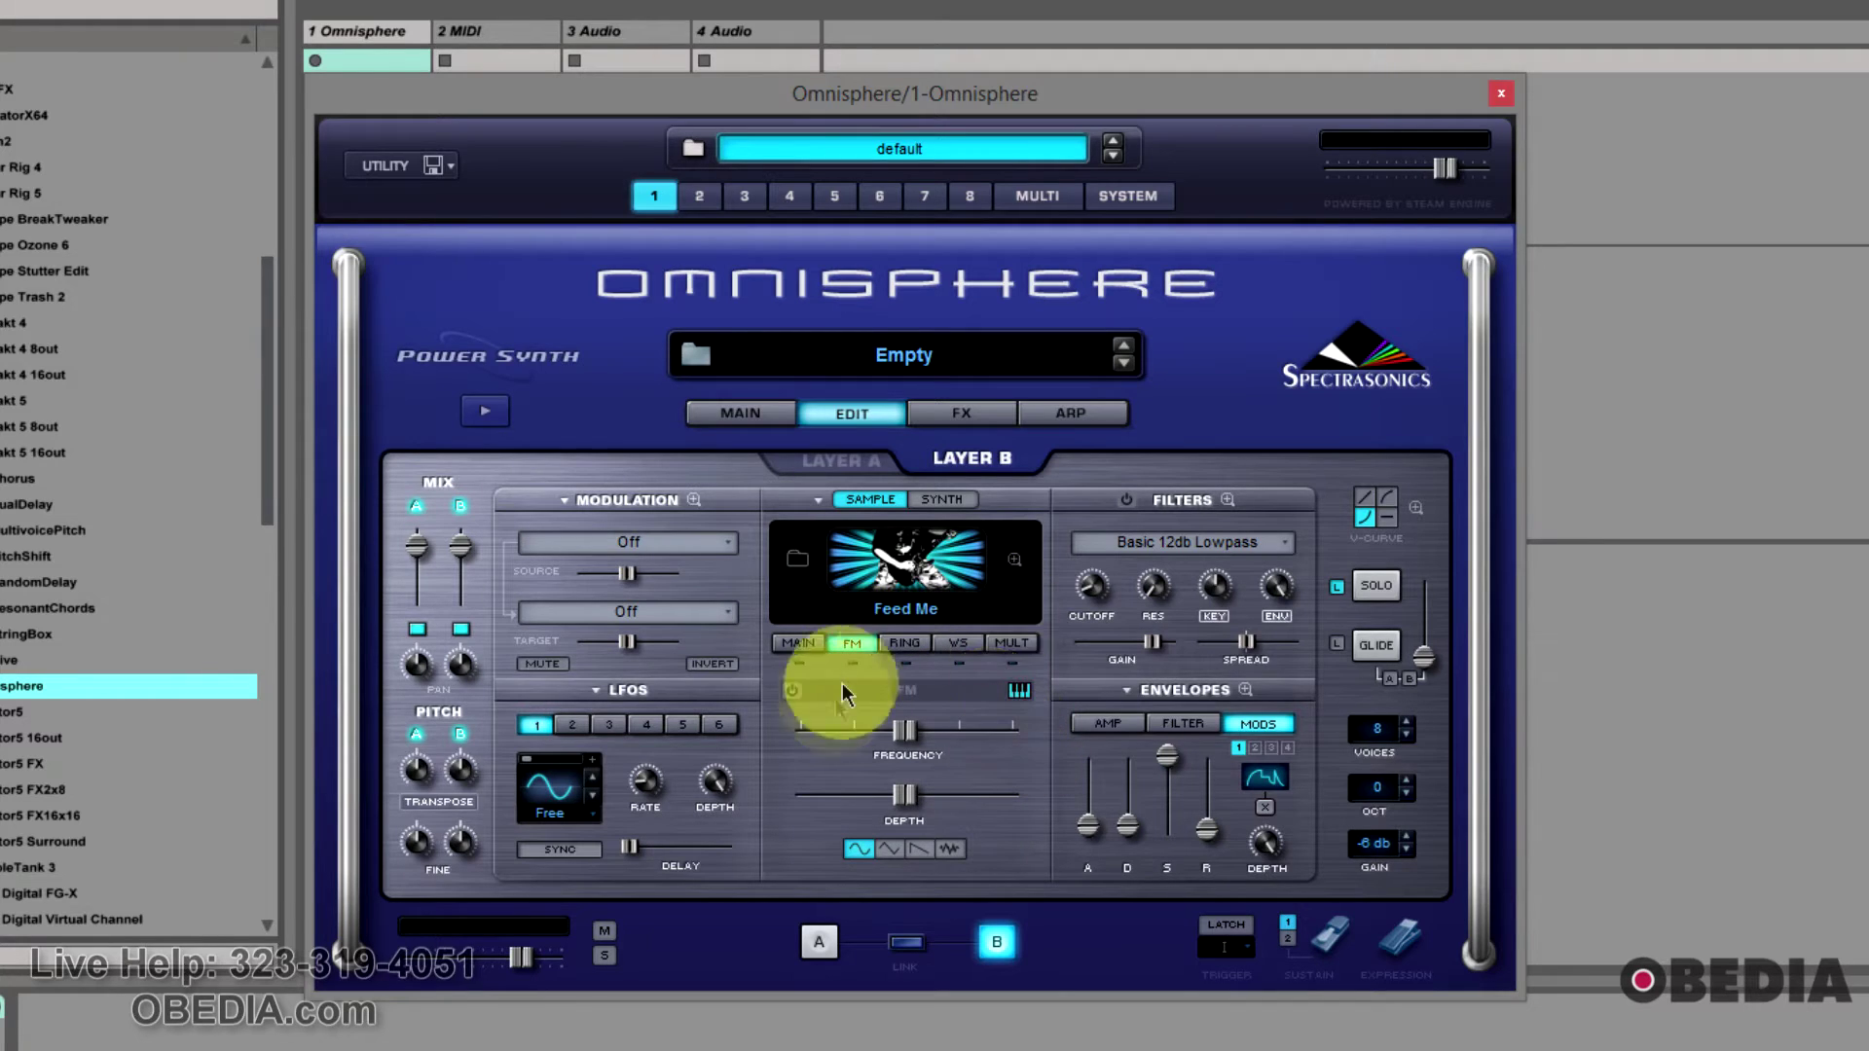
# Step: Lower both Soundsource Mix levels of Layer B's "Feed Me" in the Soundsource Zoom view and return to the edit page
pyautogui.click(1014, 560)
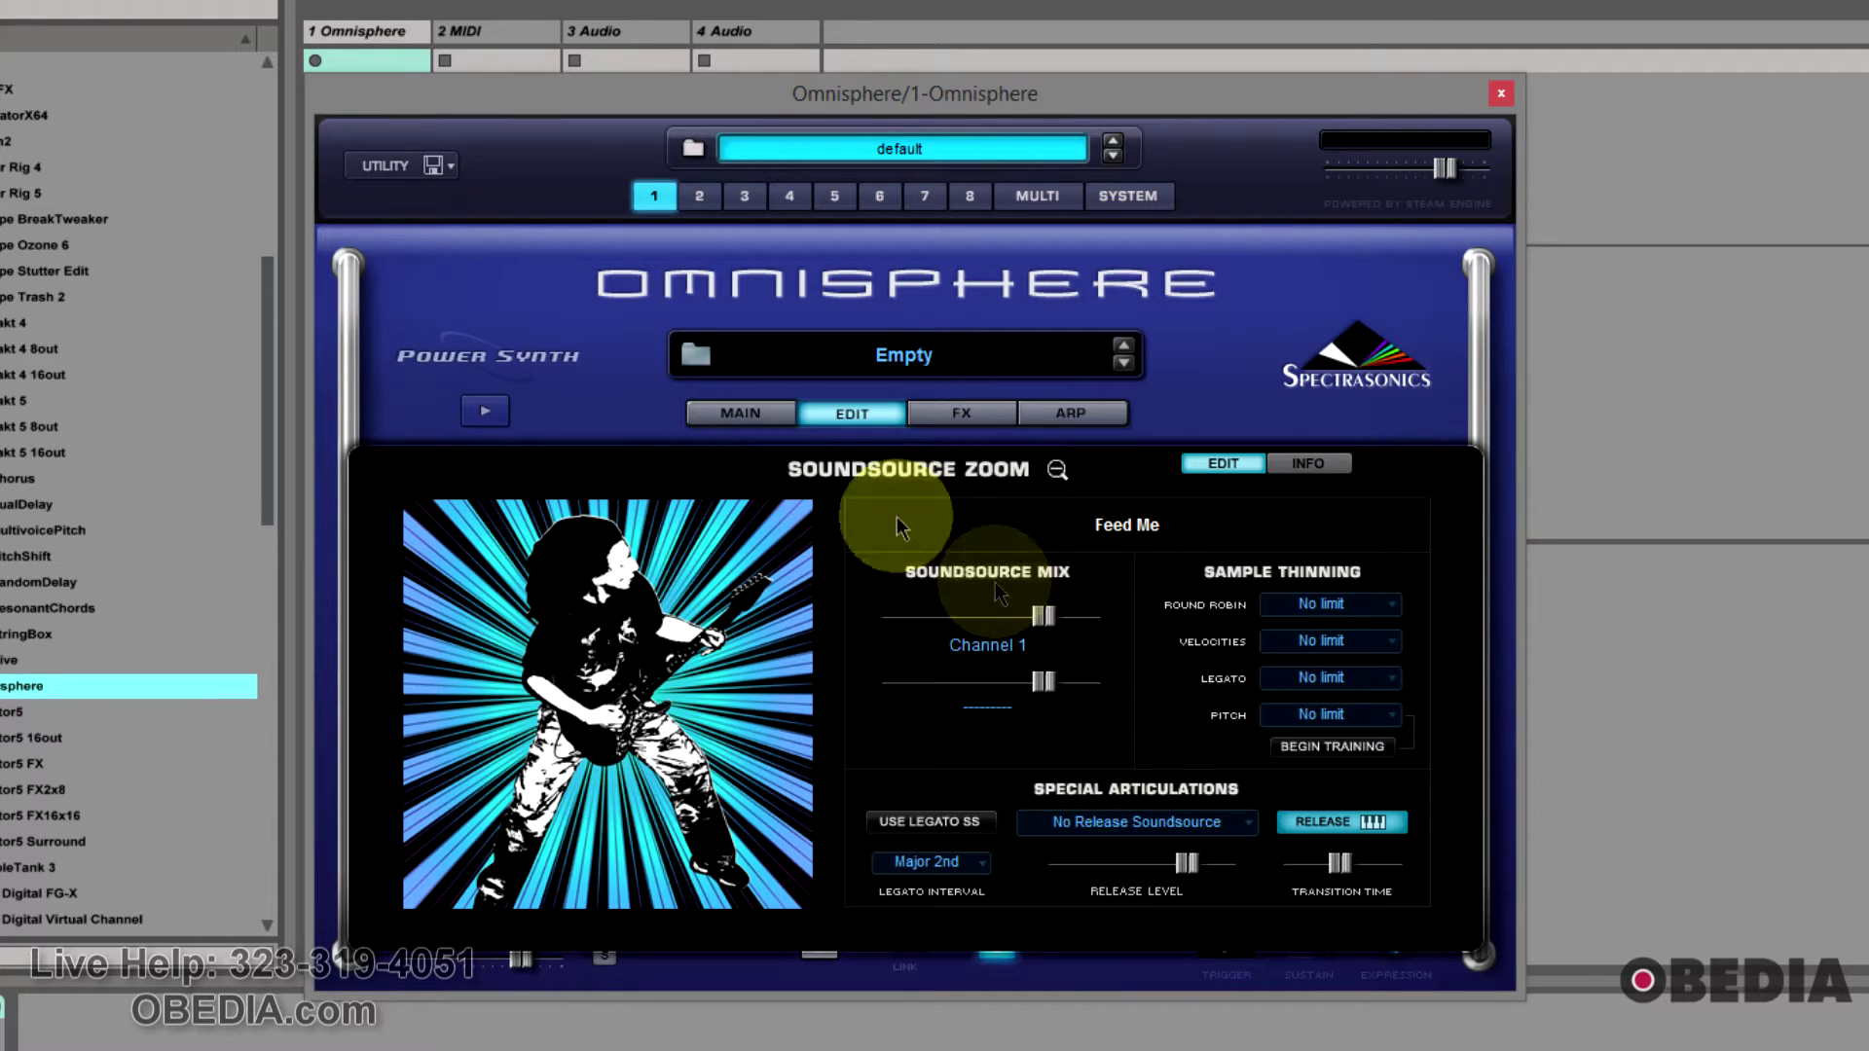
pyautogui.moveTo(1043, 616); pyautogui.dragTo(992, 615)
pyautogui.moveTo(1065, 688); pyautogui.dragTo(1031, 701)
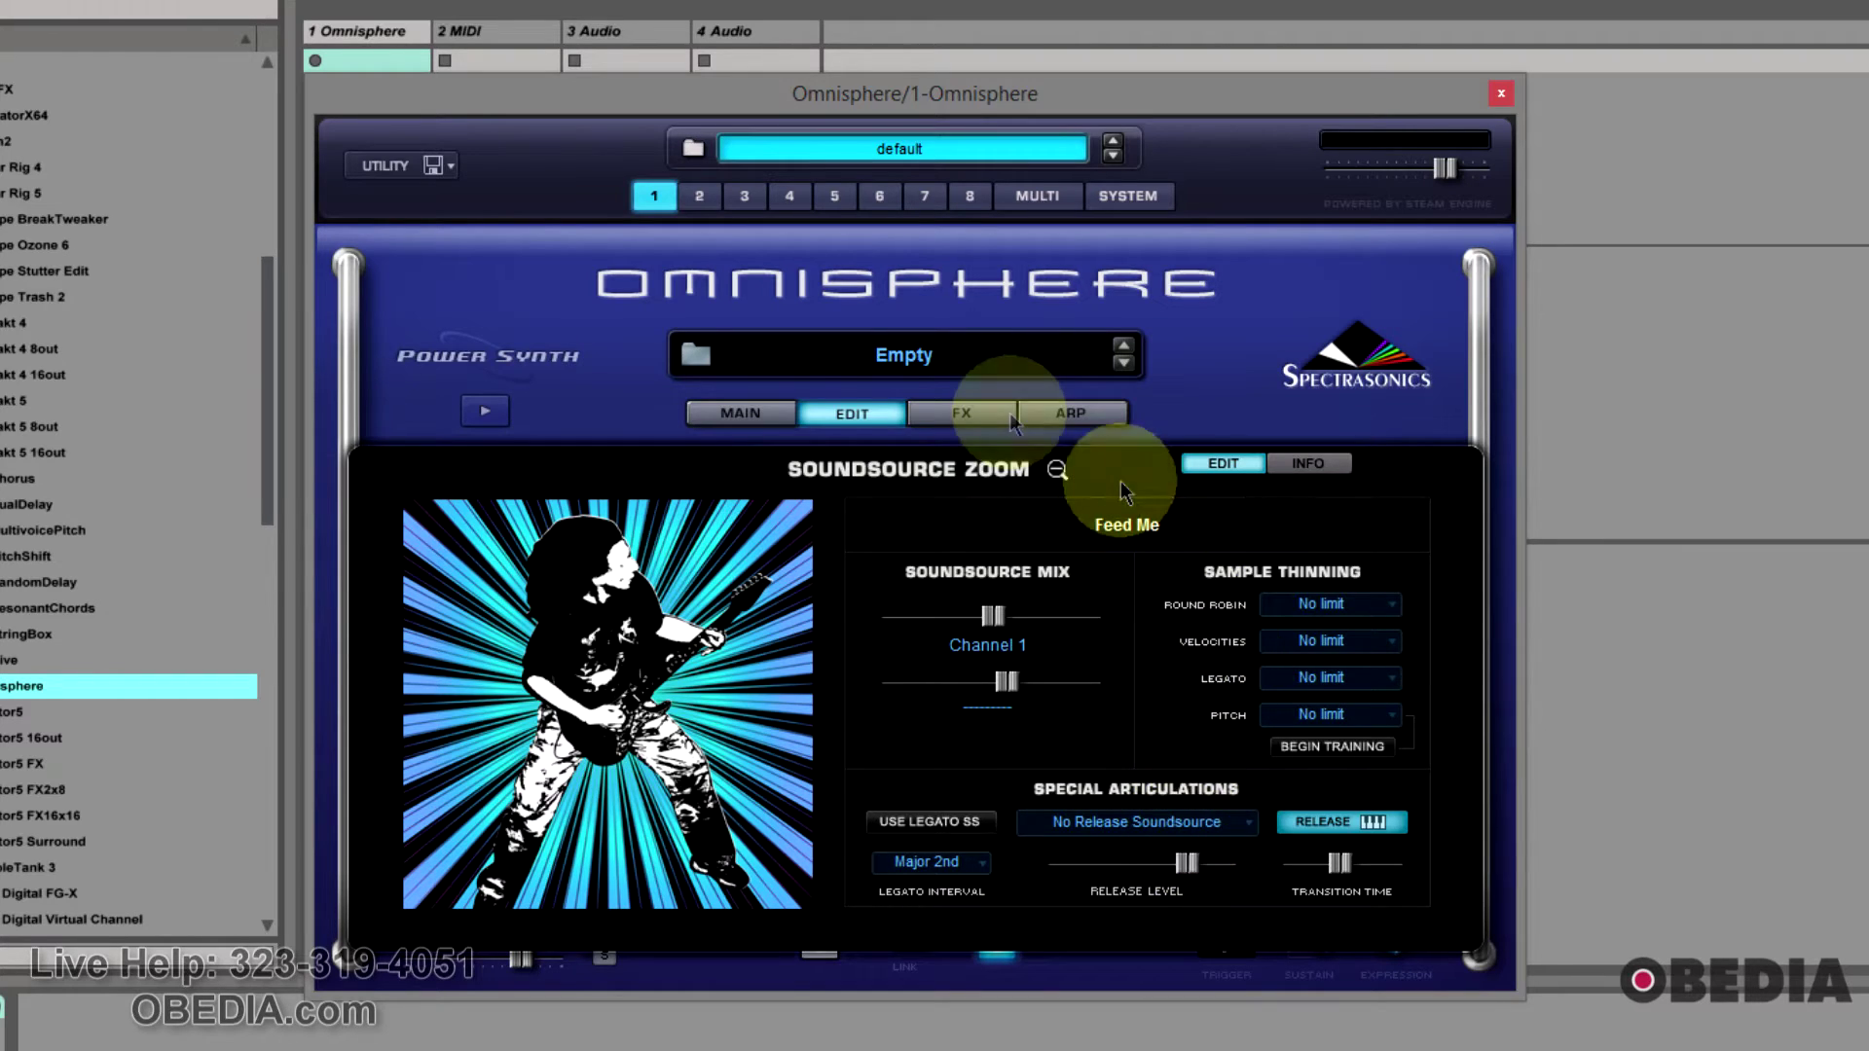
pyautogui.click(1056, 471)
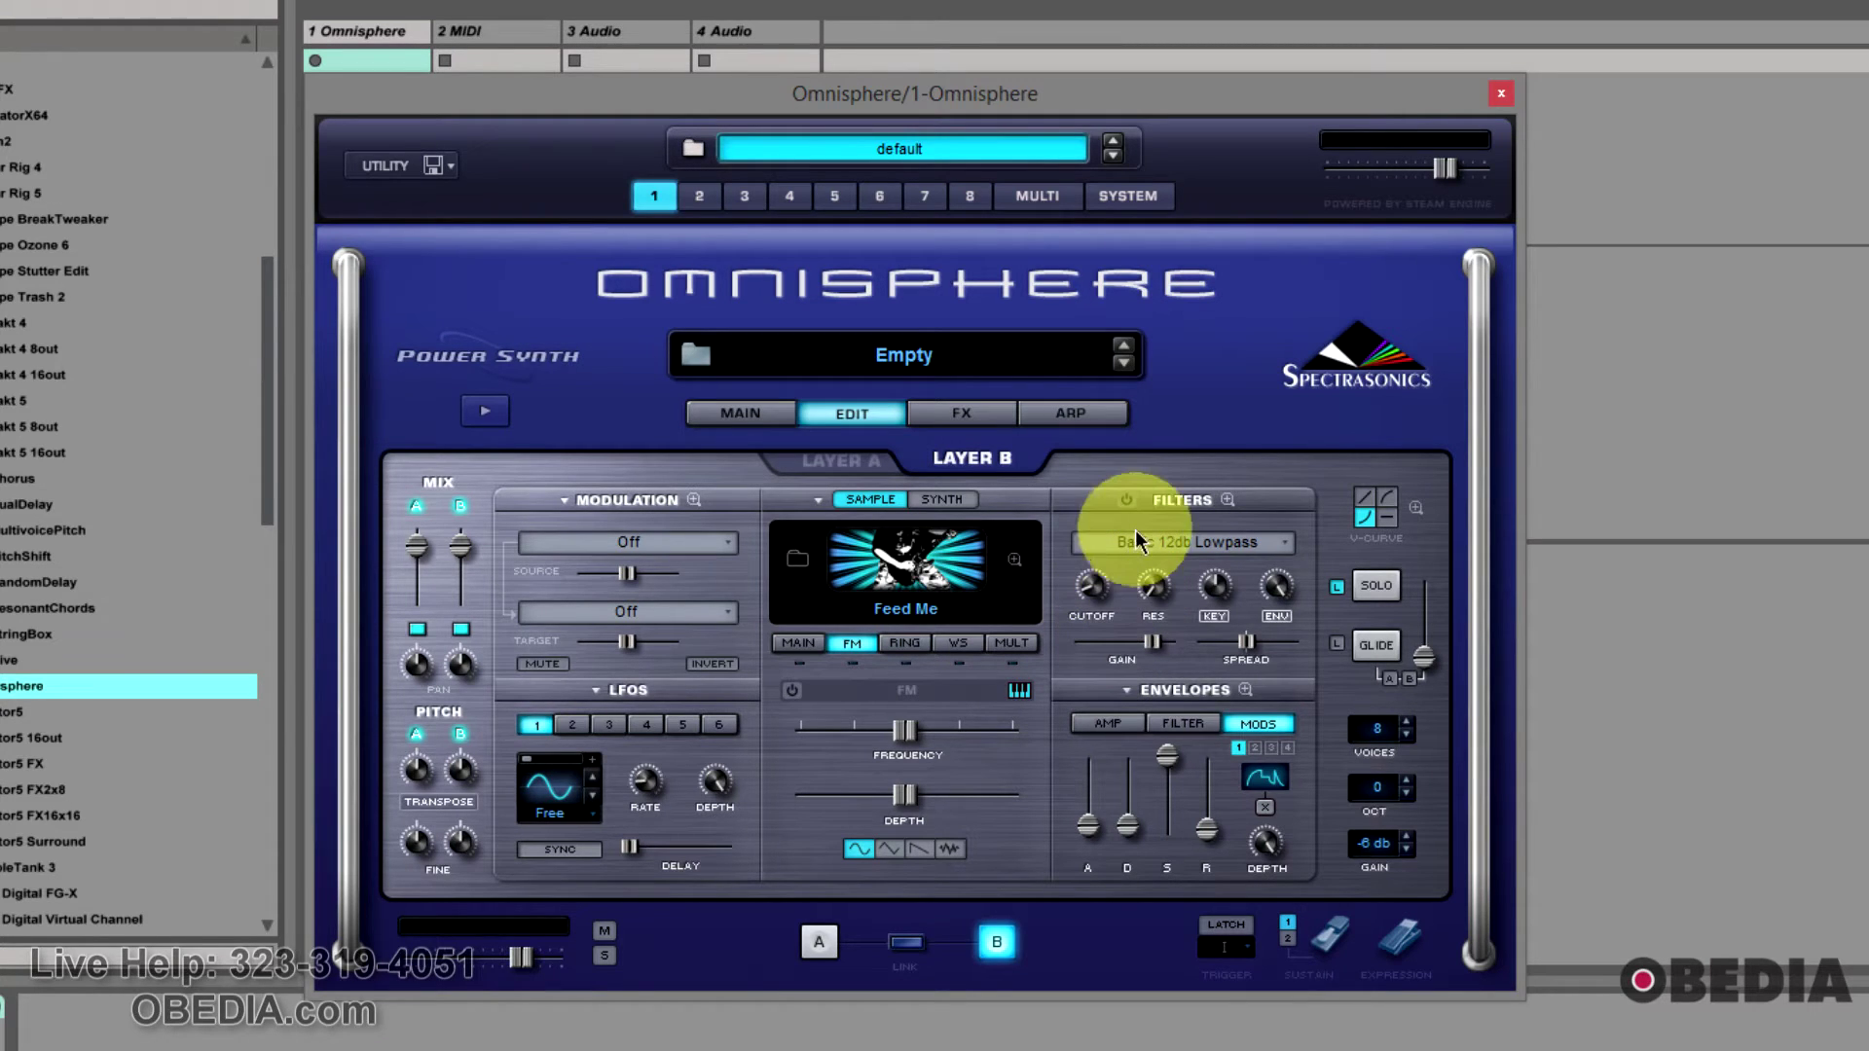
# Step: Turn on Layer B's Basic 12db Lowpass filter and sweep its cutoff
pyautogui.click(1127, 499)
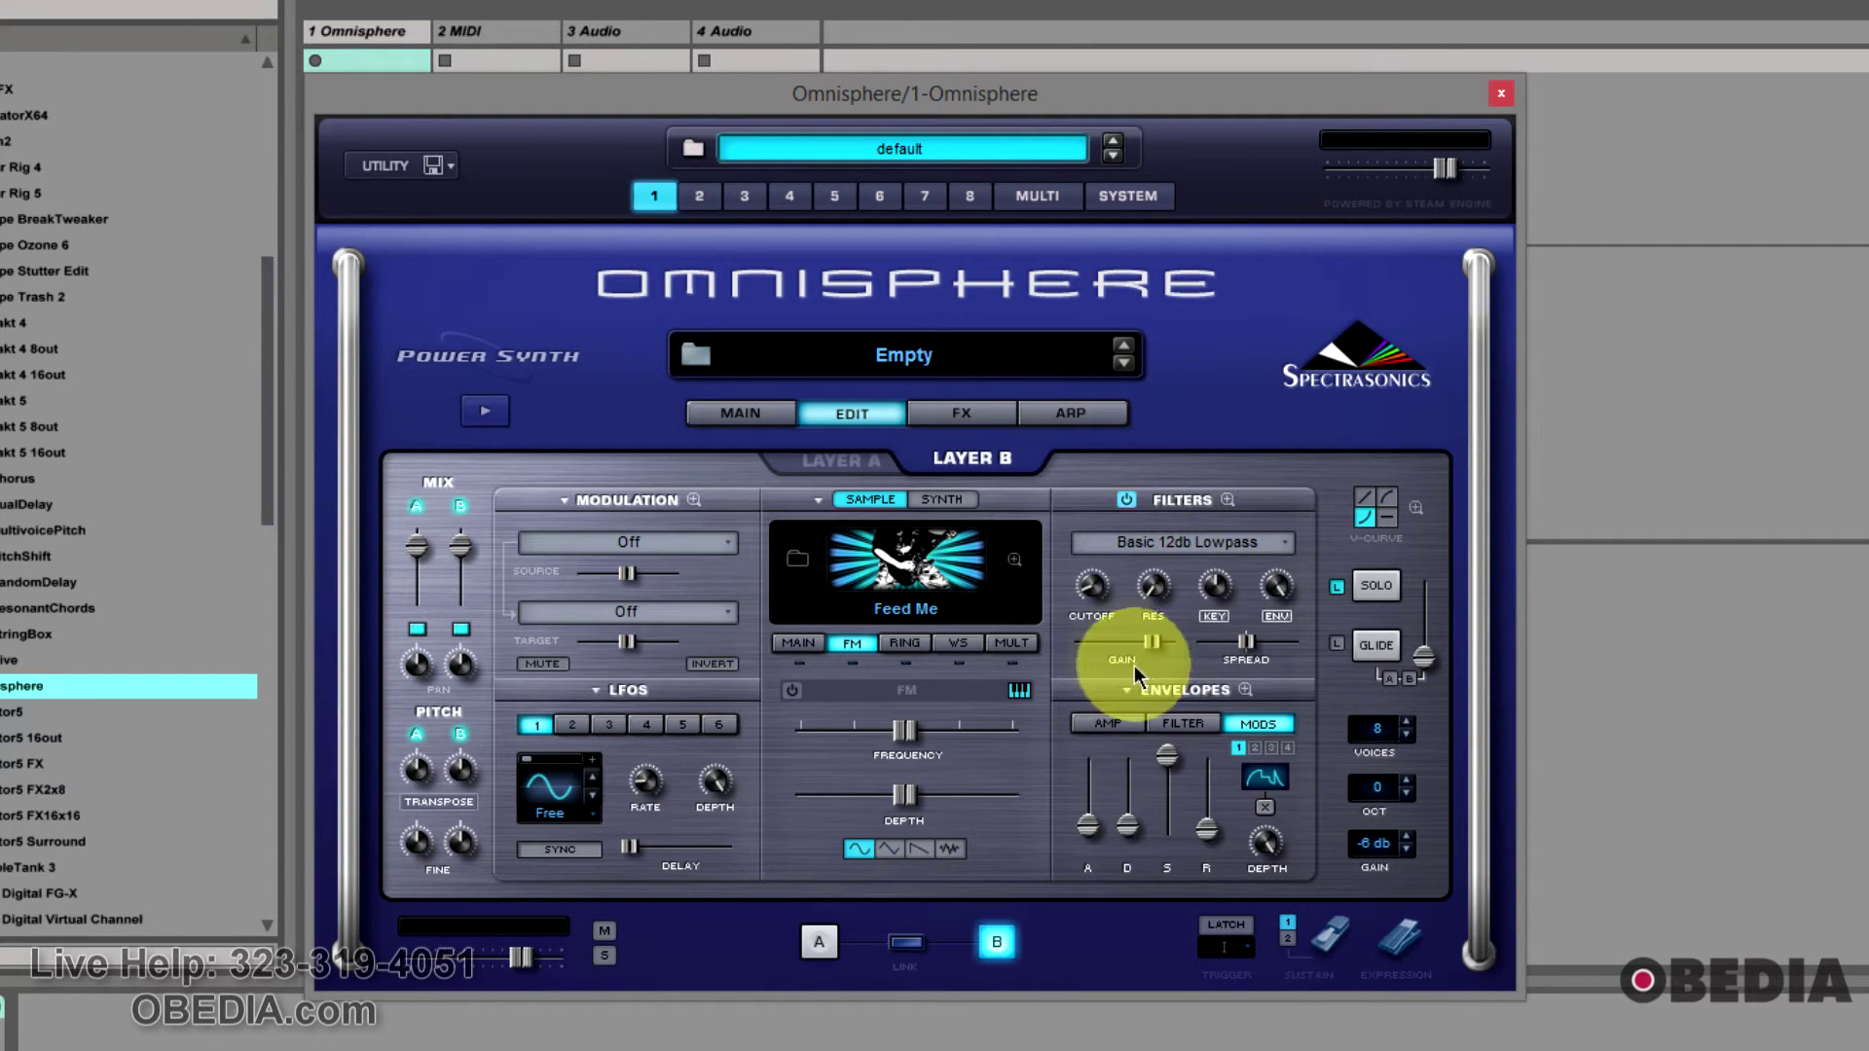
pyautogui.moveTo(1091, 582)
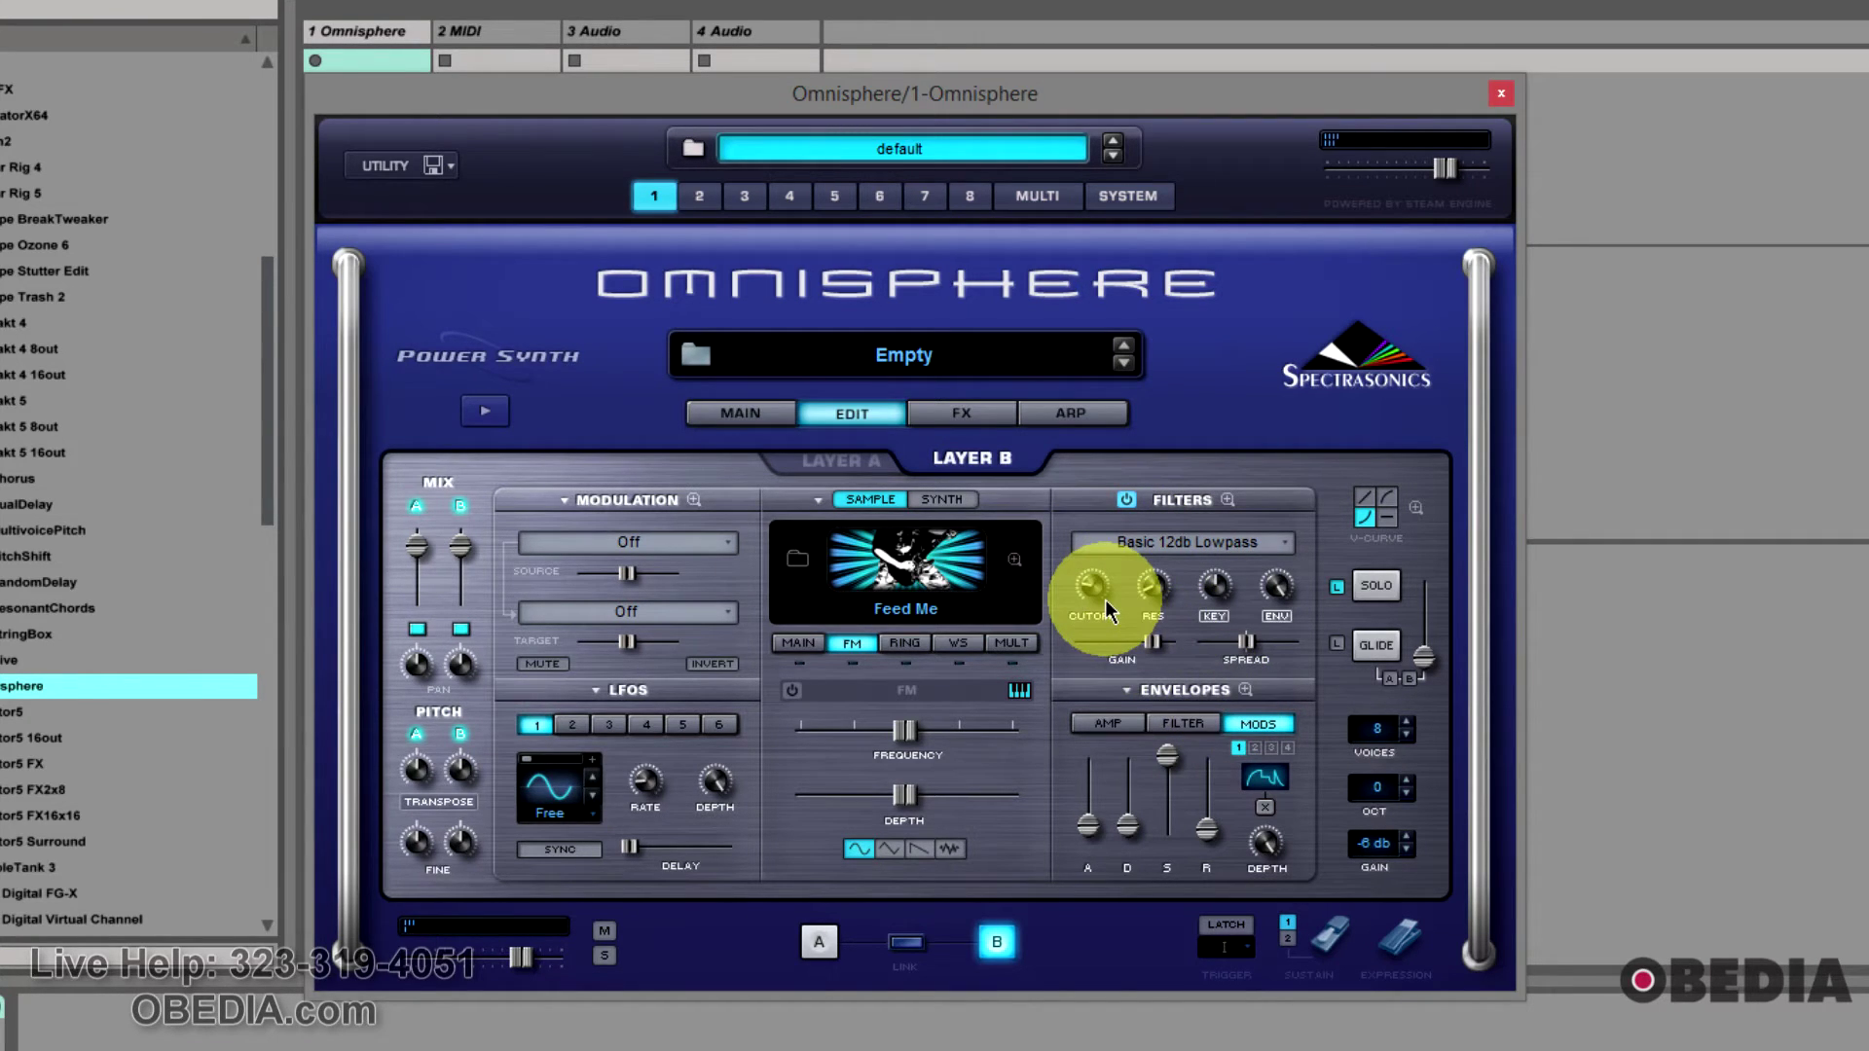
pyautogui.moveTo(1090, 579); pyautogui.dragTo(1096, 477)
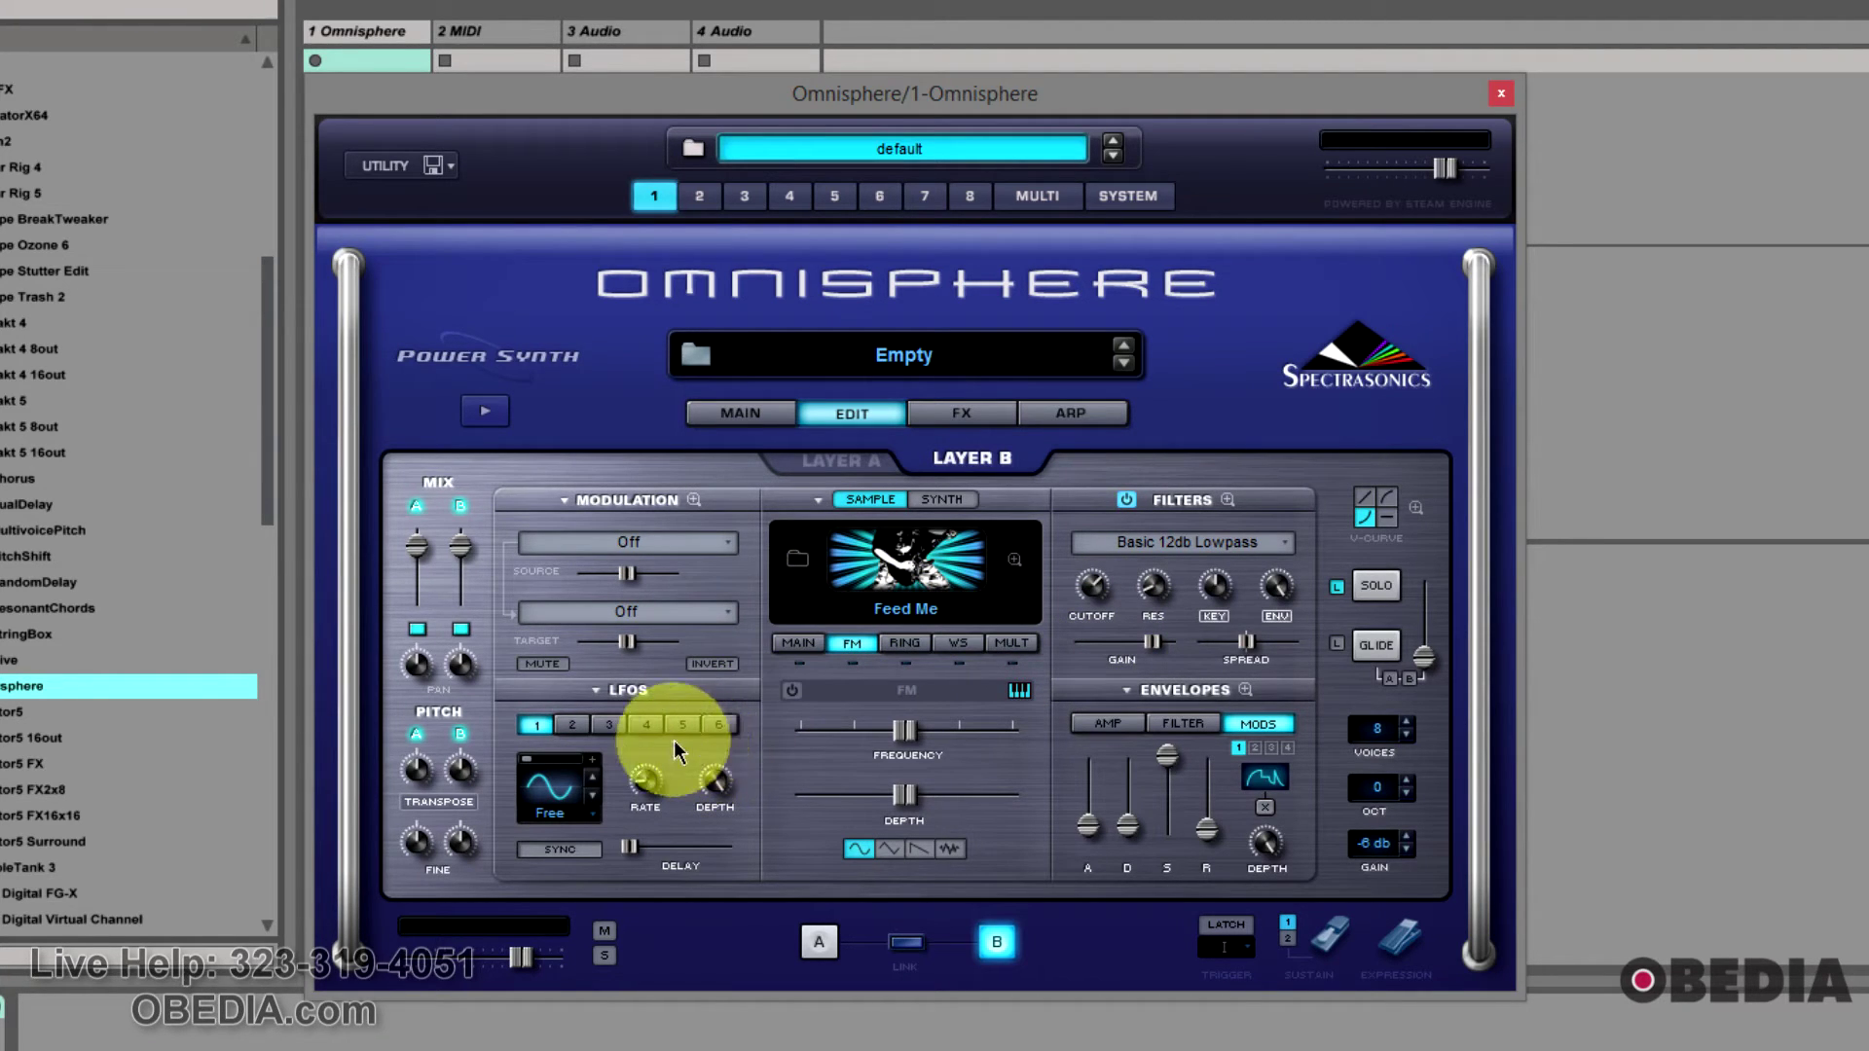
# Step: Lower Layer B's mix level and try different transpose settings for Layers A and B
pyautogui.moveTo(466, 551); pyautogui.dragTo(463, 580)
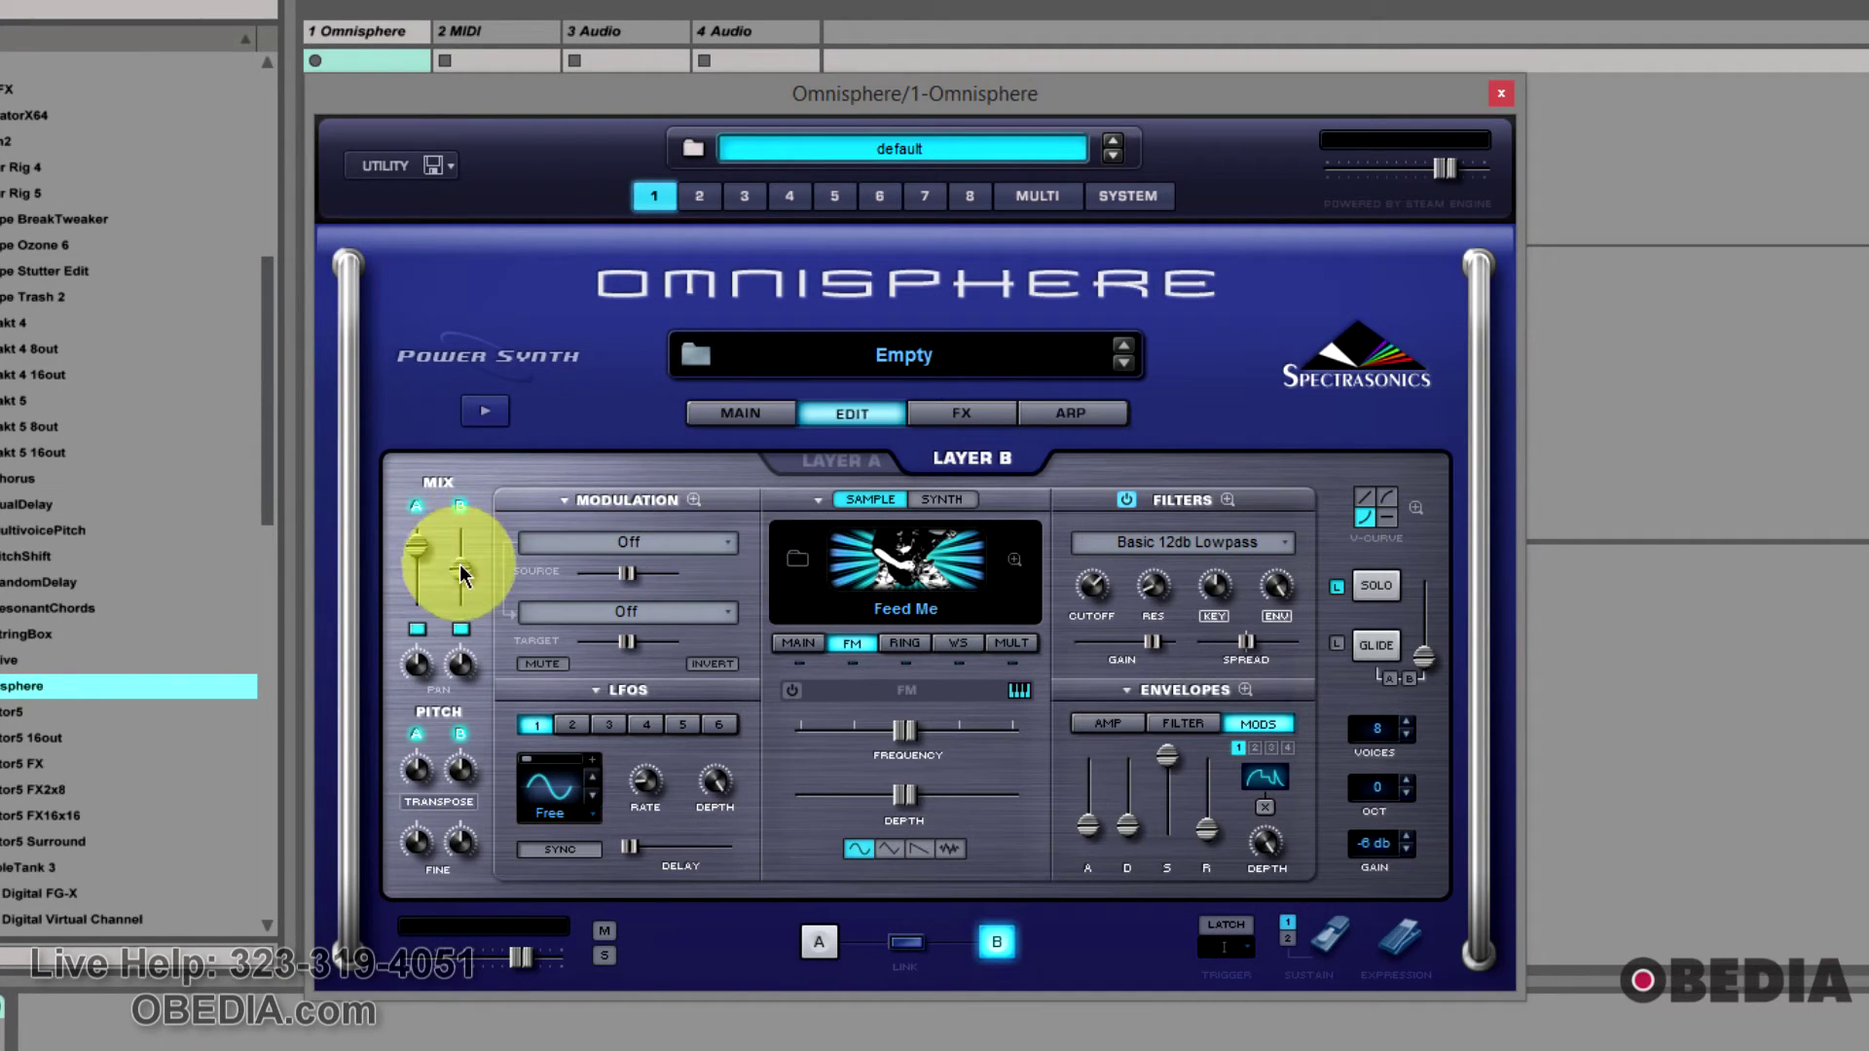
pyautogui.moveTo(461, 567)
pyautogui.mouseDown()
pyautogui.moveTo(467, 590)
pyautogui.moveTo(465, 547)
pyautogui.moveTo(470, 590)
pyautogui.moveTo(460, 563)
pyautogui.mouseUp()
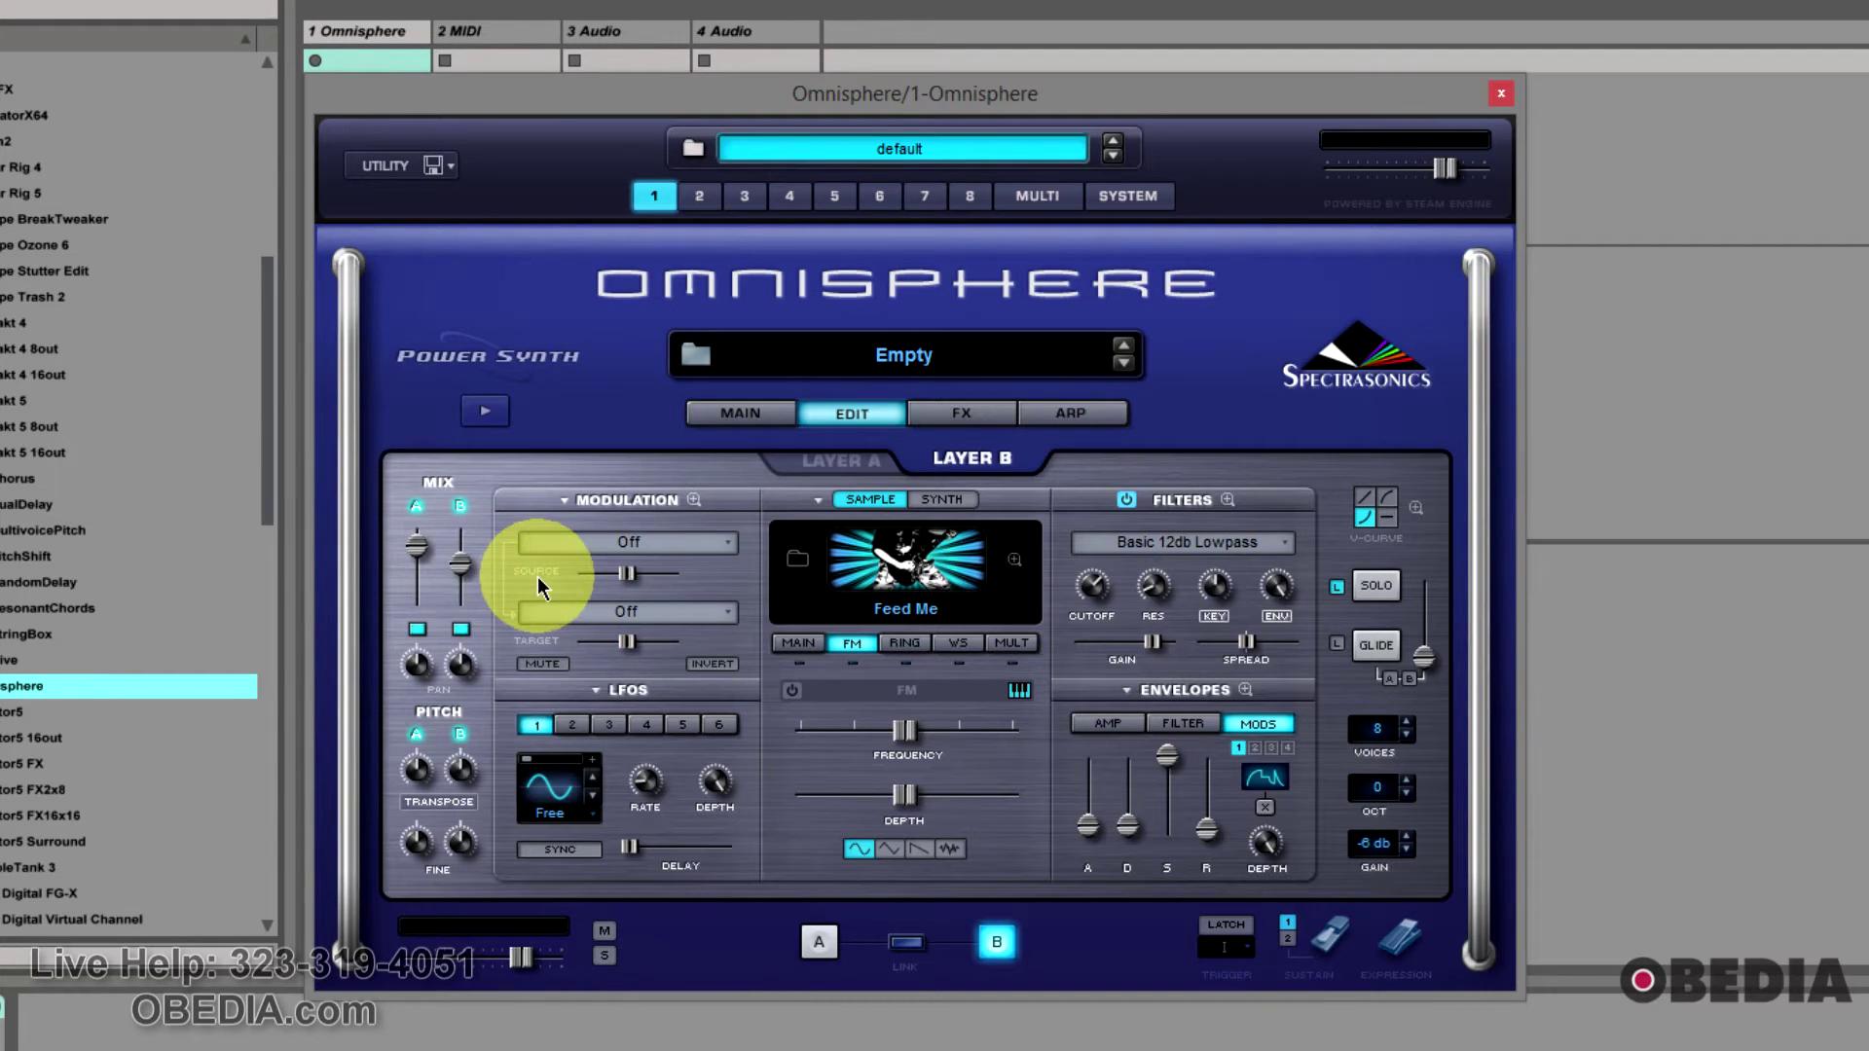
pyautogui.click(429, 769)
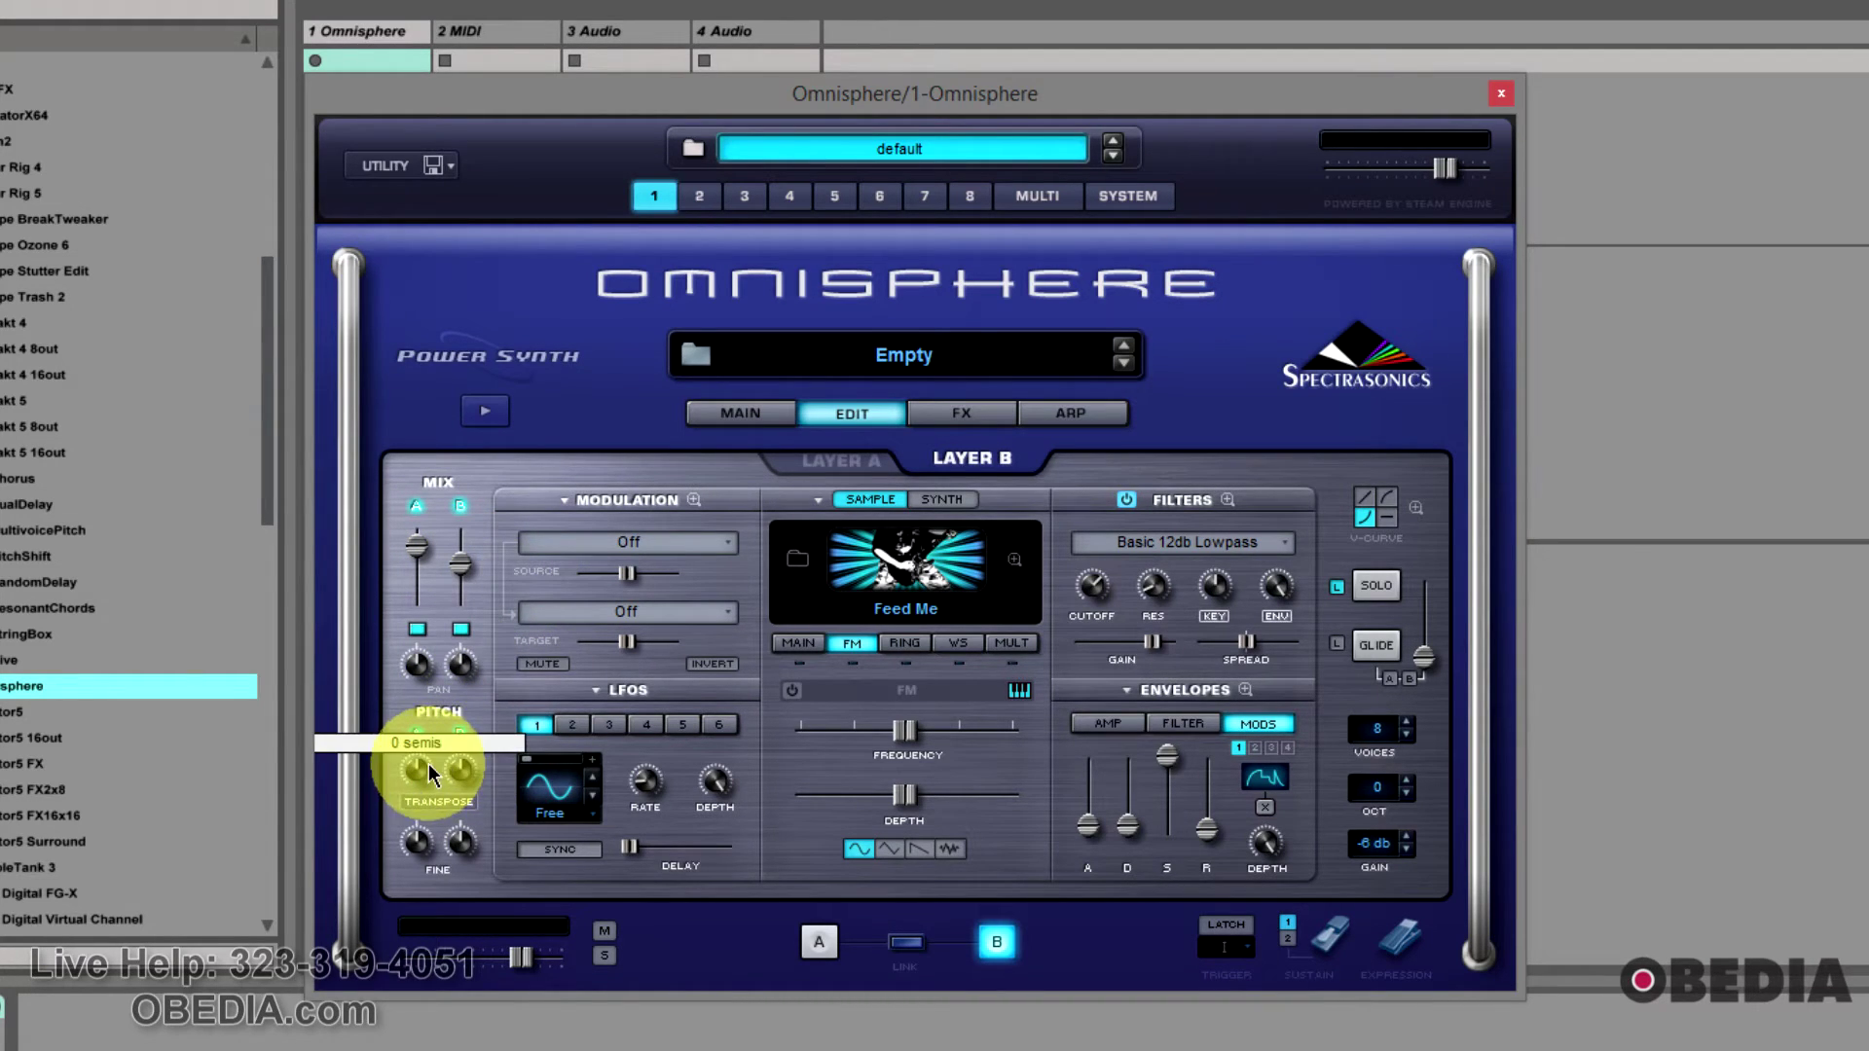
pyautogui.moveTo(428, 752); pyautogui.dragTo(417, 784)
pyautogui.click(464, 769)
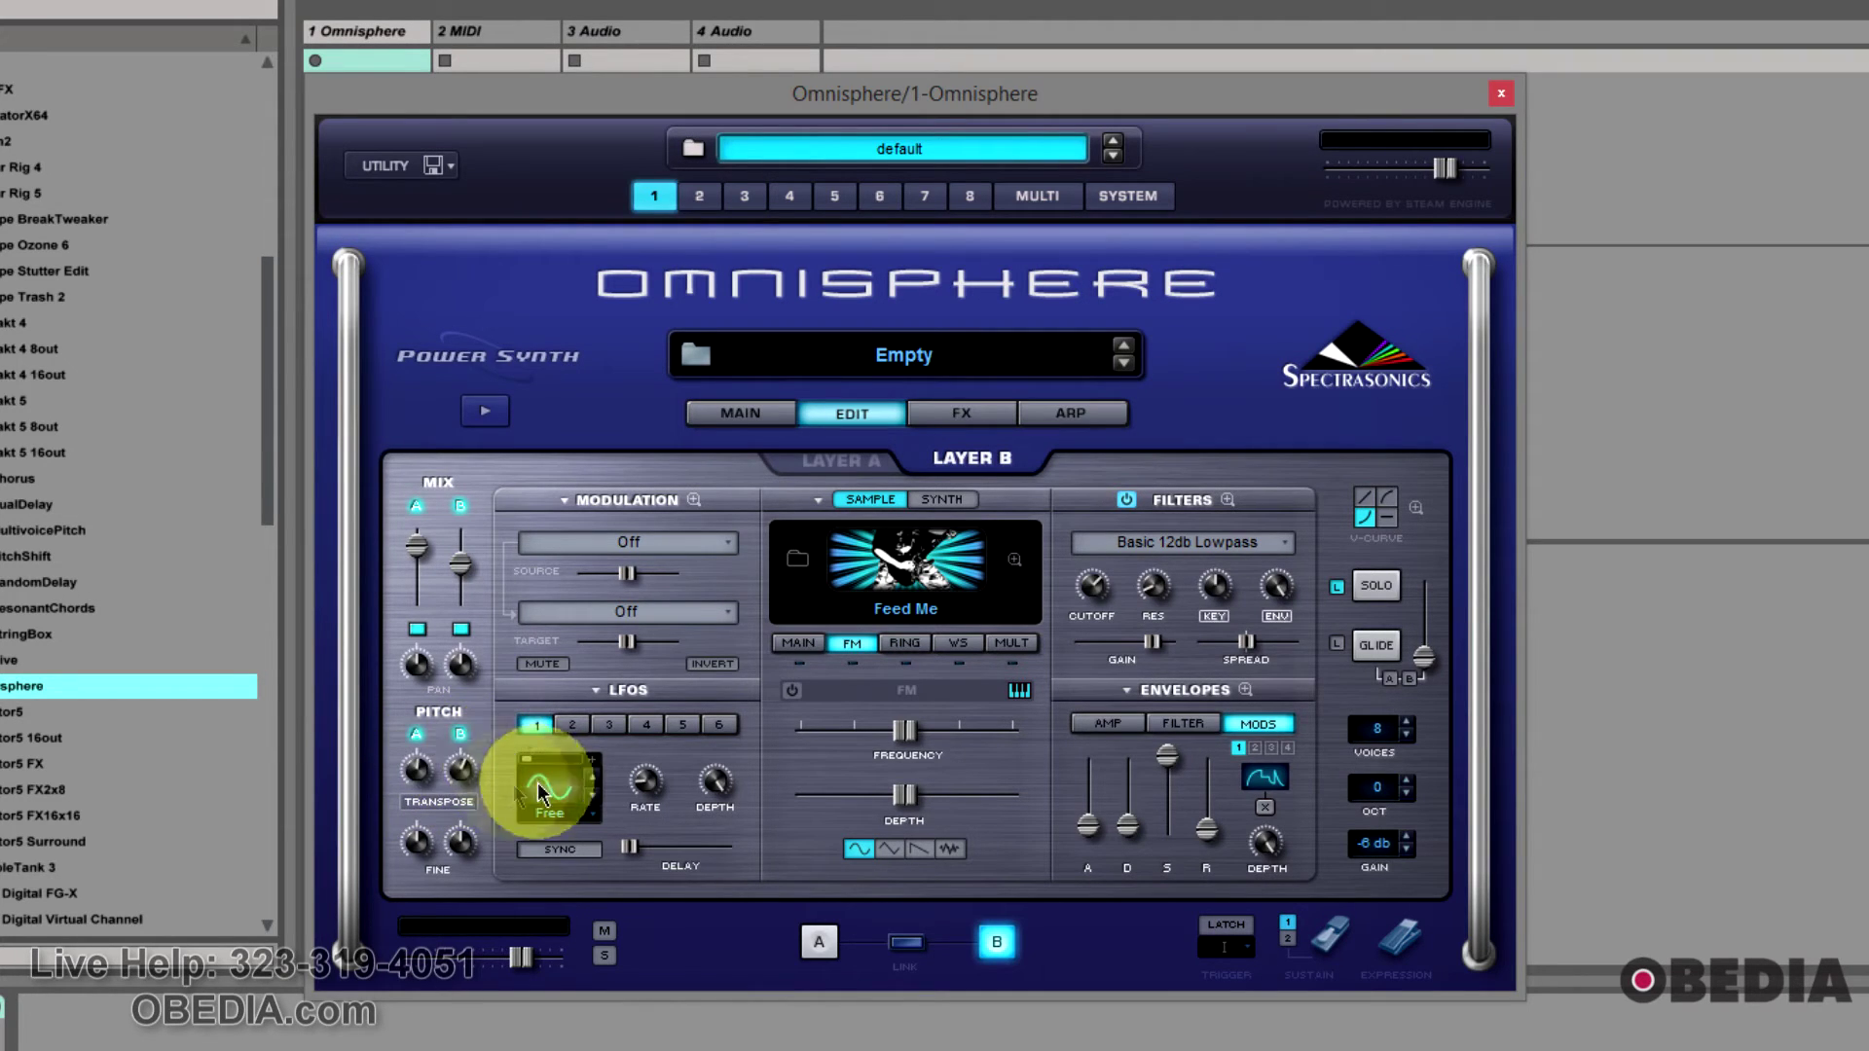
pyautogui.click(462, 769)
pyautogui.moveTo(463, 785); pyautogui.dragTo(424, 780)
pyautogui.click(423, 810)
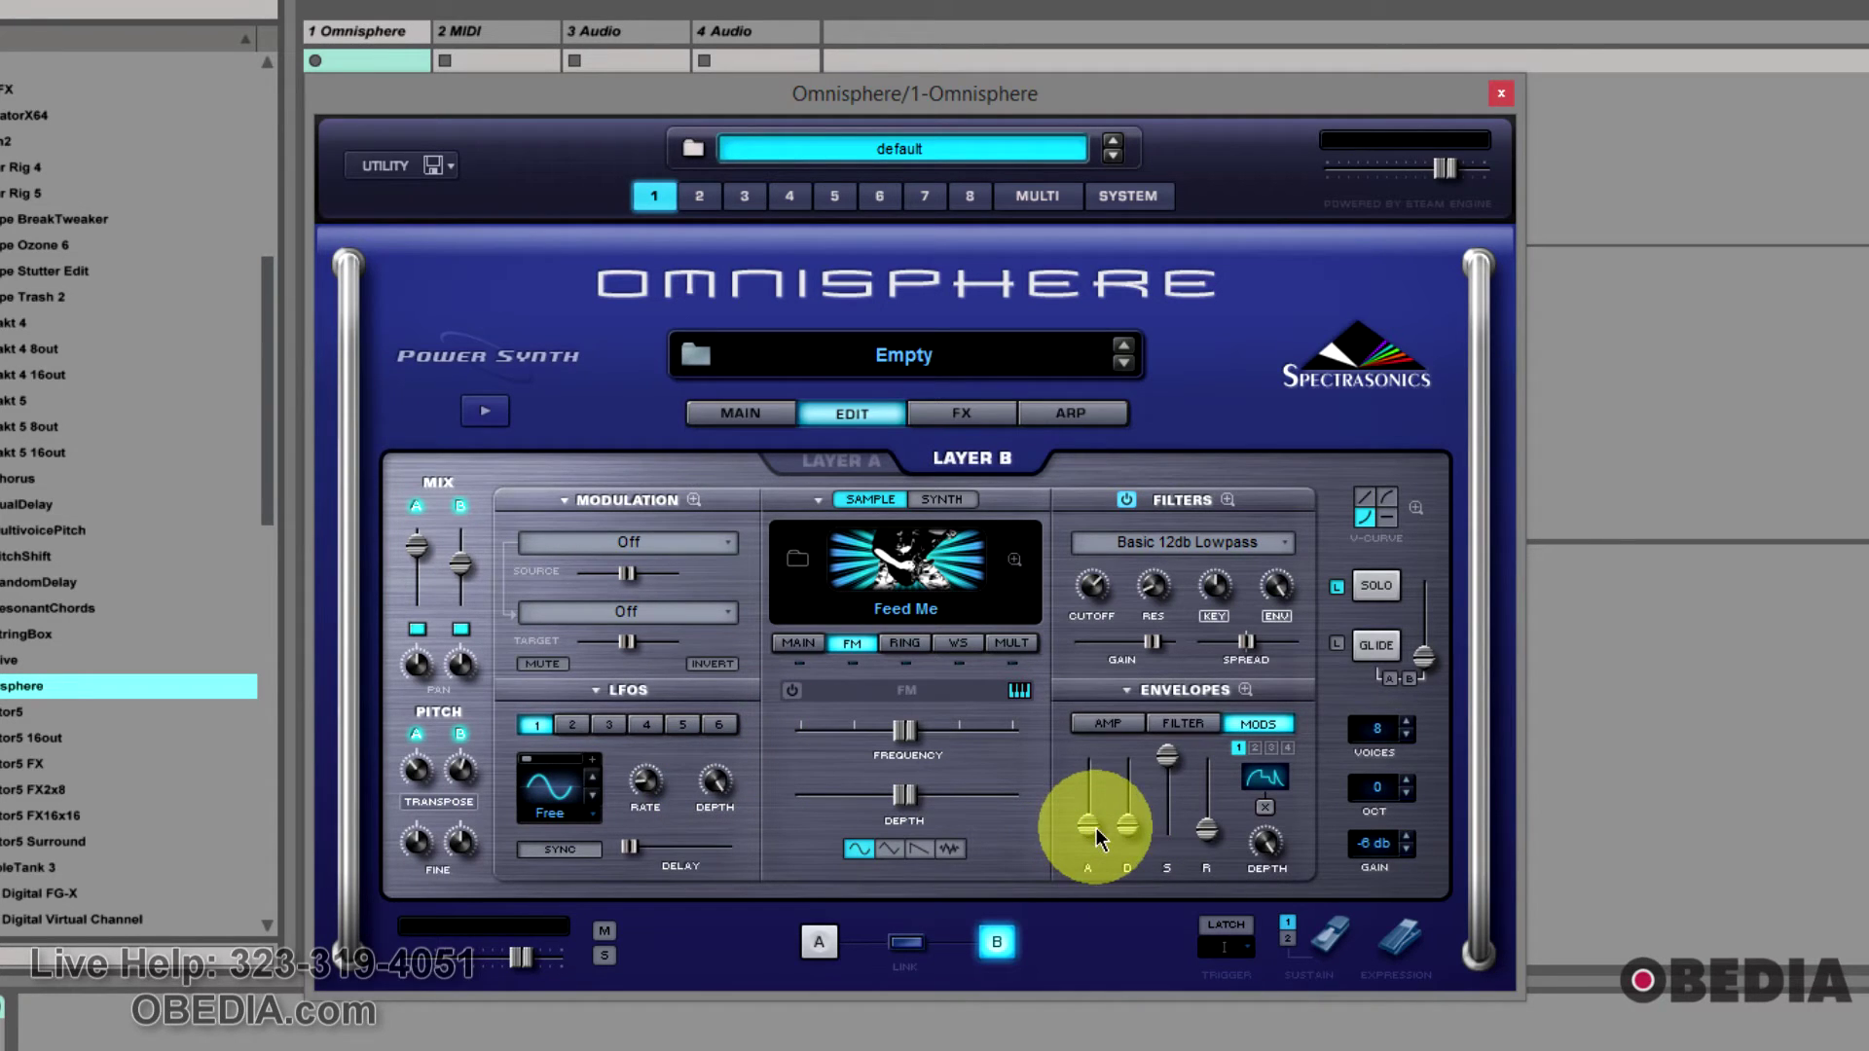
# Step: Raise the attack and release of Layer B's amp envelope
pyautogui.moveTo(1098, 838); pyautogui.dragTo(1106, 792)
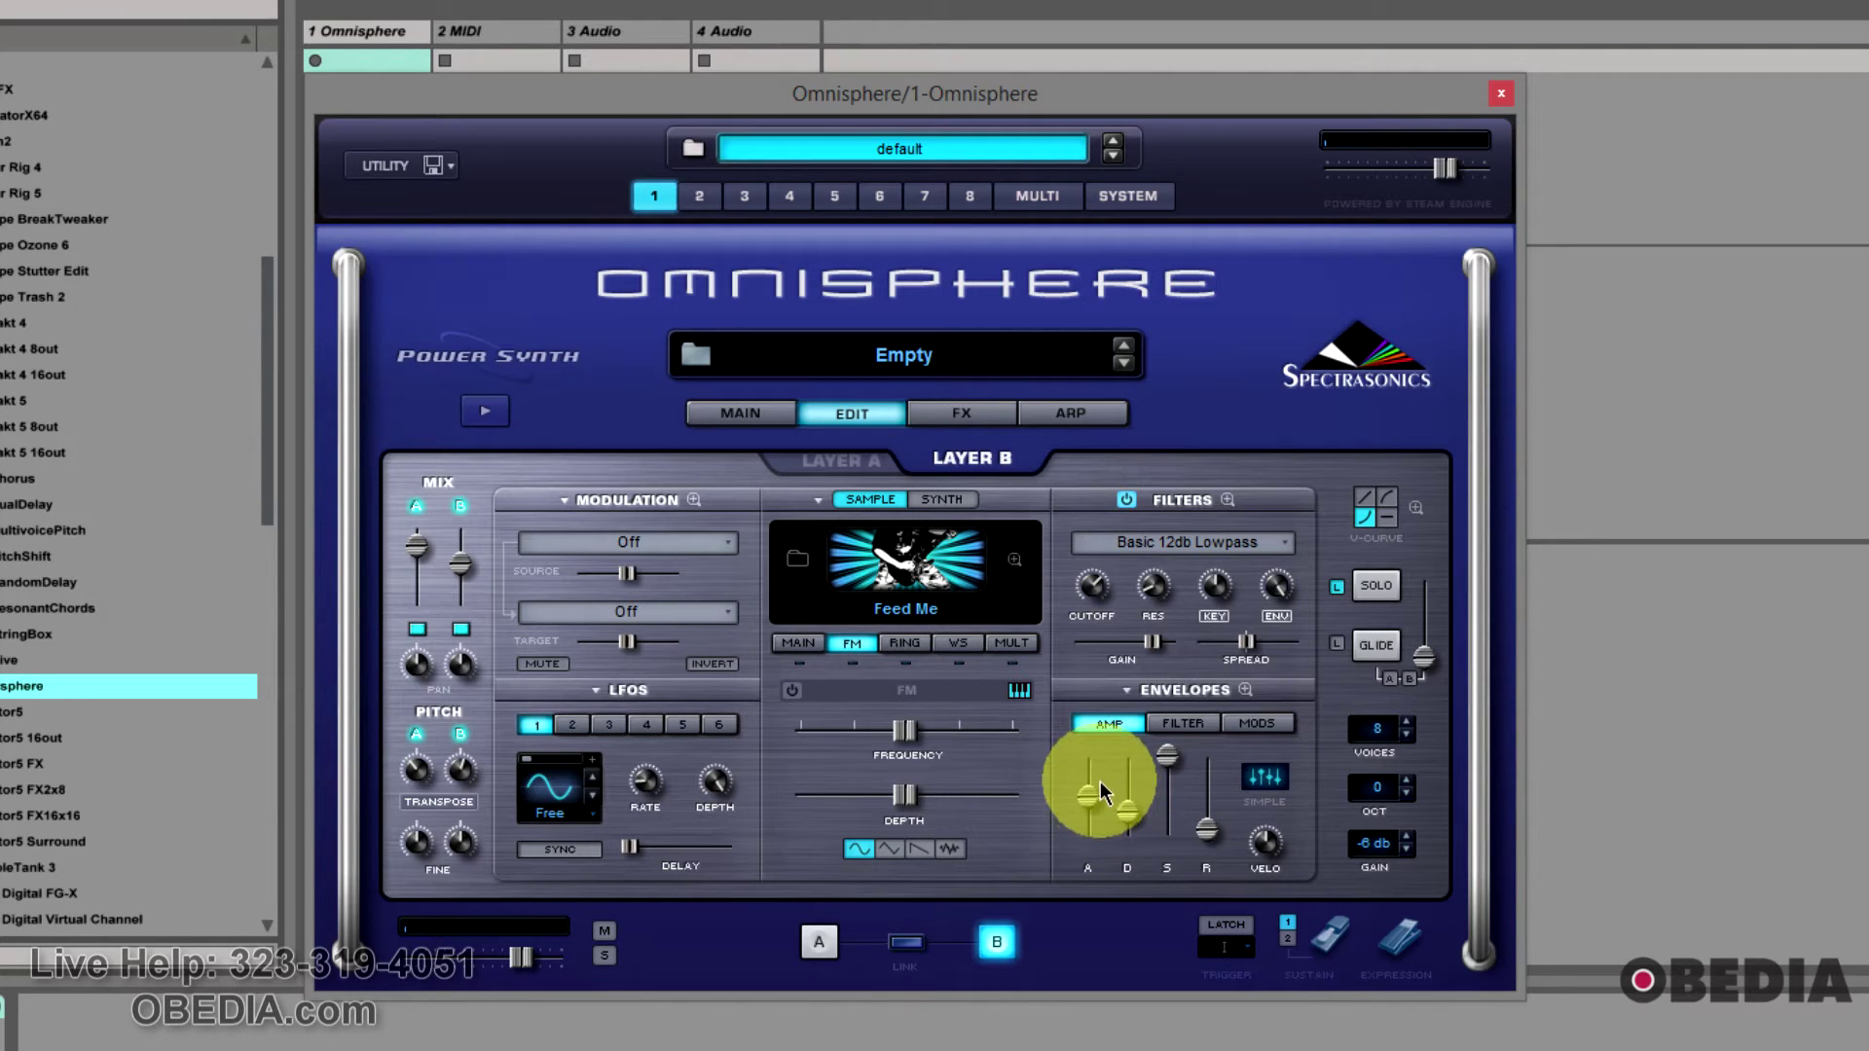
pyautogui.moveTo(1207, 826); pyautogui.dragTo(1208, 783)
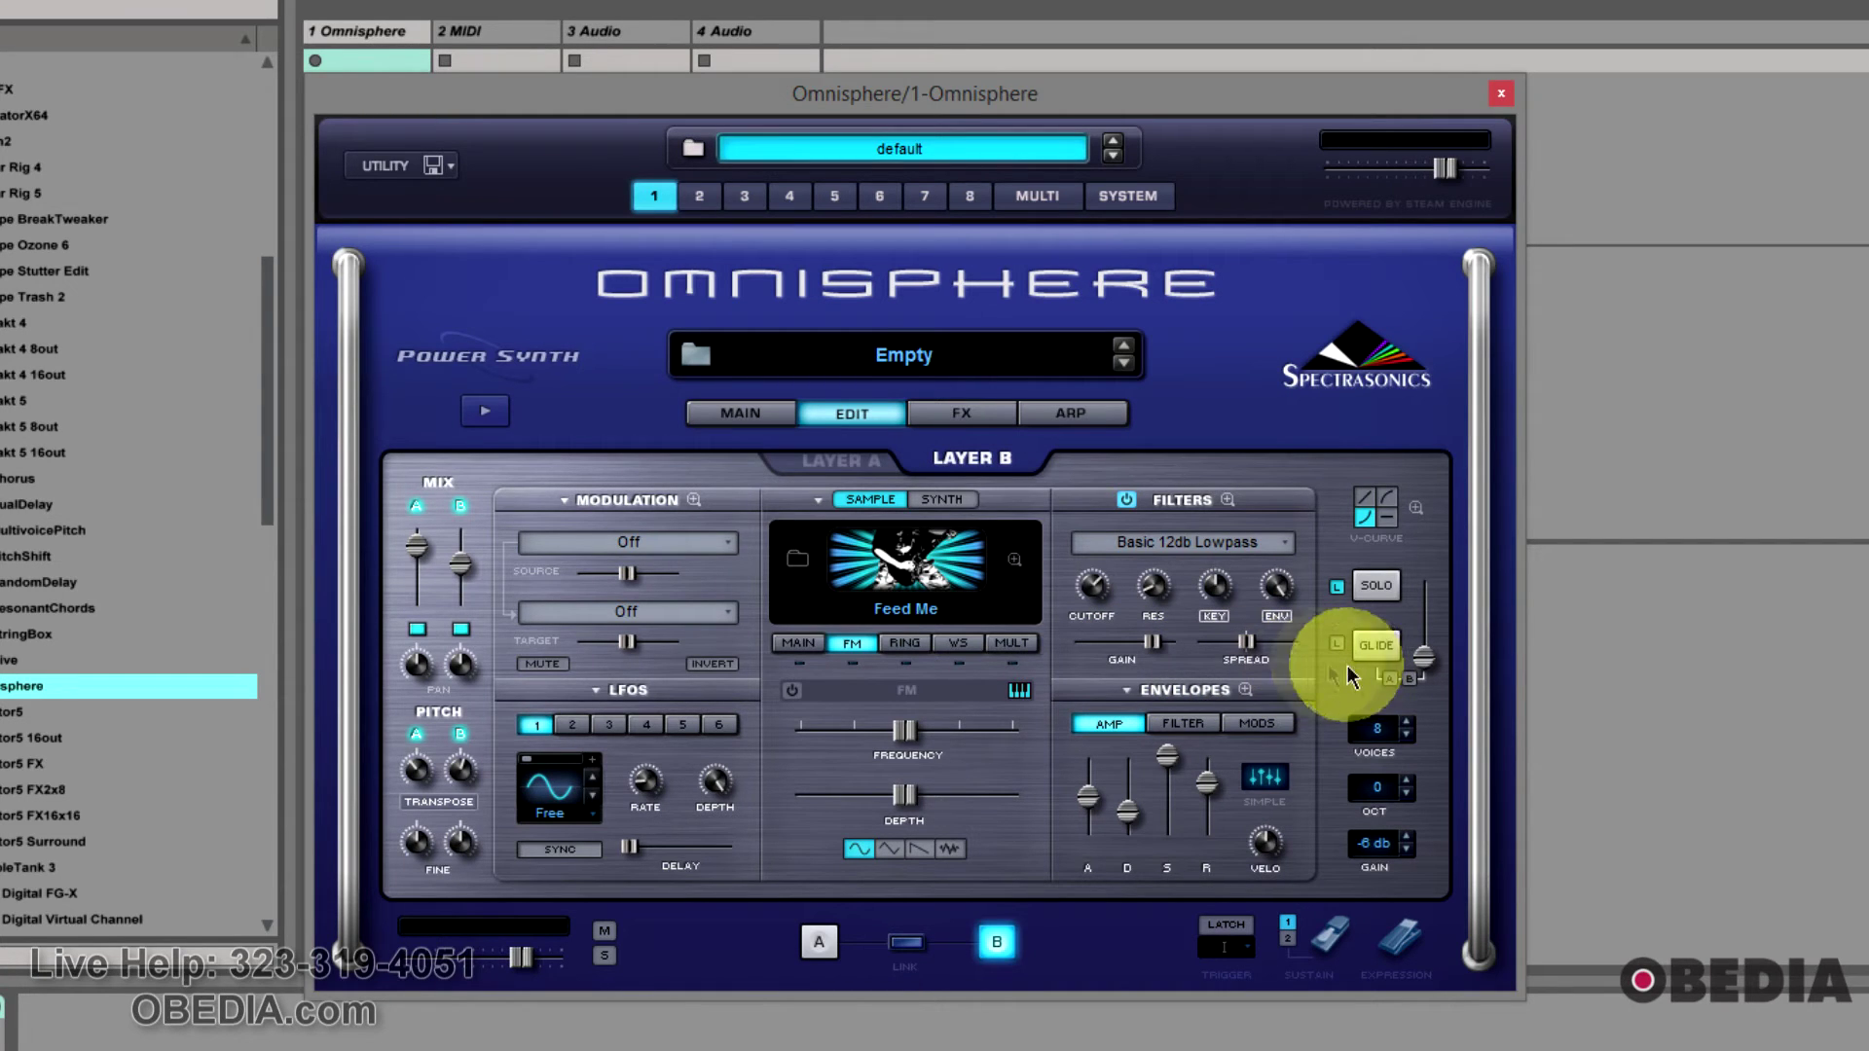
# Step: Replace Layer A's soundsource with "Air Raid" from the SFX and Noise category
pyautogui.click(839, 461)
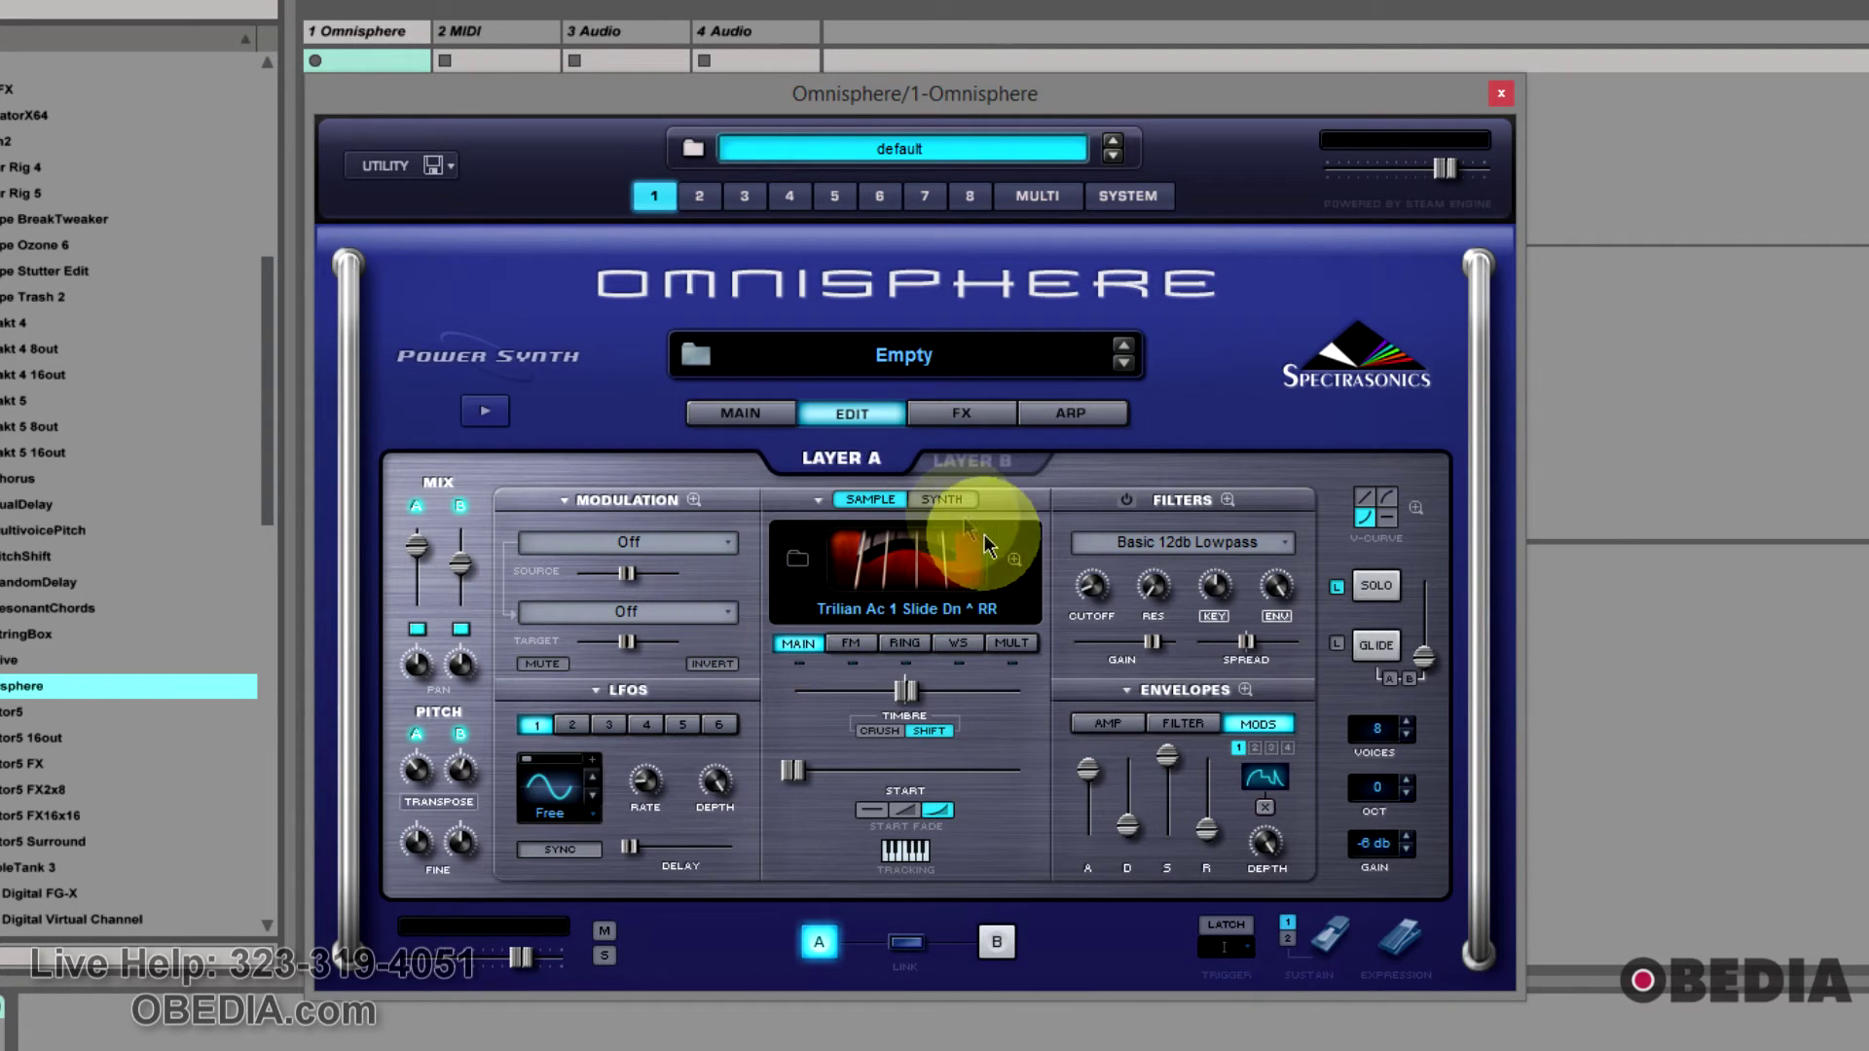
pyautogui.click(942, 500)
pyautogui.click(870, 500)
pyautogui.scroll(-3, 517, 471)
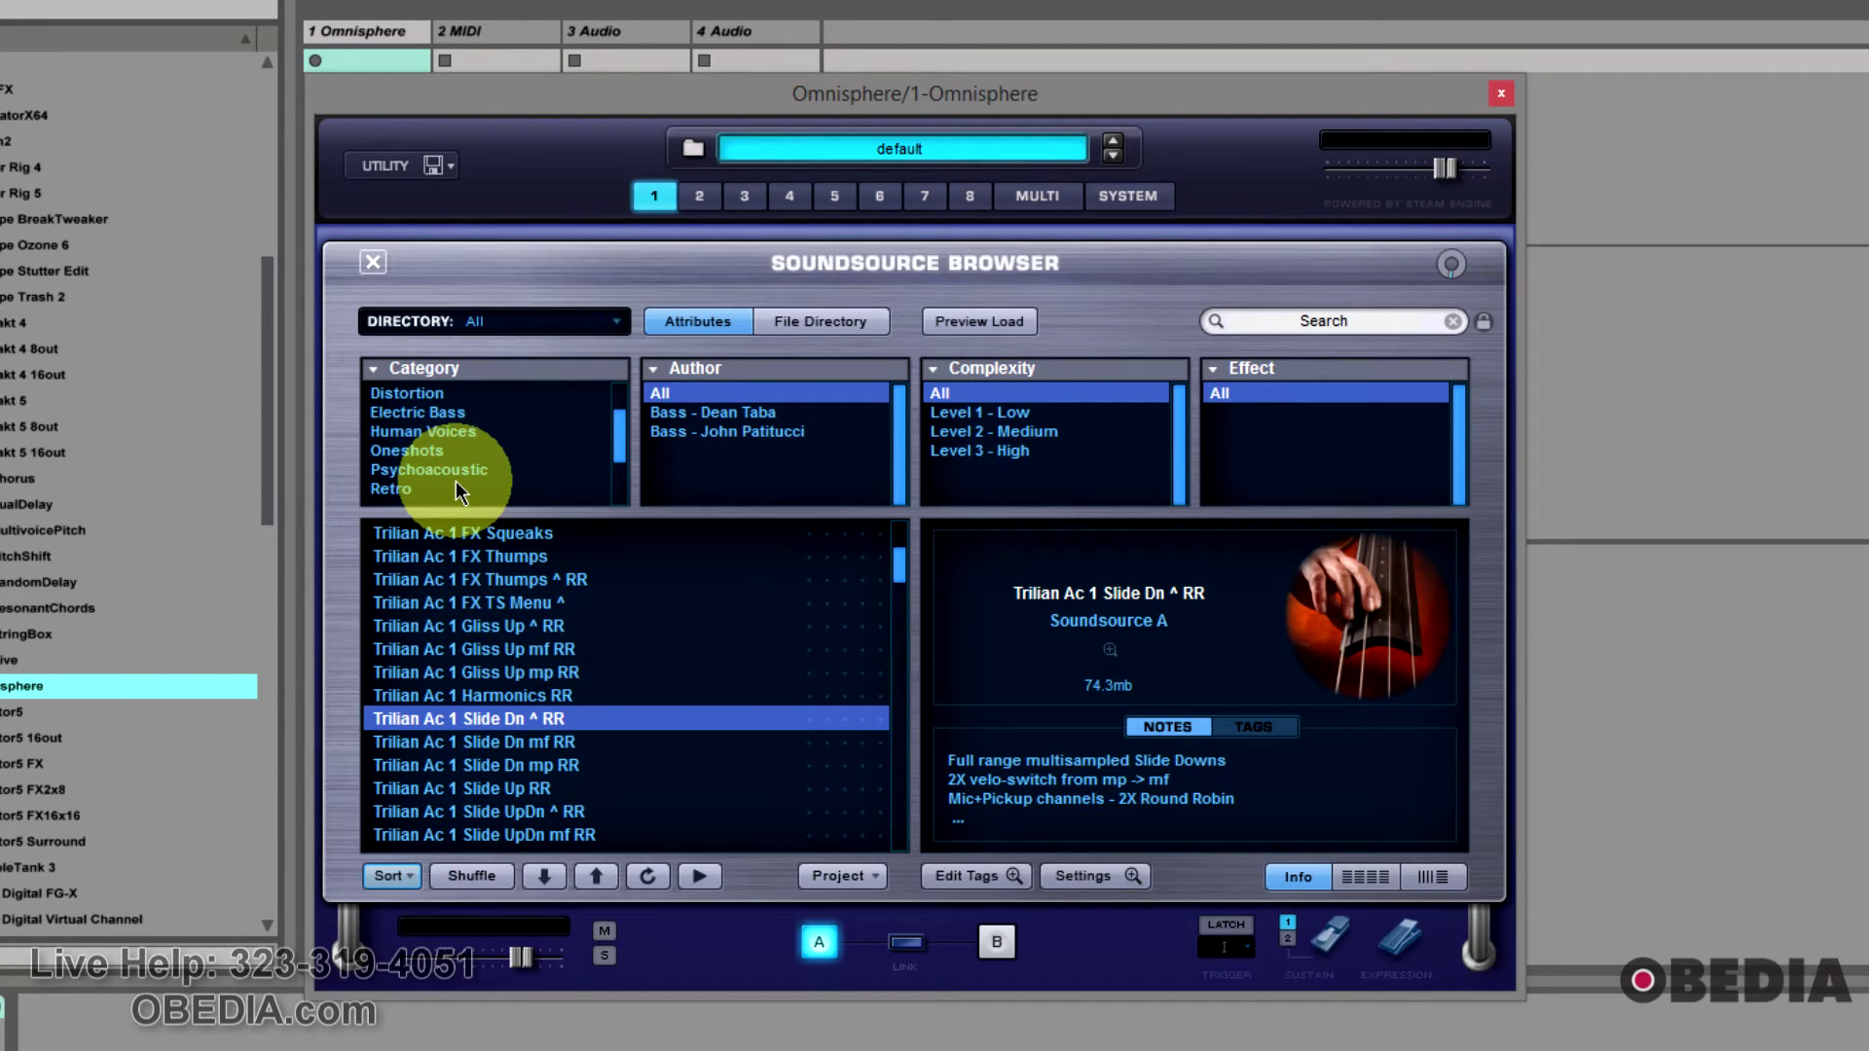
pyautogui.scroll(-2, 442, 482)
pyautogui.click(466, 477)
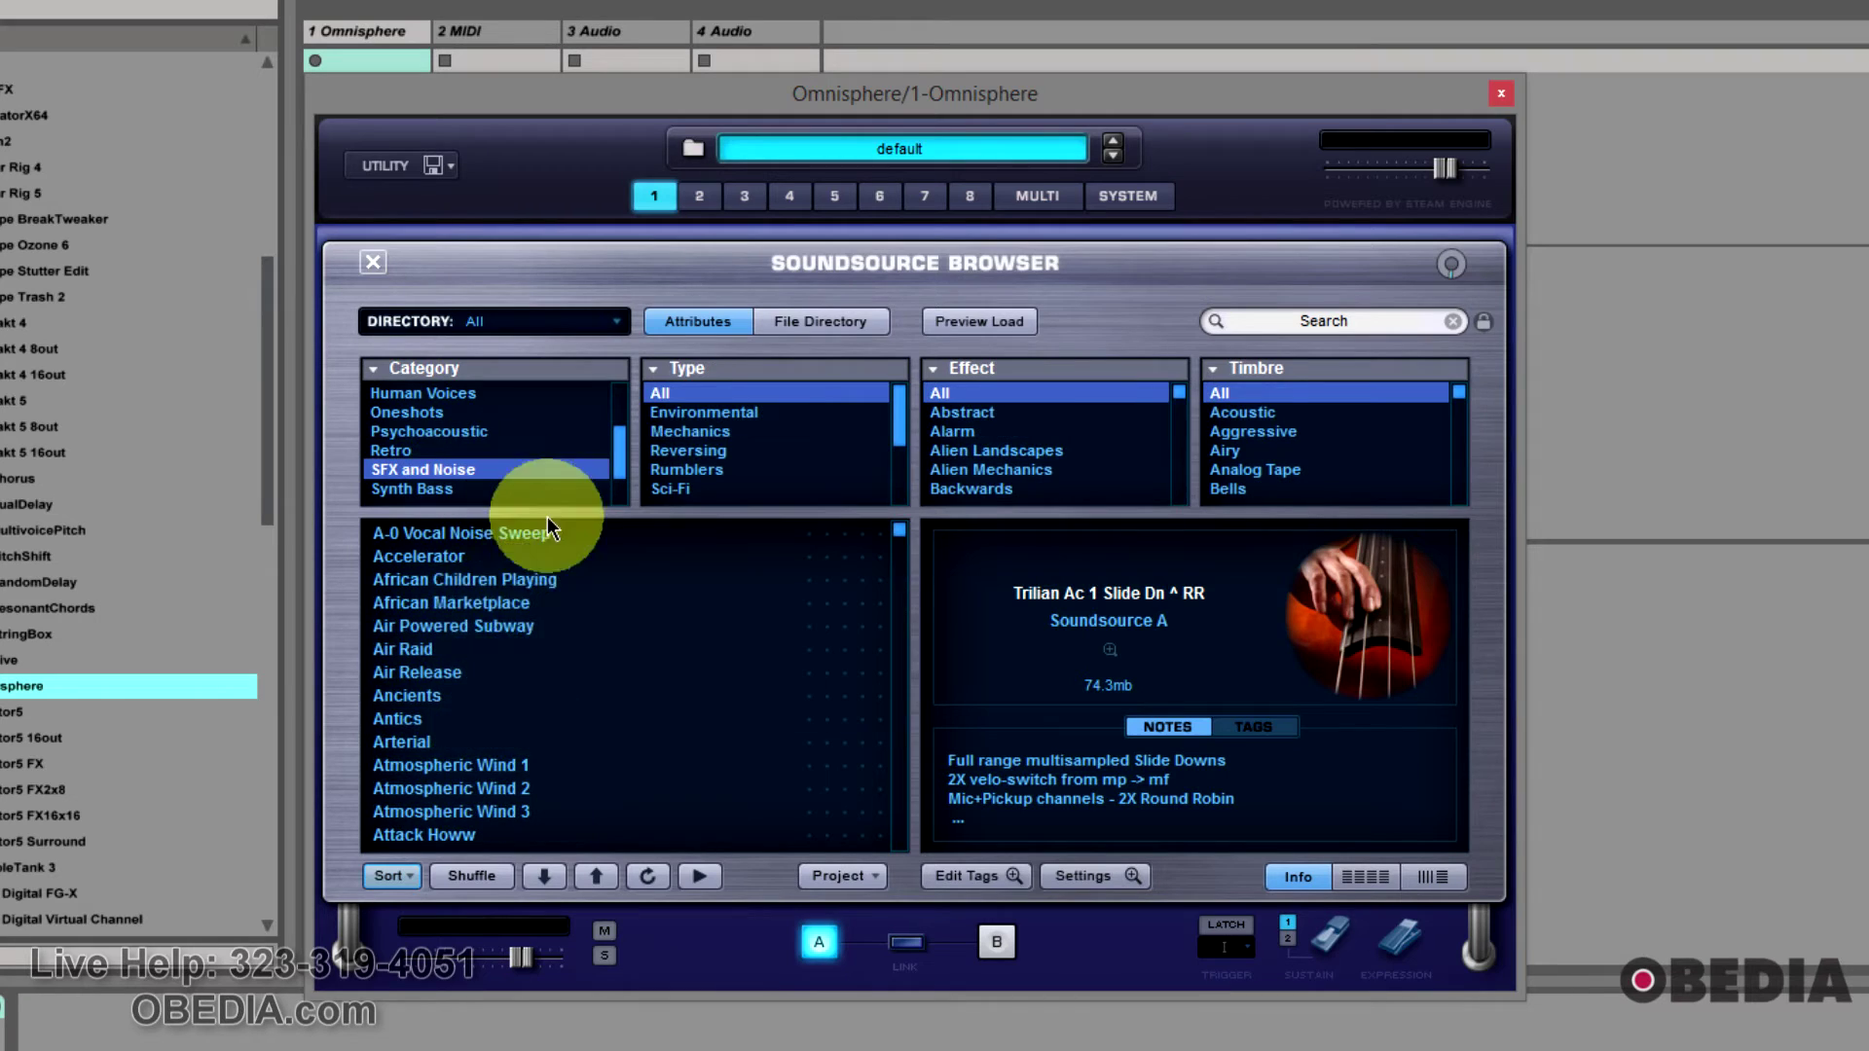
pyautogui.click(625, 652)
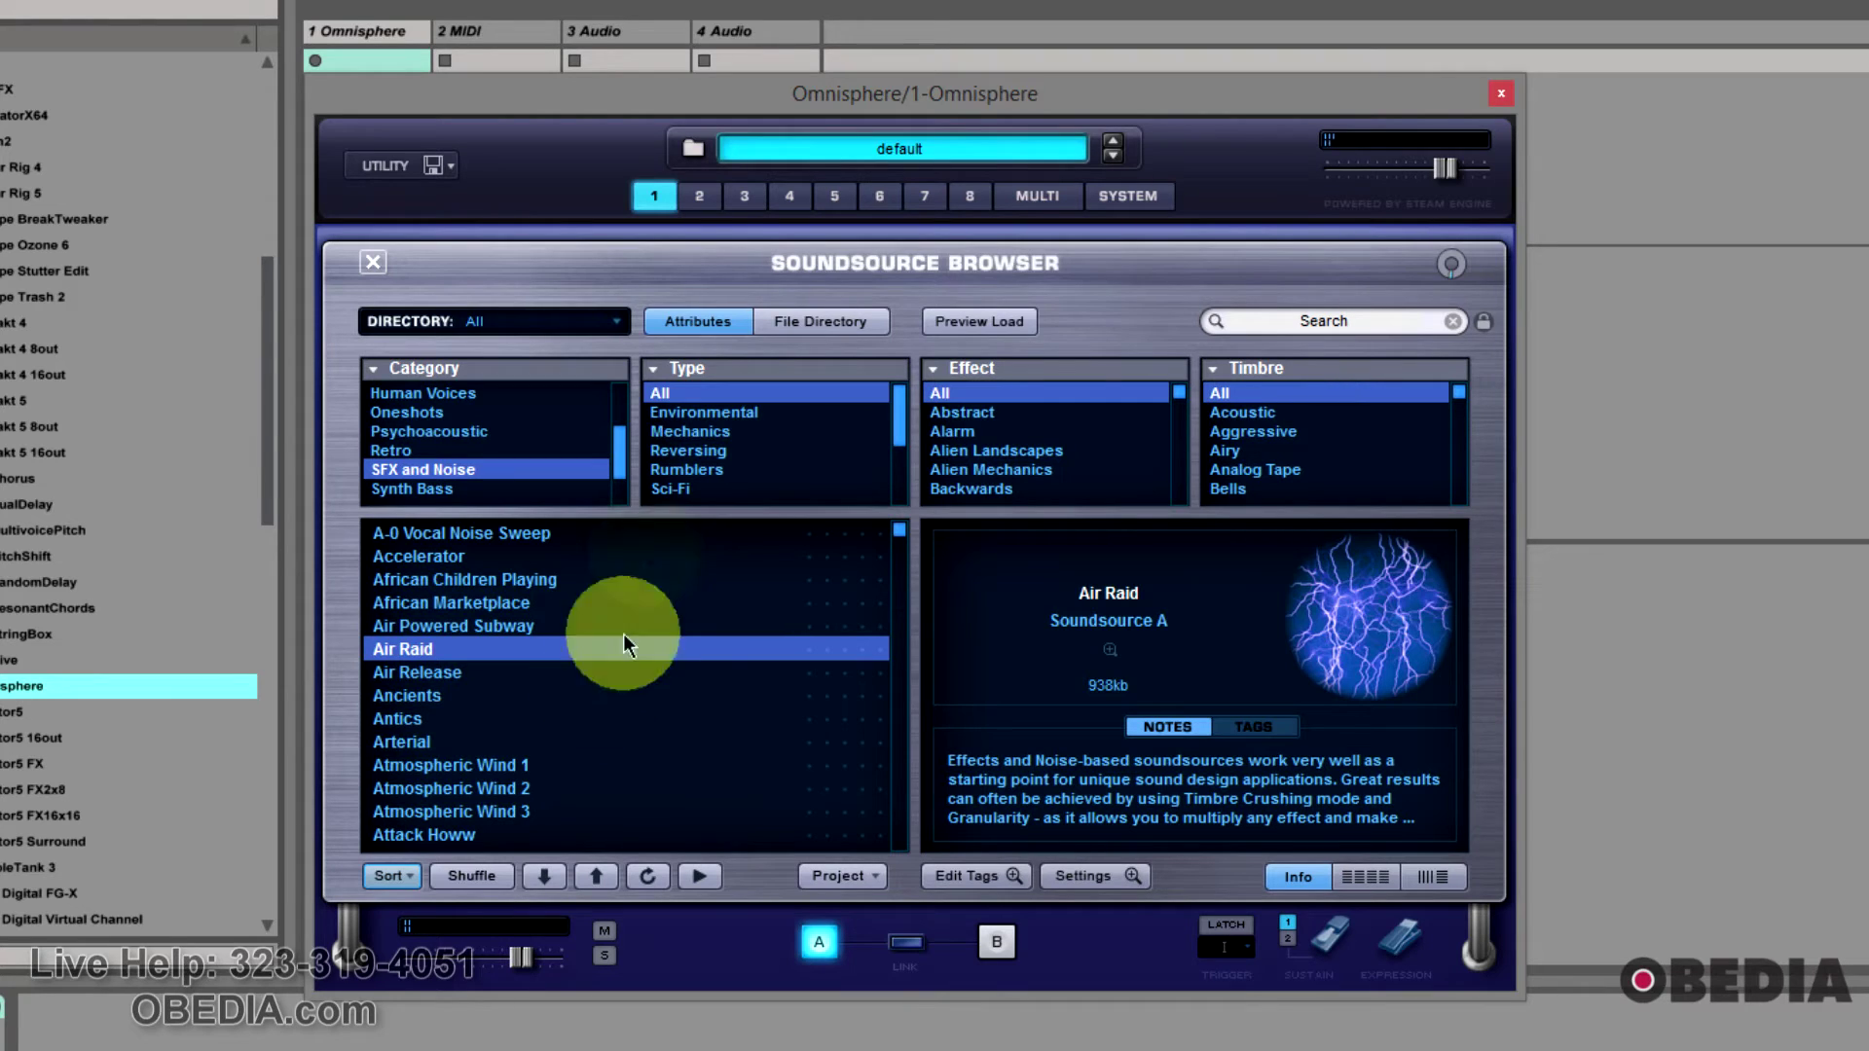
pyautogui.click(374, 261)
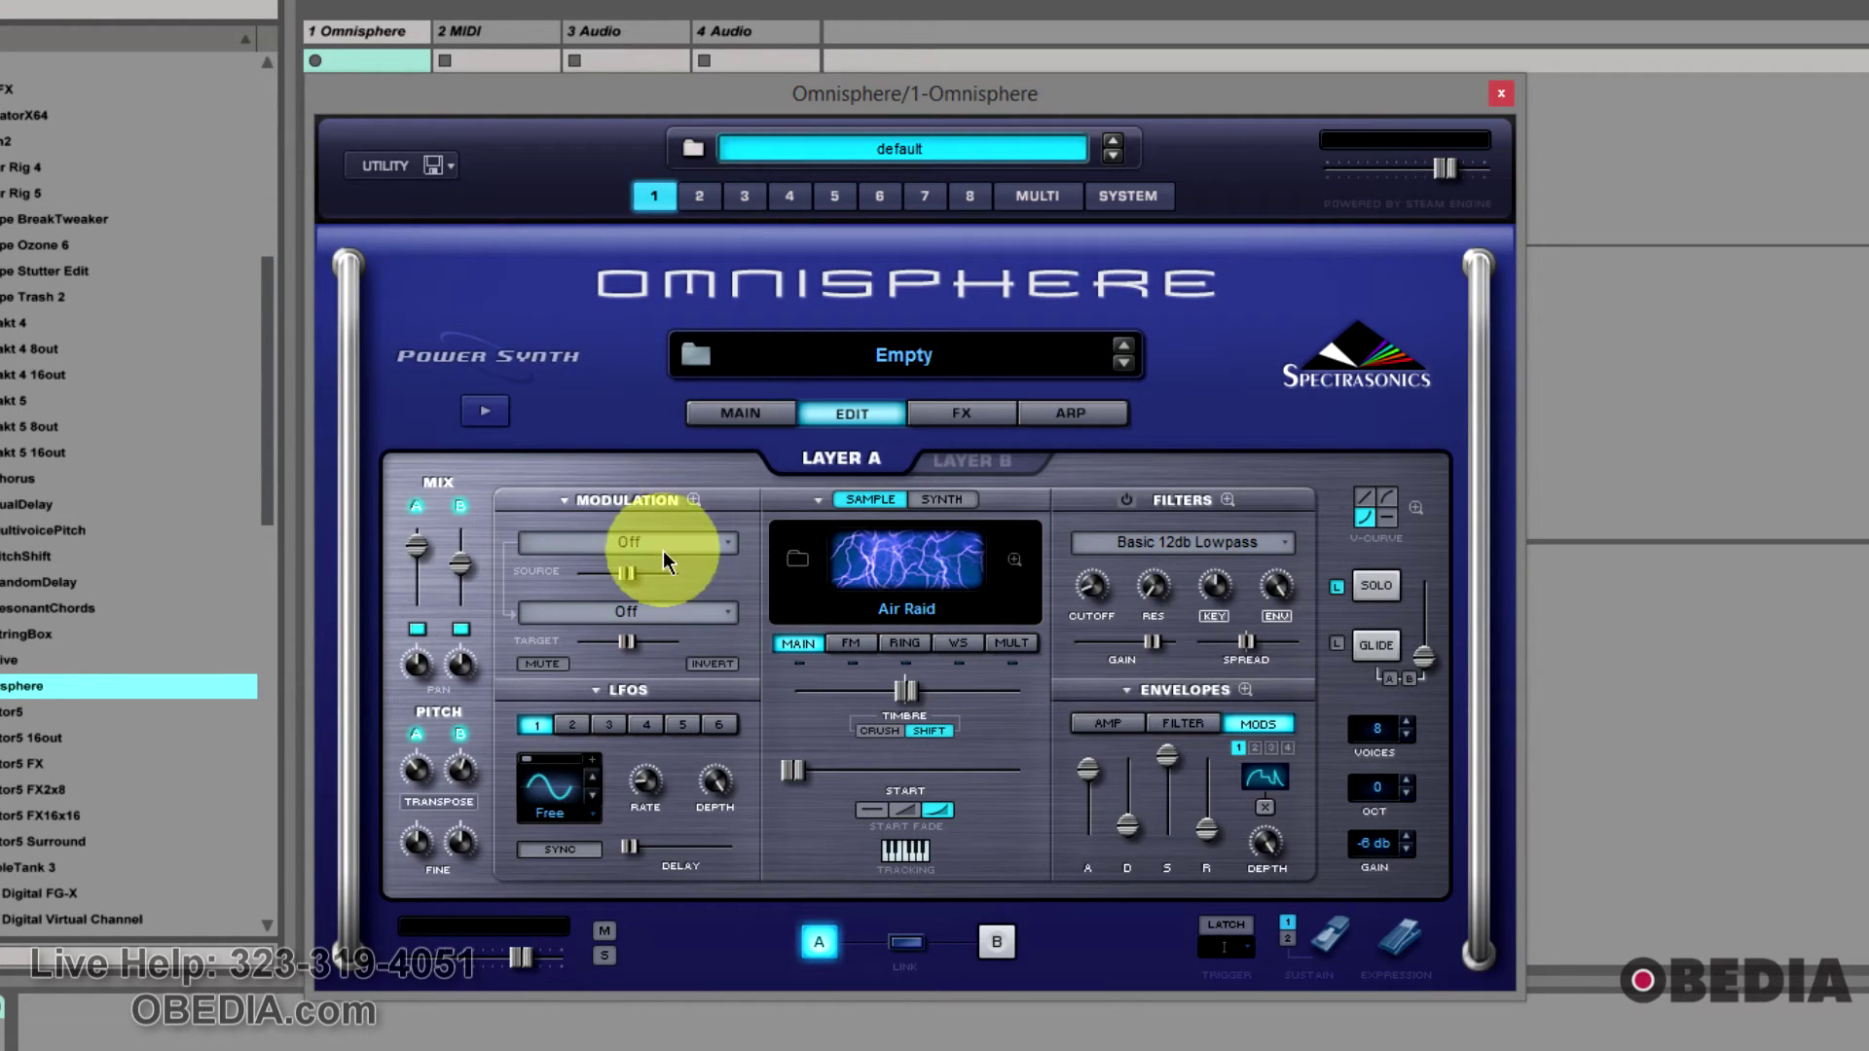
# Step: Rebalance the mix by lowering Layer A's level and raising Layer B's level
pyautogui.moveTo(416, 545); pyautogui.dragTo(412, 568)
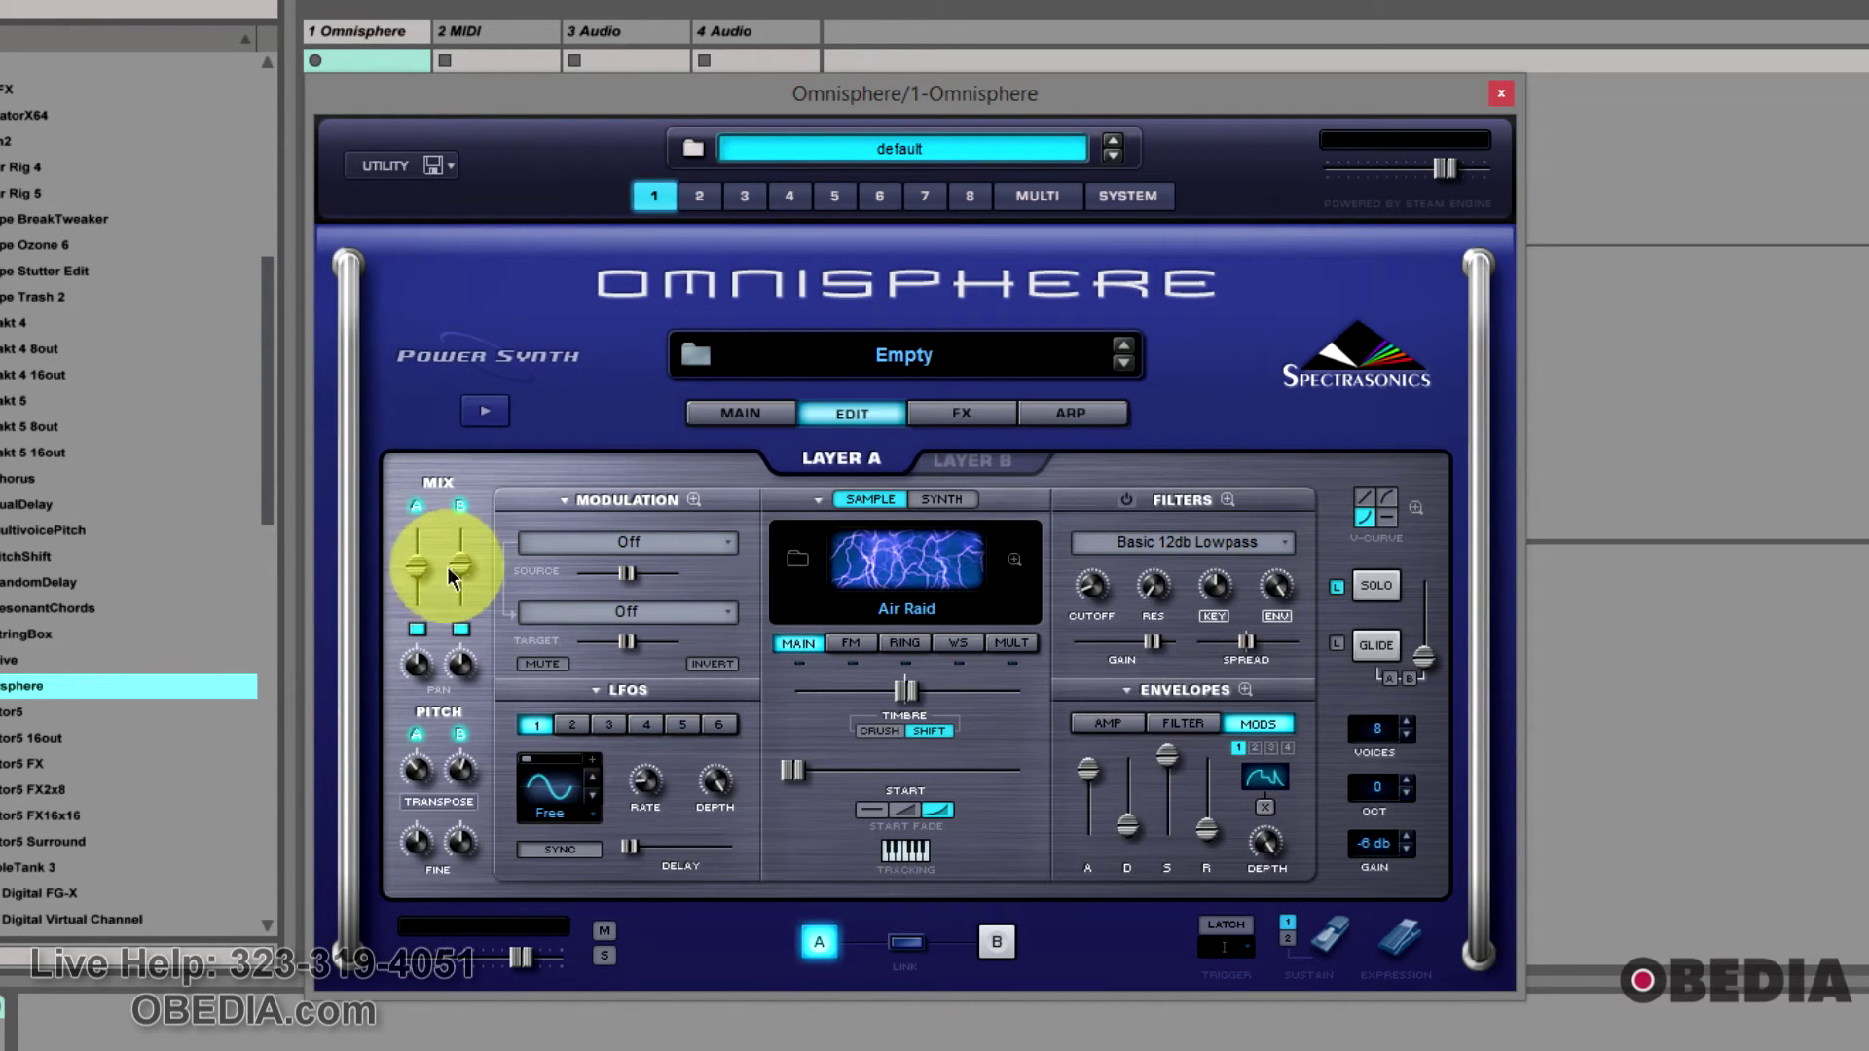
pyautogui.moveTo(458, 559)
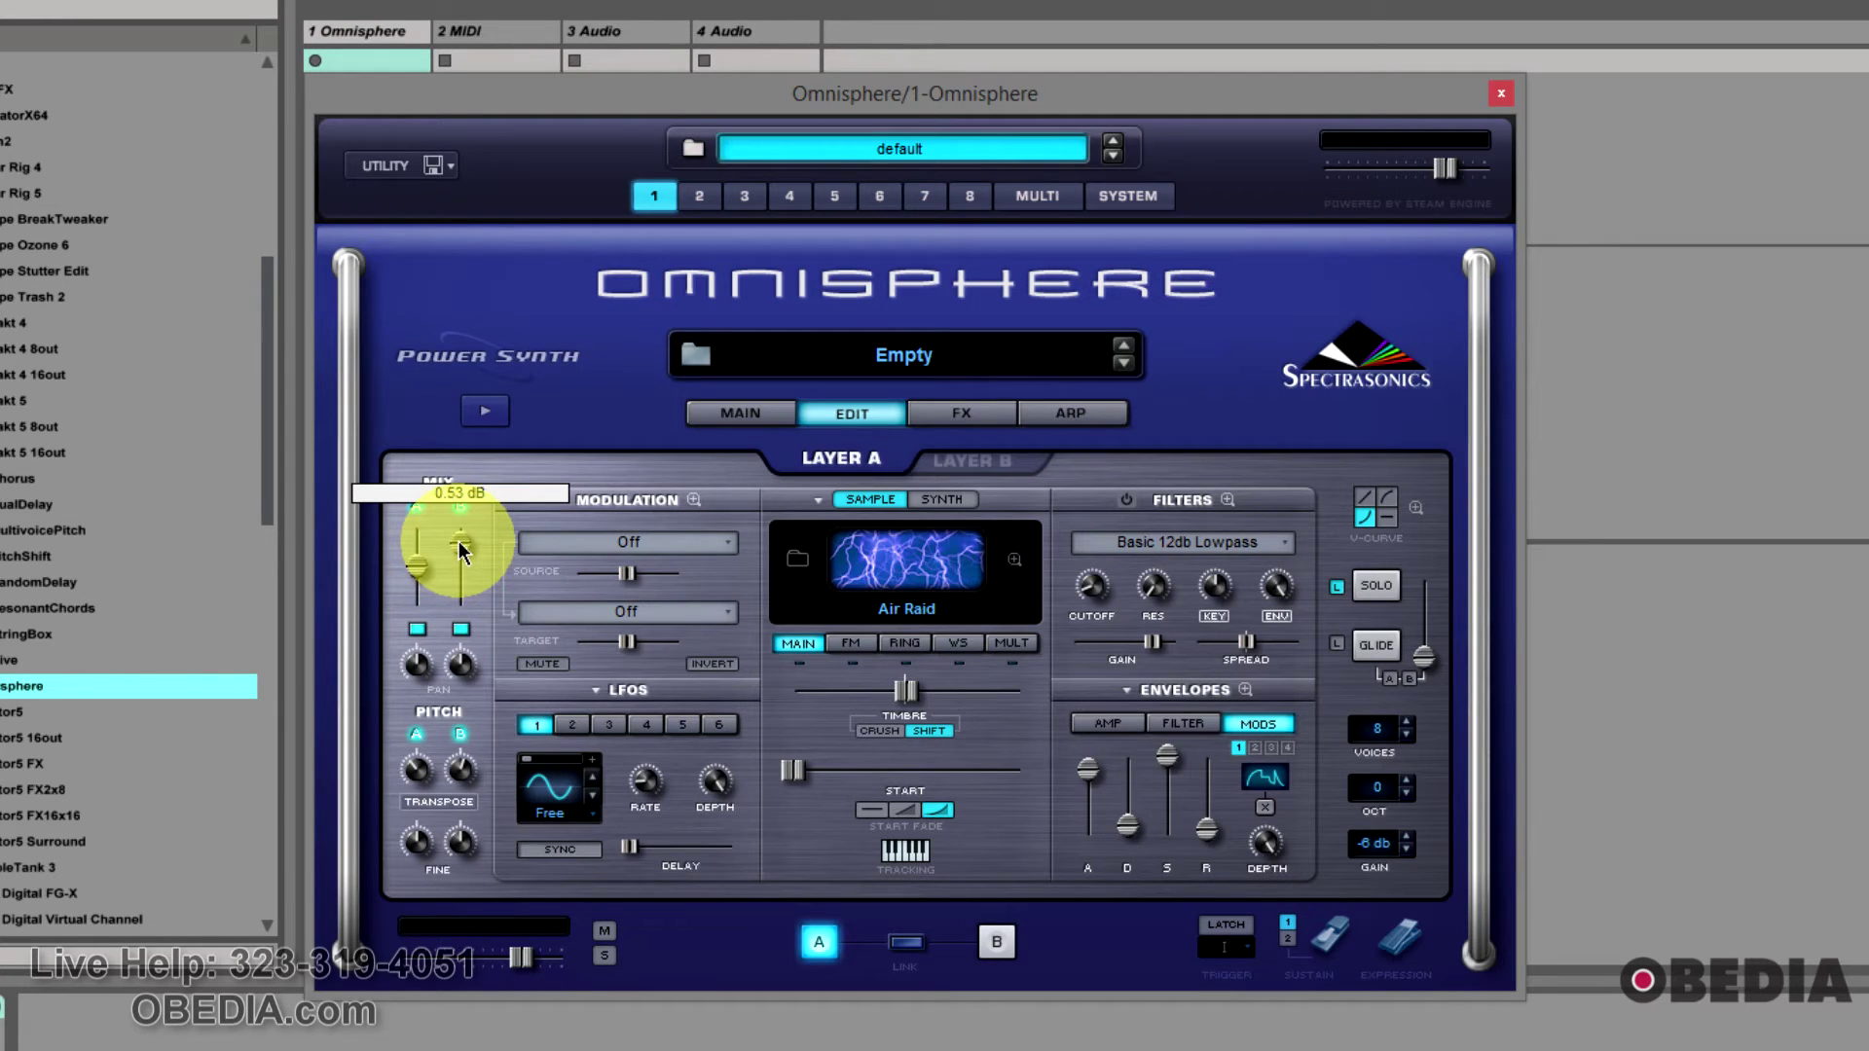
pyautogui.moveTo(467, 561); pyautogui.dragTo(425, 562)
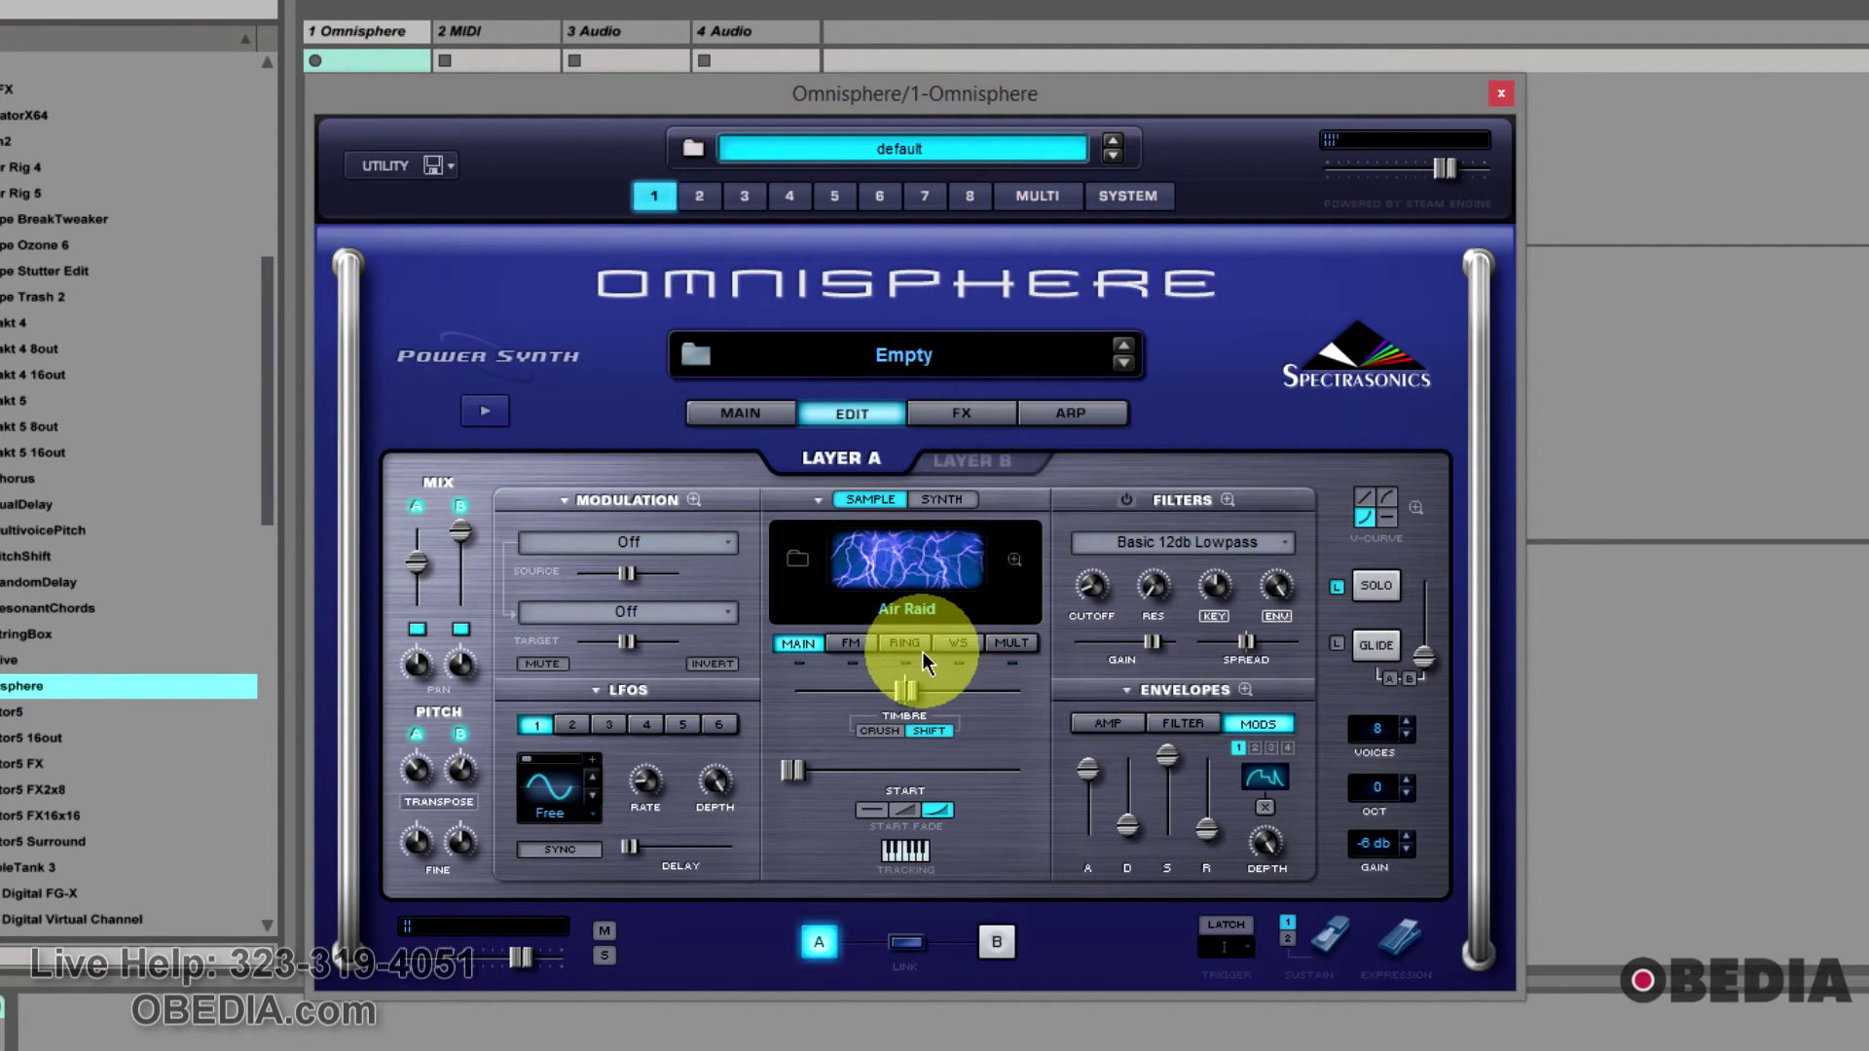
# Step: Shift Layer A's timbre lower and load the soundsource "Boys Choir Ah-Eh-Ee-Oo" into Layer B
pyautogui.moveTo(902, 688)
pyautogui.mouseDown()
pyautogui.moveTo(854, 688)
pyautogui.moveTo(873, 687)
pyautogui.mouseUp()
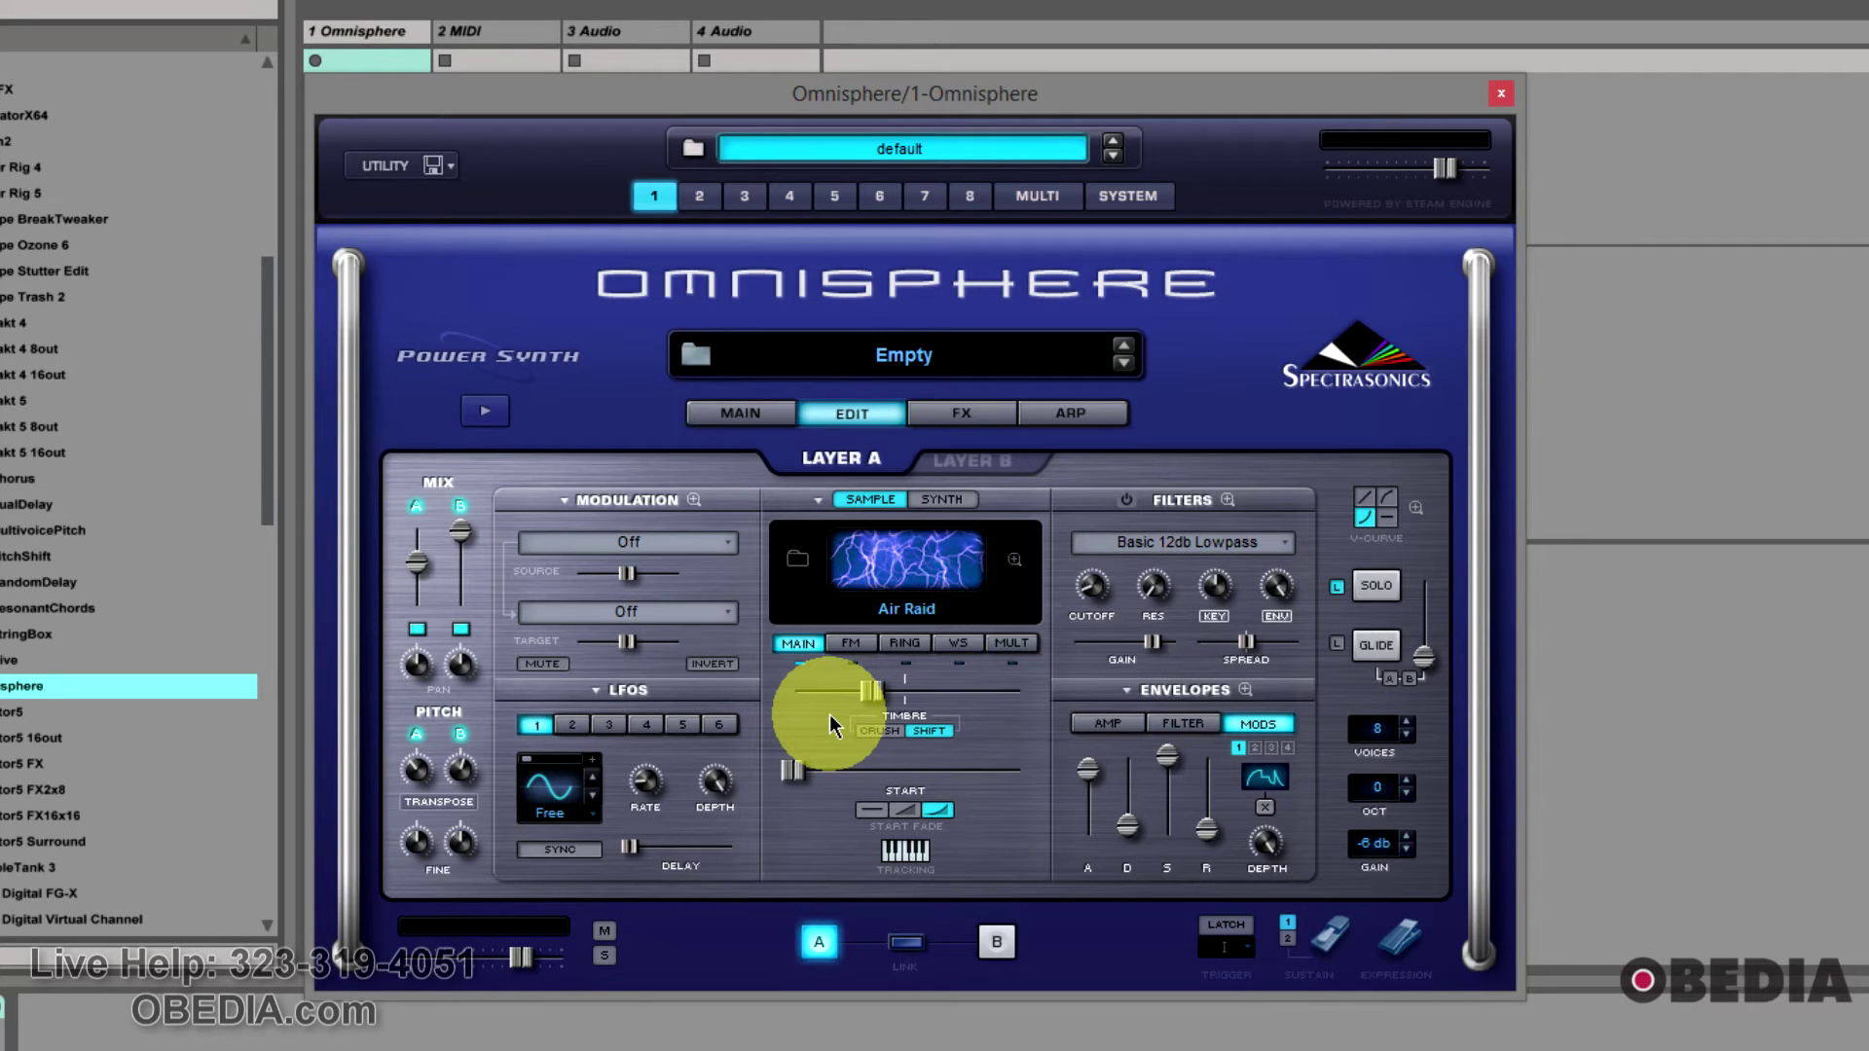
pyautogui.click(961, 463)
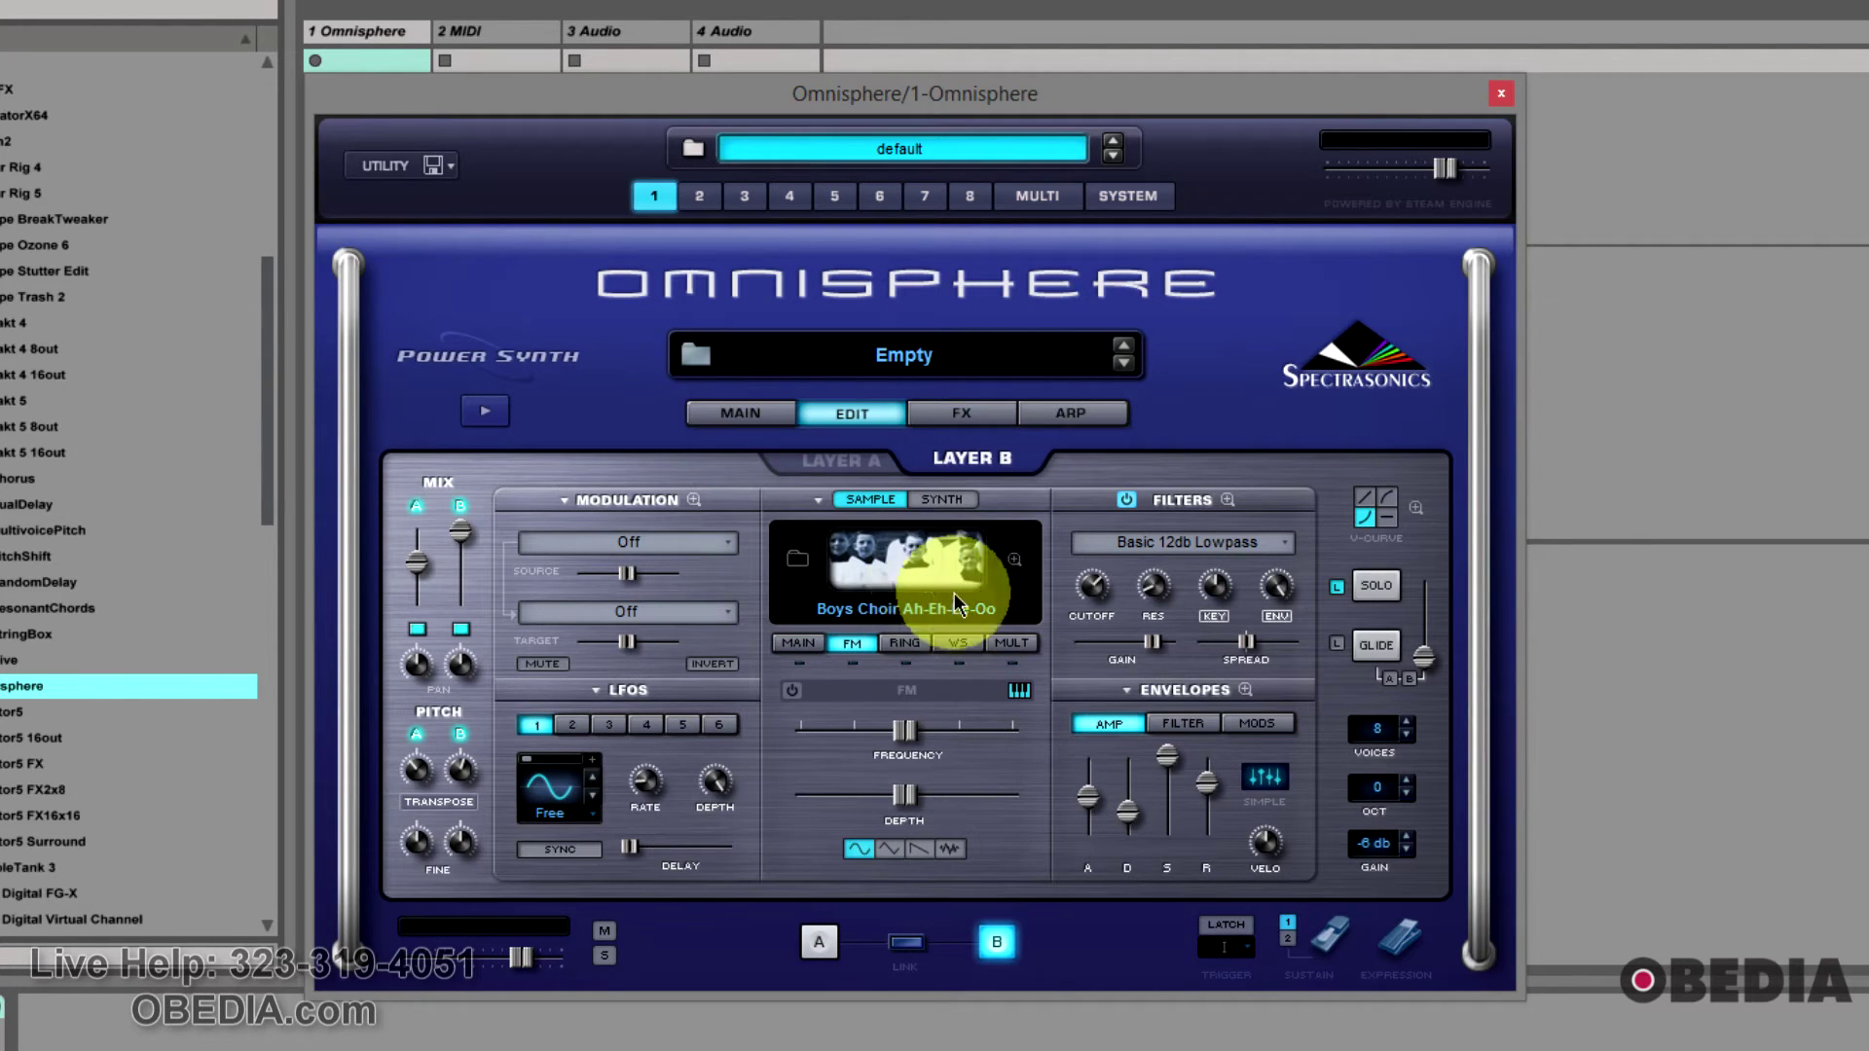
# Step: Load an effects preset with Graphic EQ7, Chorus Echo and Pro-Verb into the Common effects rack
pyautogui.click(975, 414)
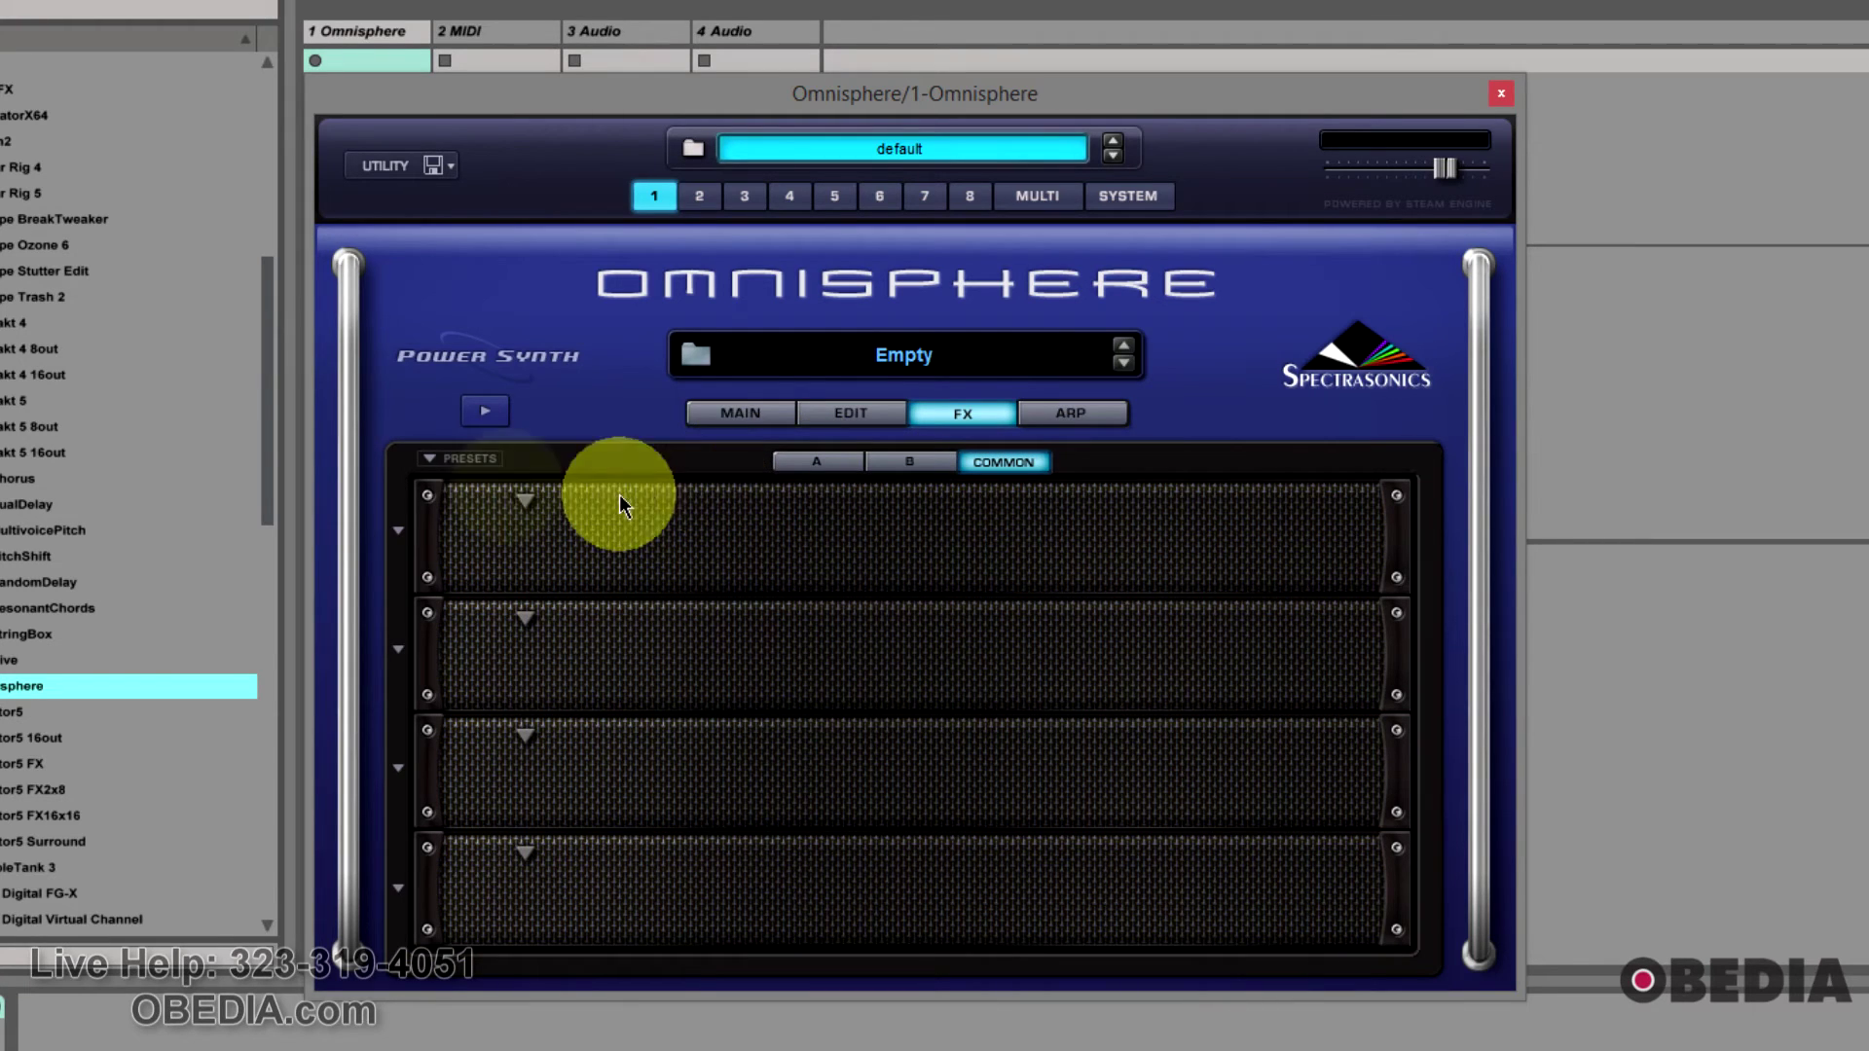
pyautogui.click(438, 465)
pyautogui.moveTo(559, 578)
pyautogui.click(777, 578)
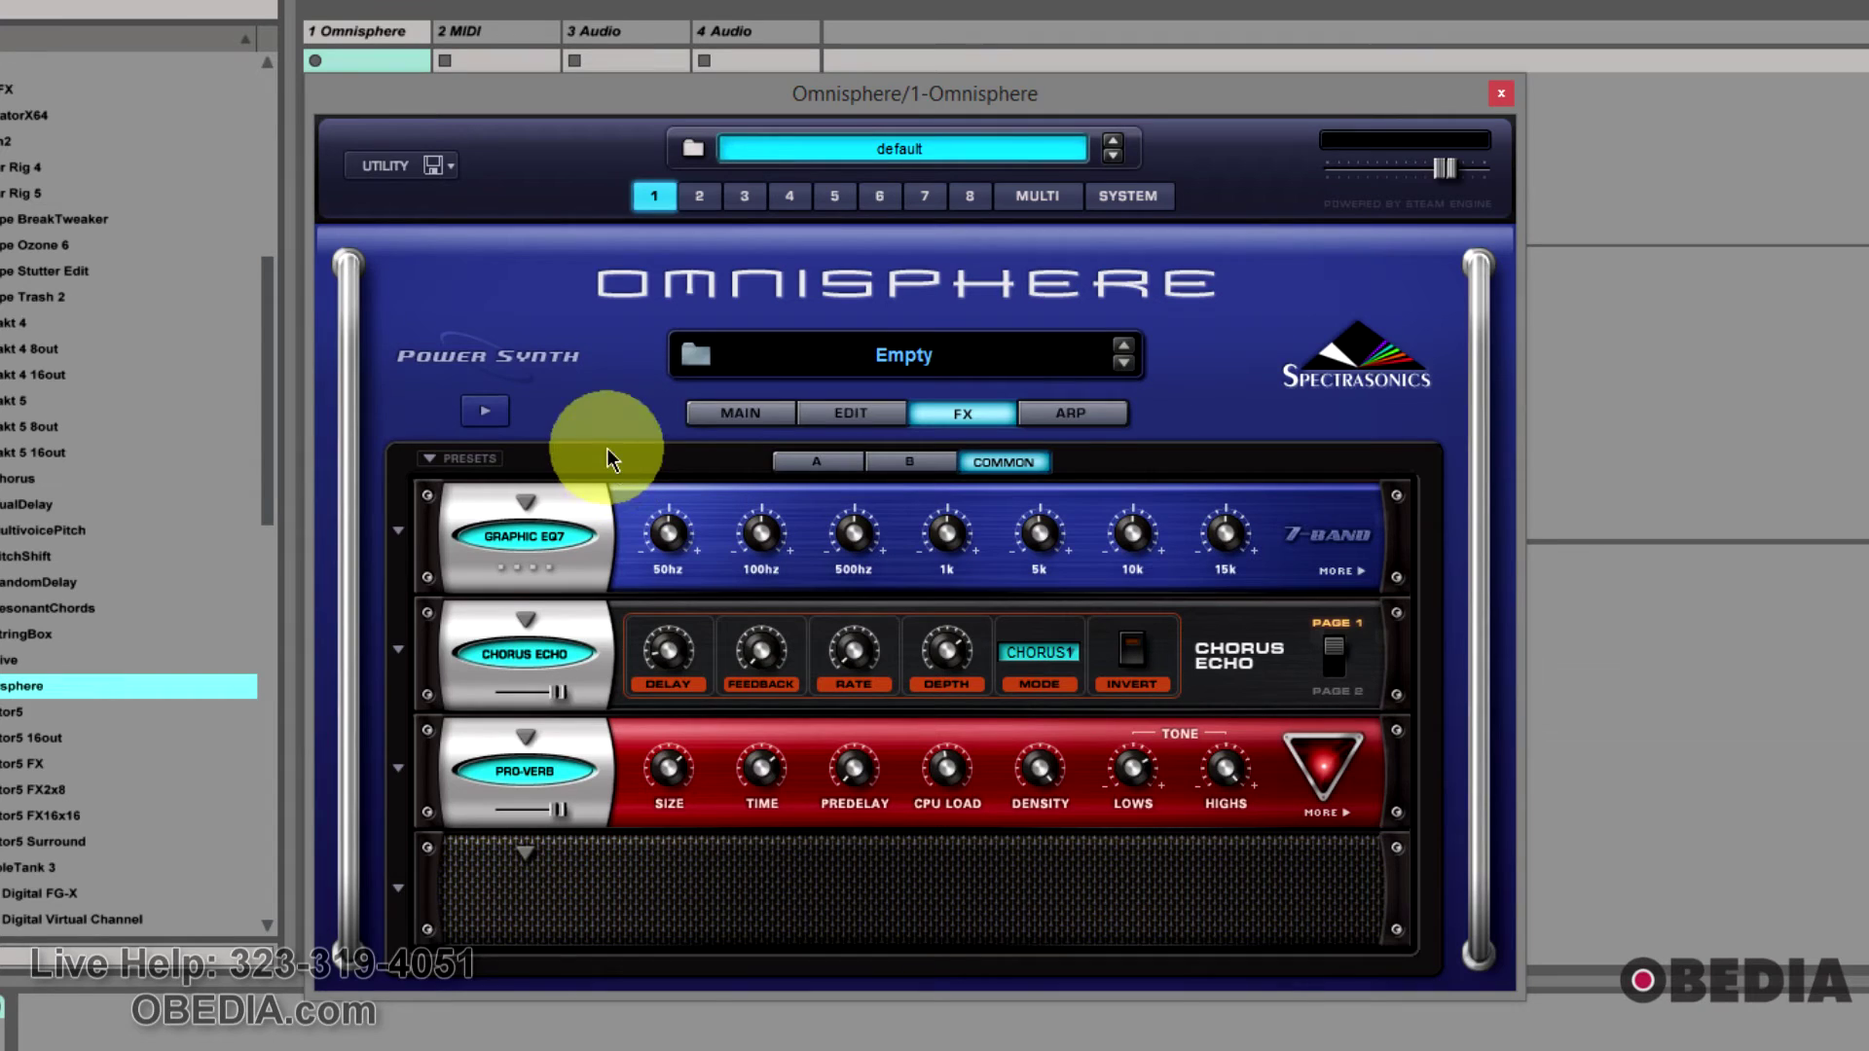
# Step: Turn on the Orb and move its control point around the circle to vary the sound
pyautogui.click(750, 415)
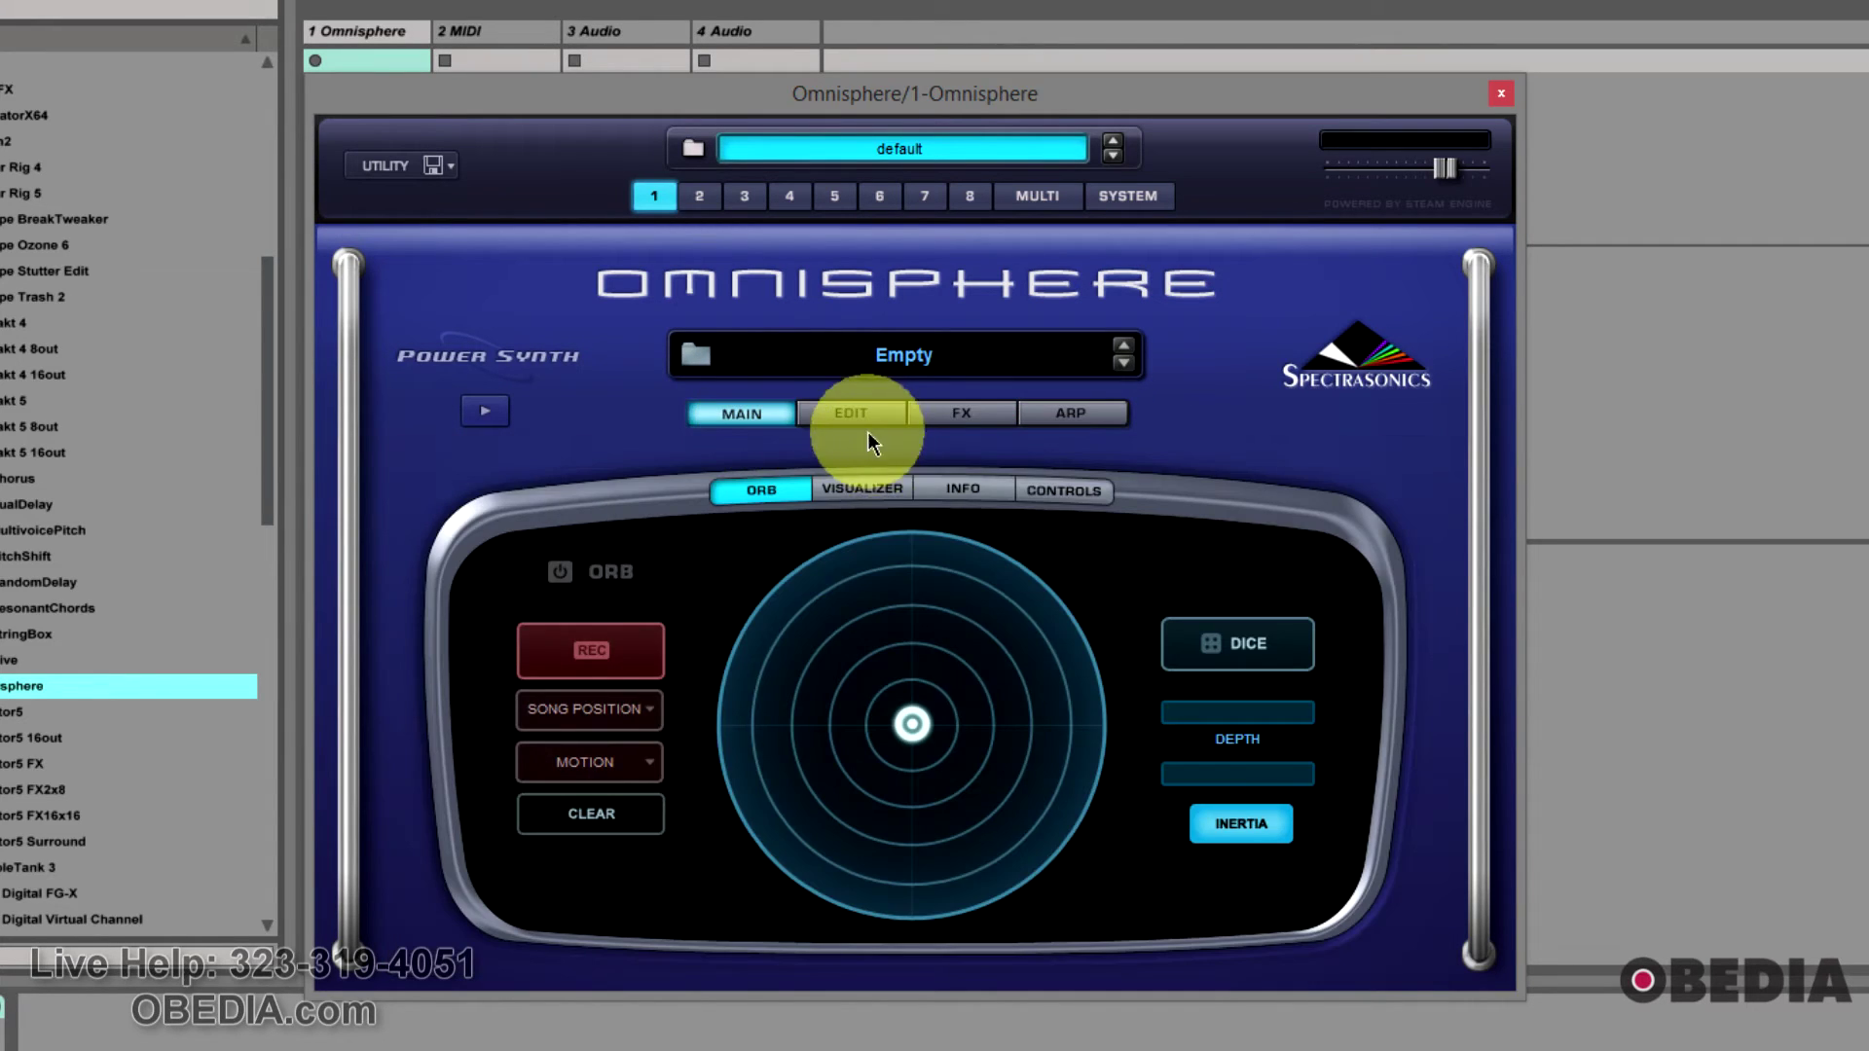
pyautogui.click(857, 416)
pyautogui.click(758, 414)
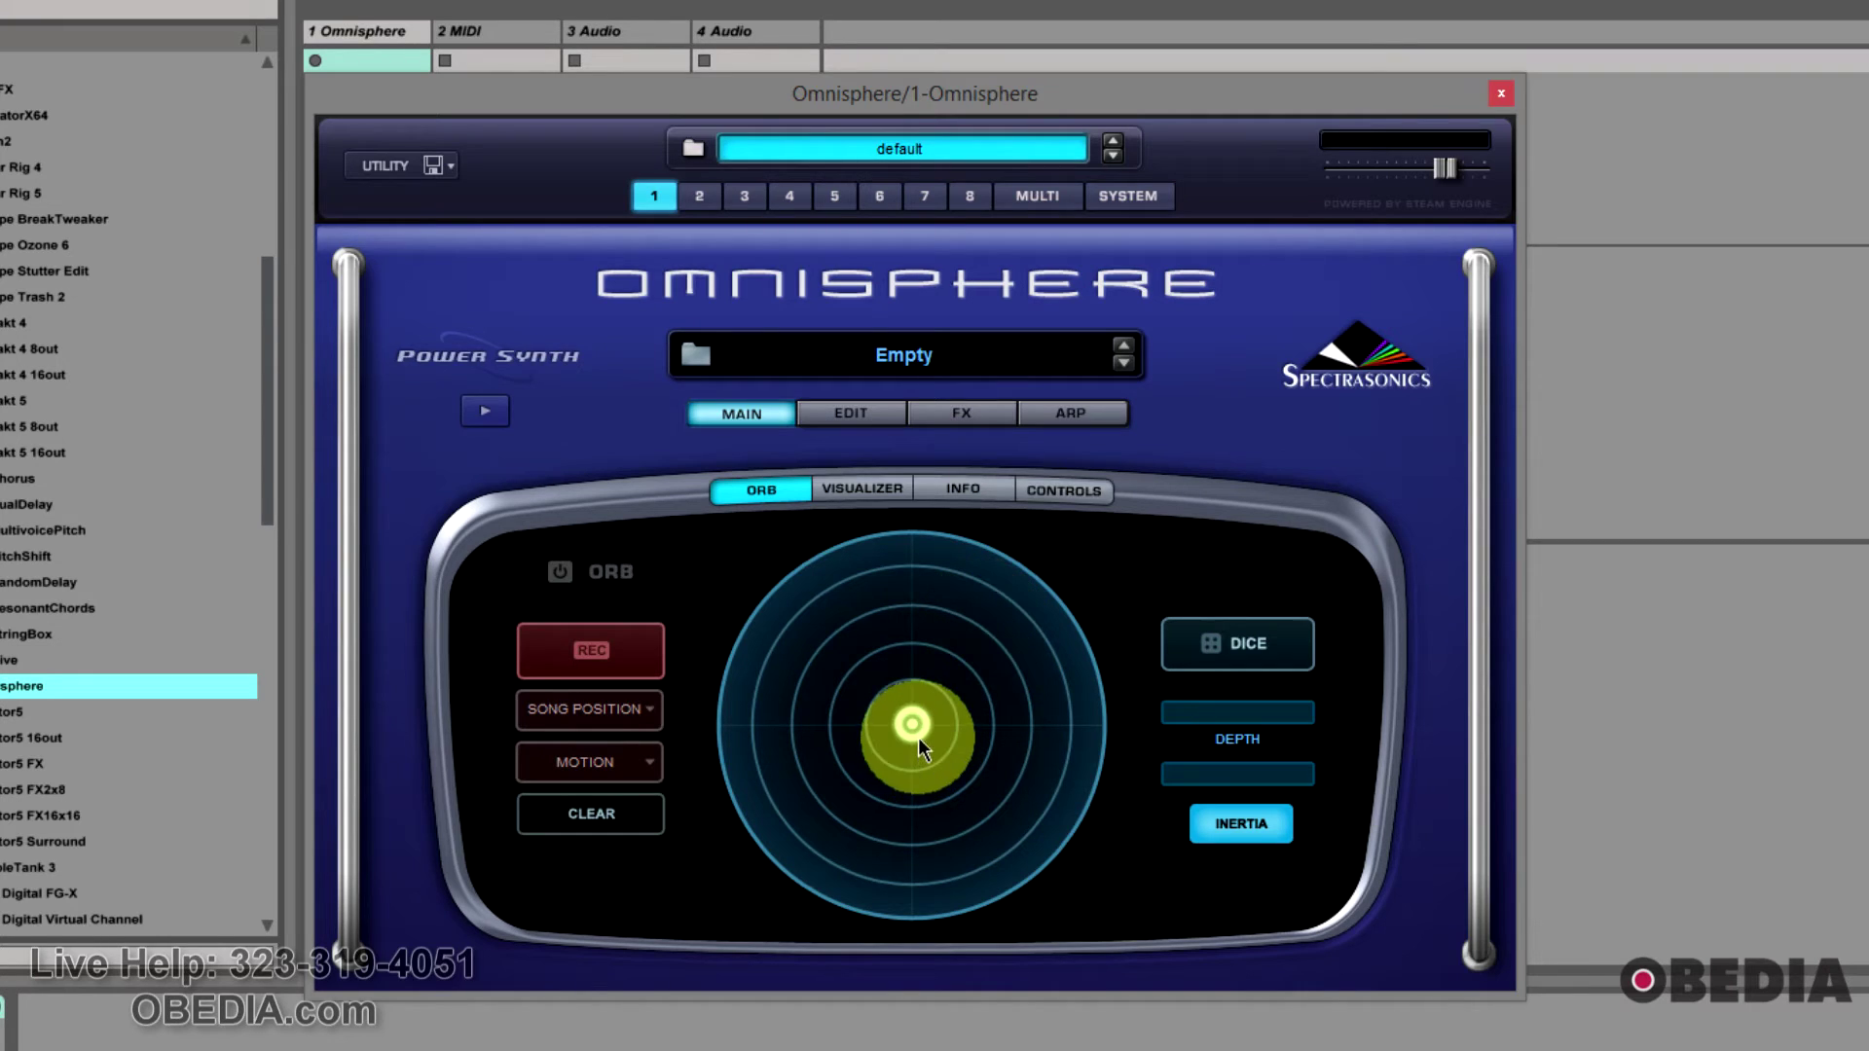
pyautogui.click(553, 575)
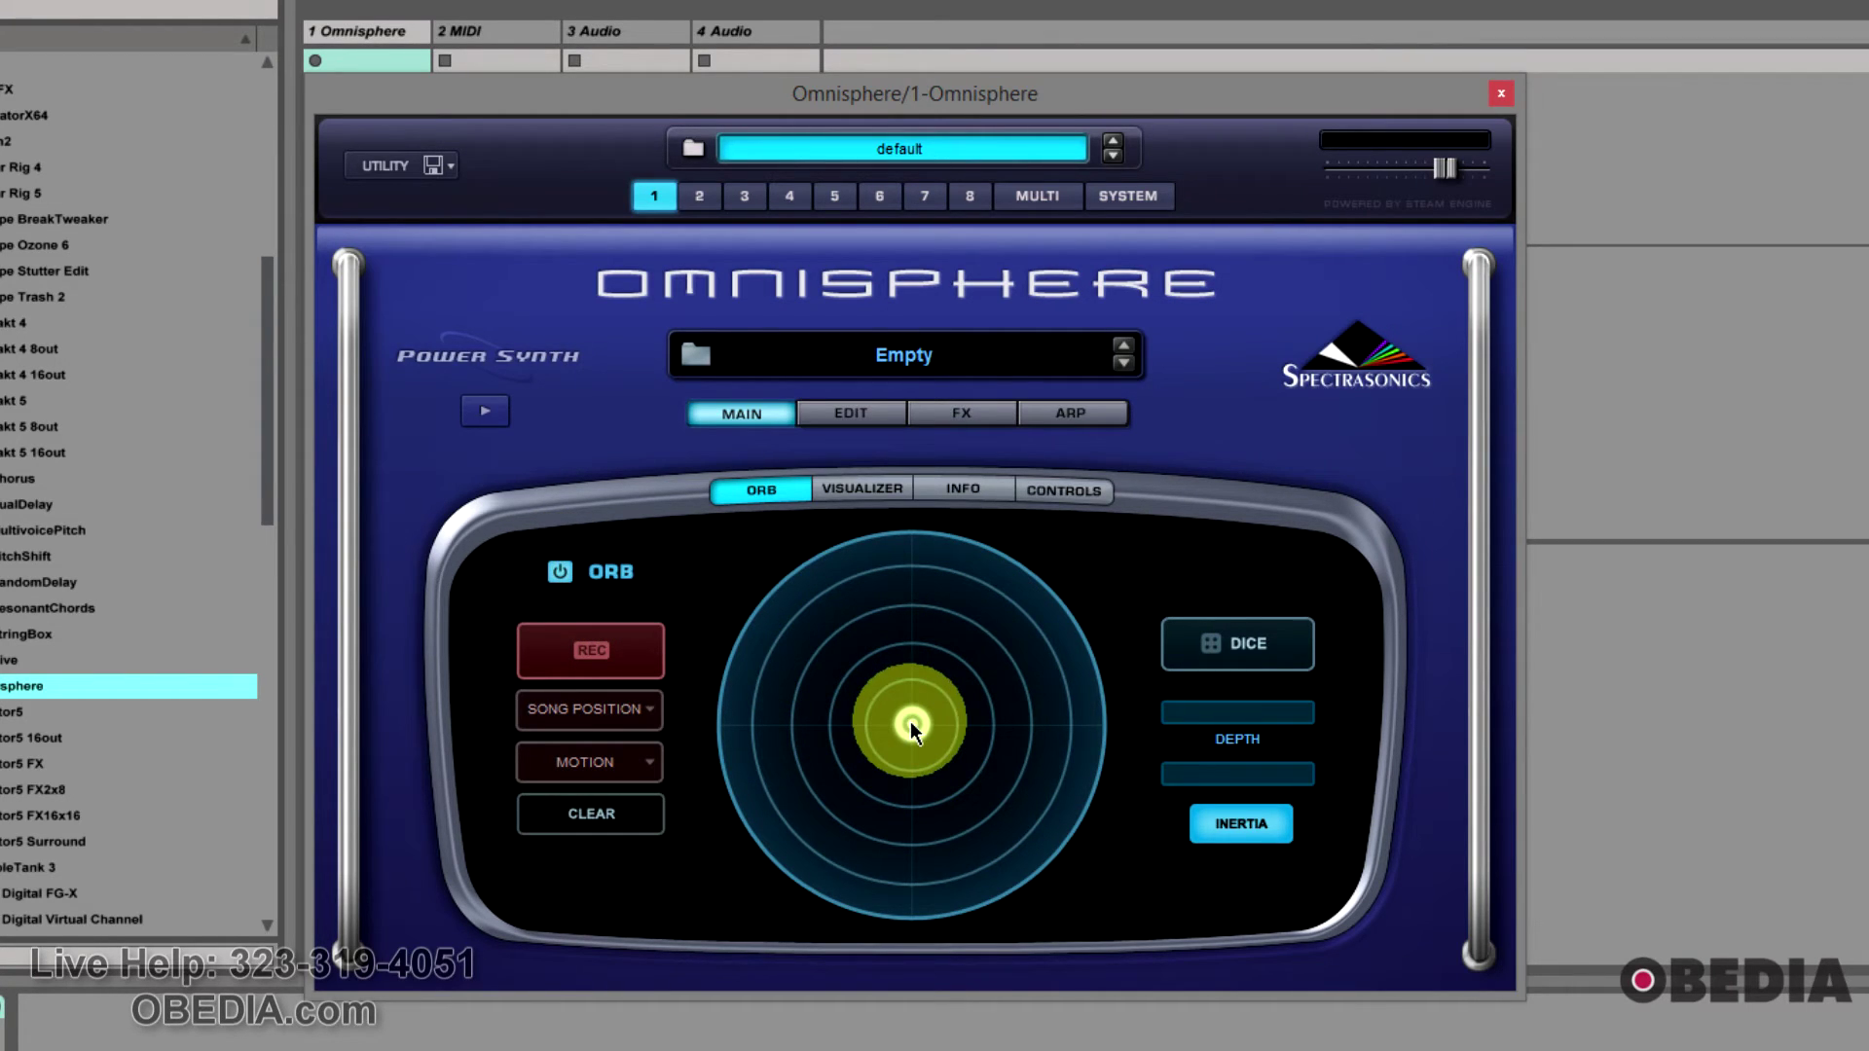
pyautogui.moveTo(909, 723)
pyautogui.mouseDown()
pyautogui.moveTo(896, 693)
pyautogui.moveTo(945, 577)
pyautogui.moveTo(1085, 633)
pyautogui.moveTo(1126, 774)
pyautogui.moveTo(1095, 911)
pyautogui.moveTo(880, 965)
pyautogui.moveTo(730, 793)
pyautogui.moveTo(871, 703)
pyautogui.mouseUp()
pyautogui.moveTo(965, 596); pyautogui.dragTo(921, 703)
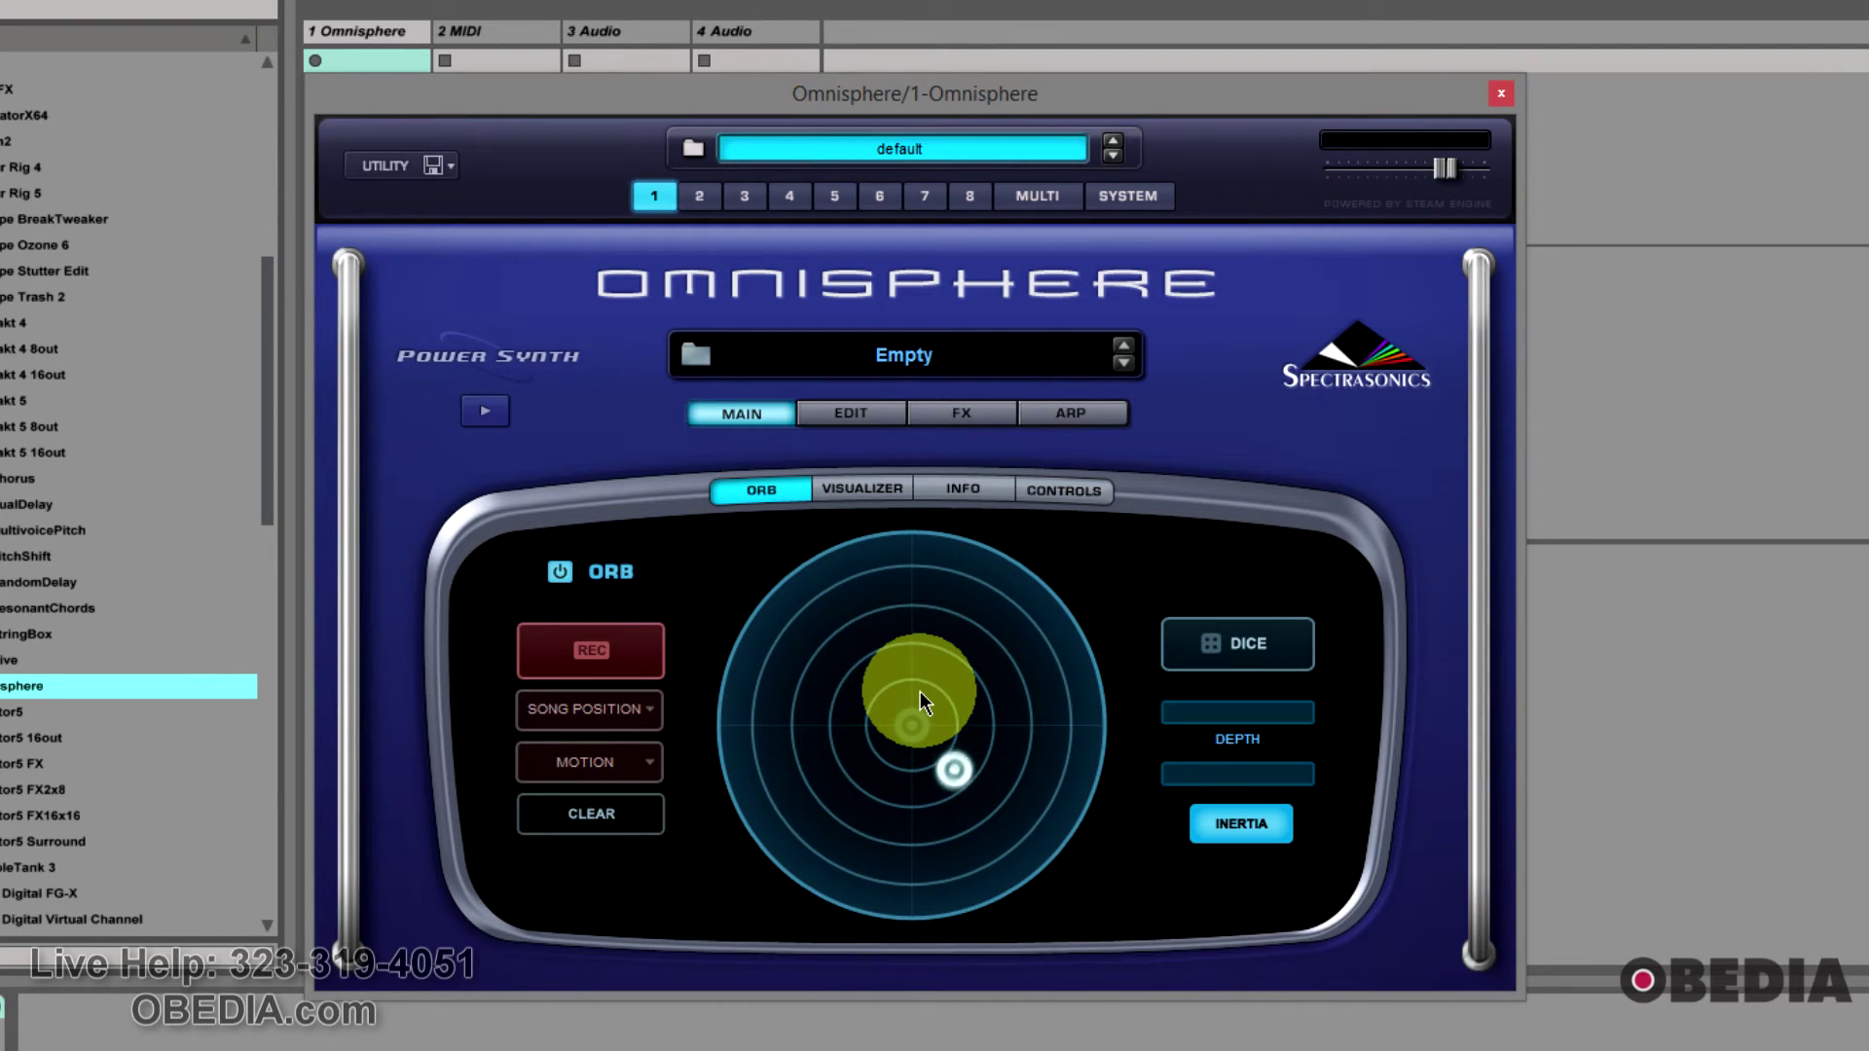
# Step: Examine Layer B's modulation routing in the Mod Matrix Zoom view, then return to the edit page
pyautogui.click(854, 412)
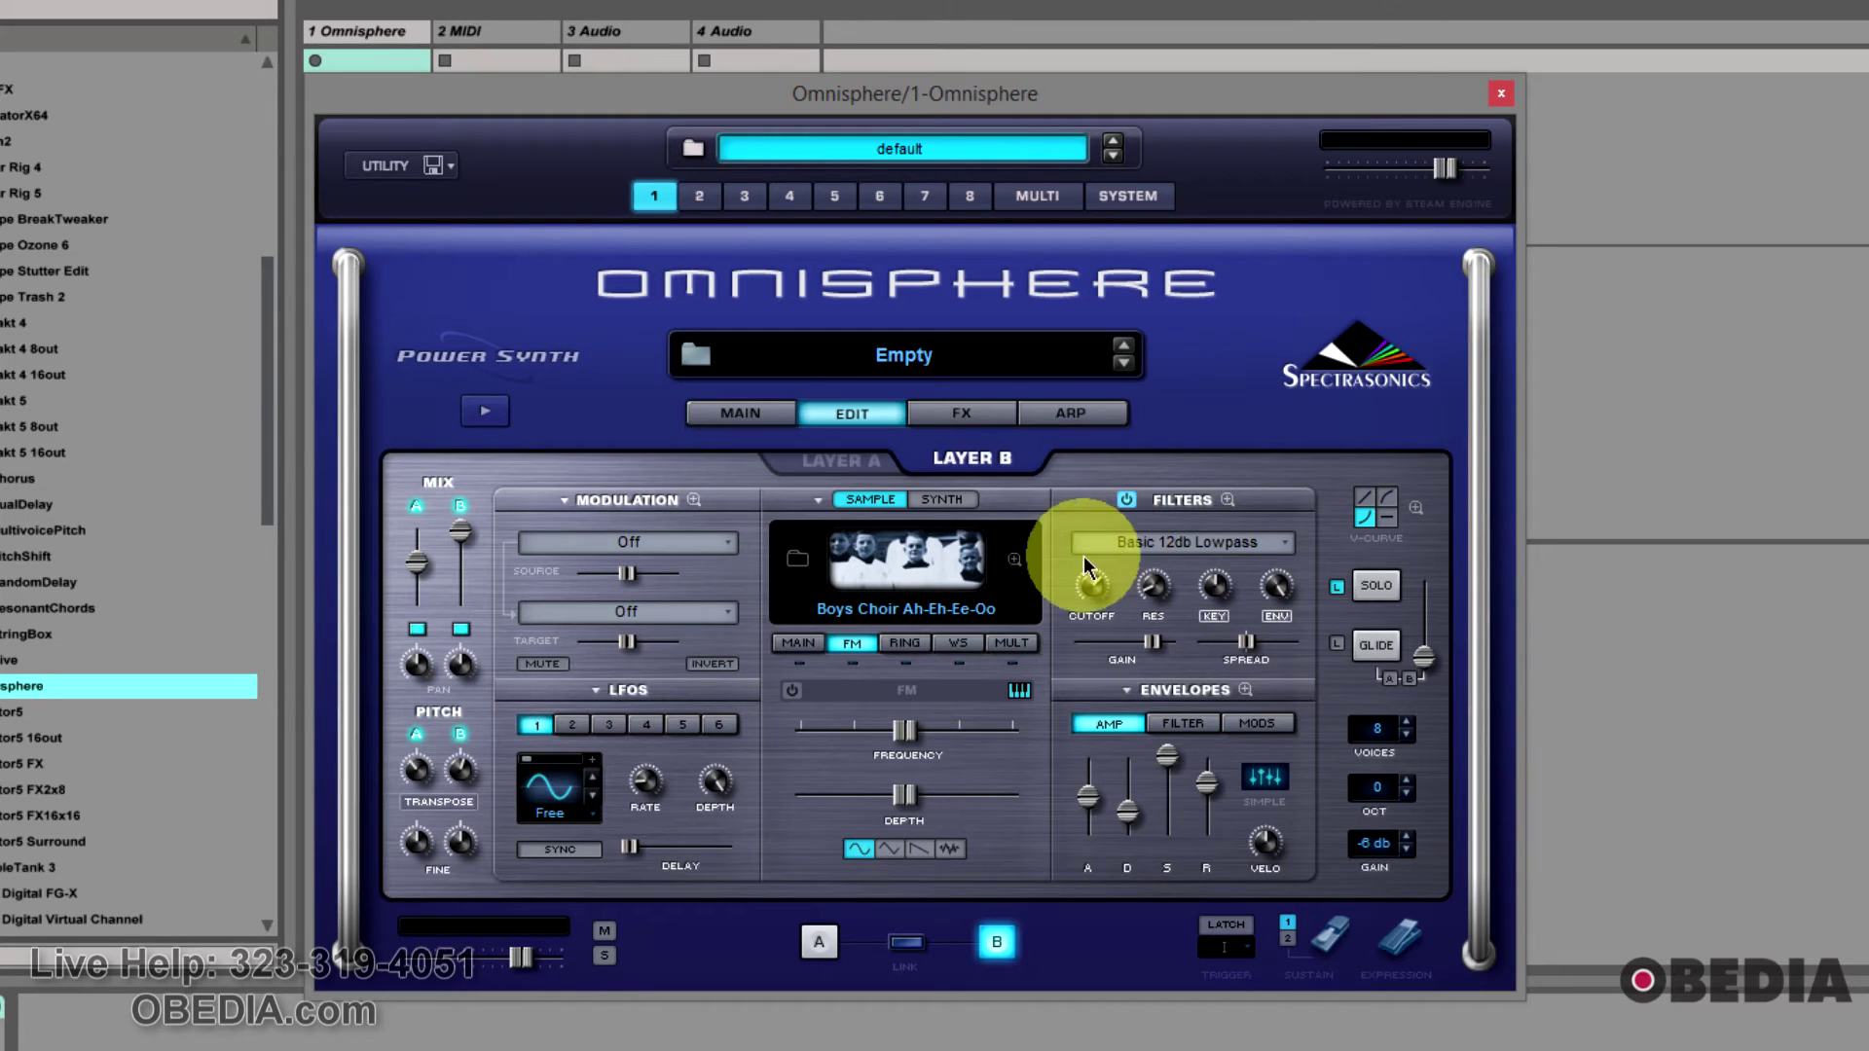
pyautogui.click(693, 500)
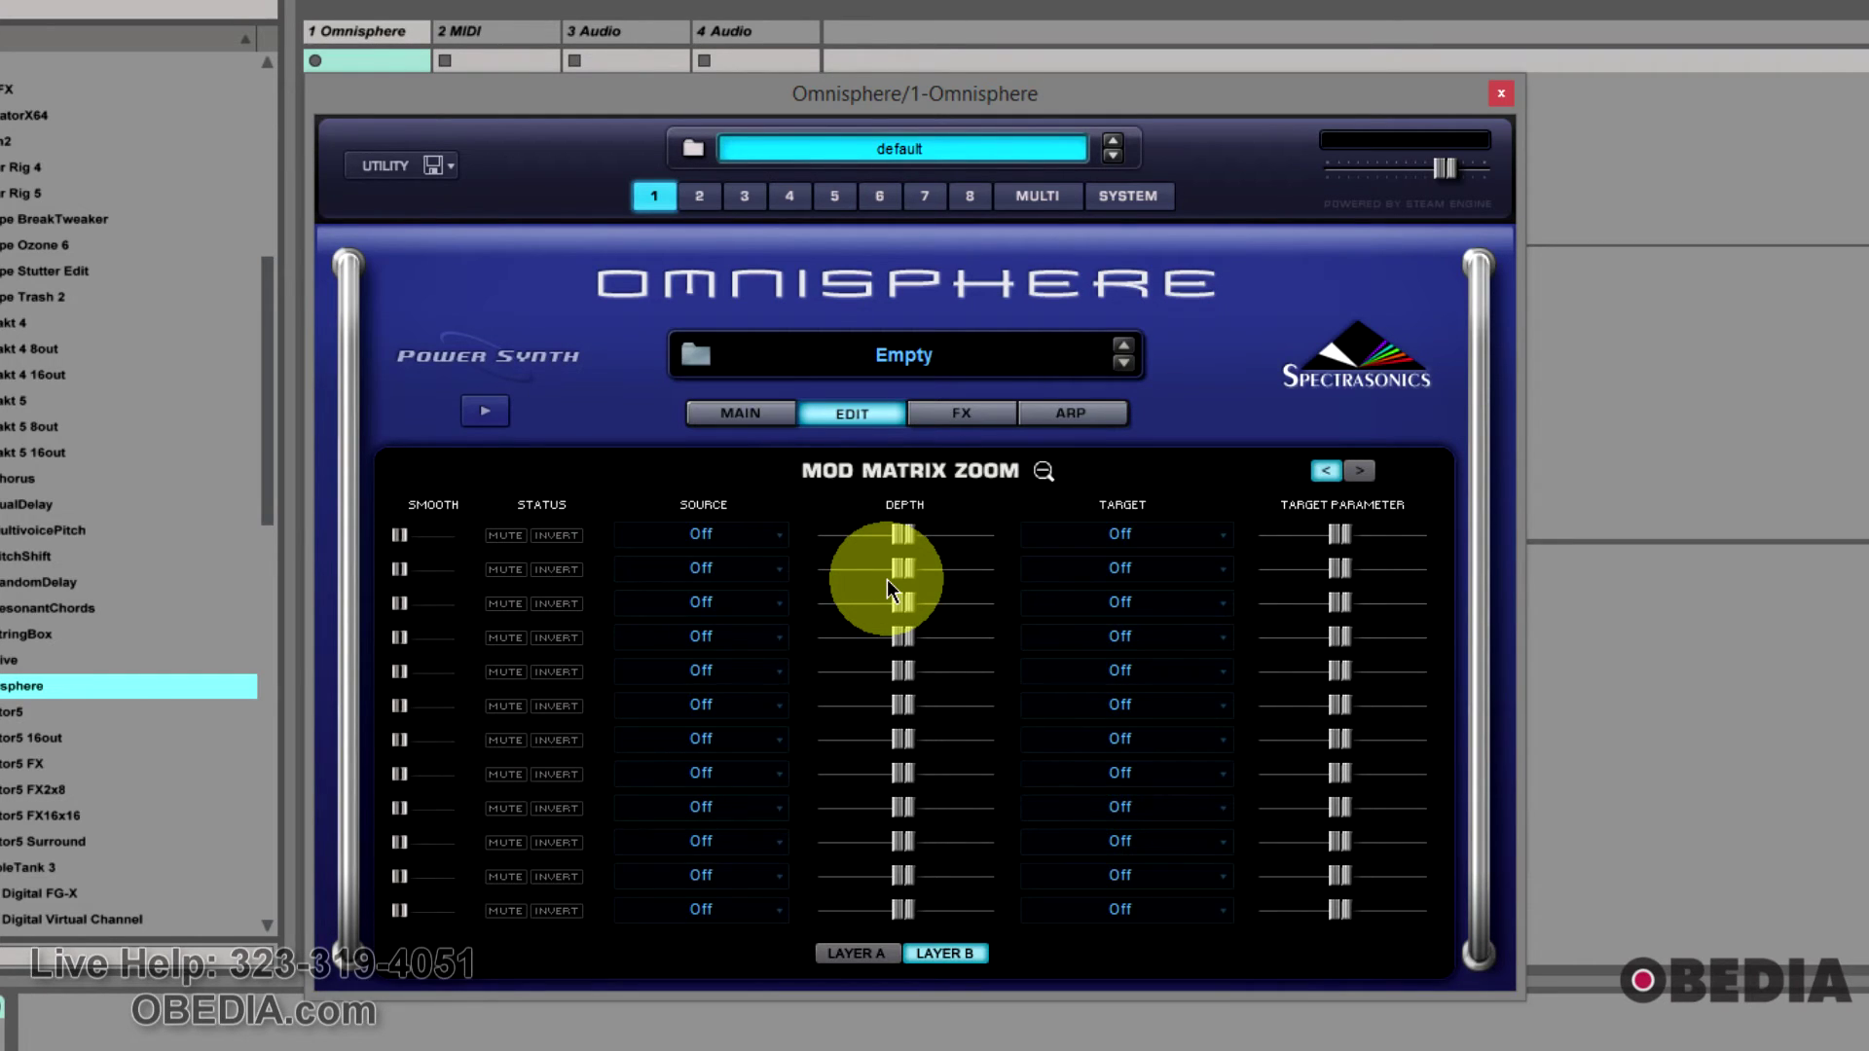
pyautogui.click(1041, 472)
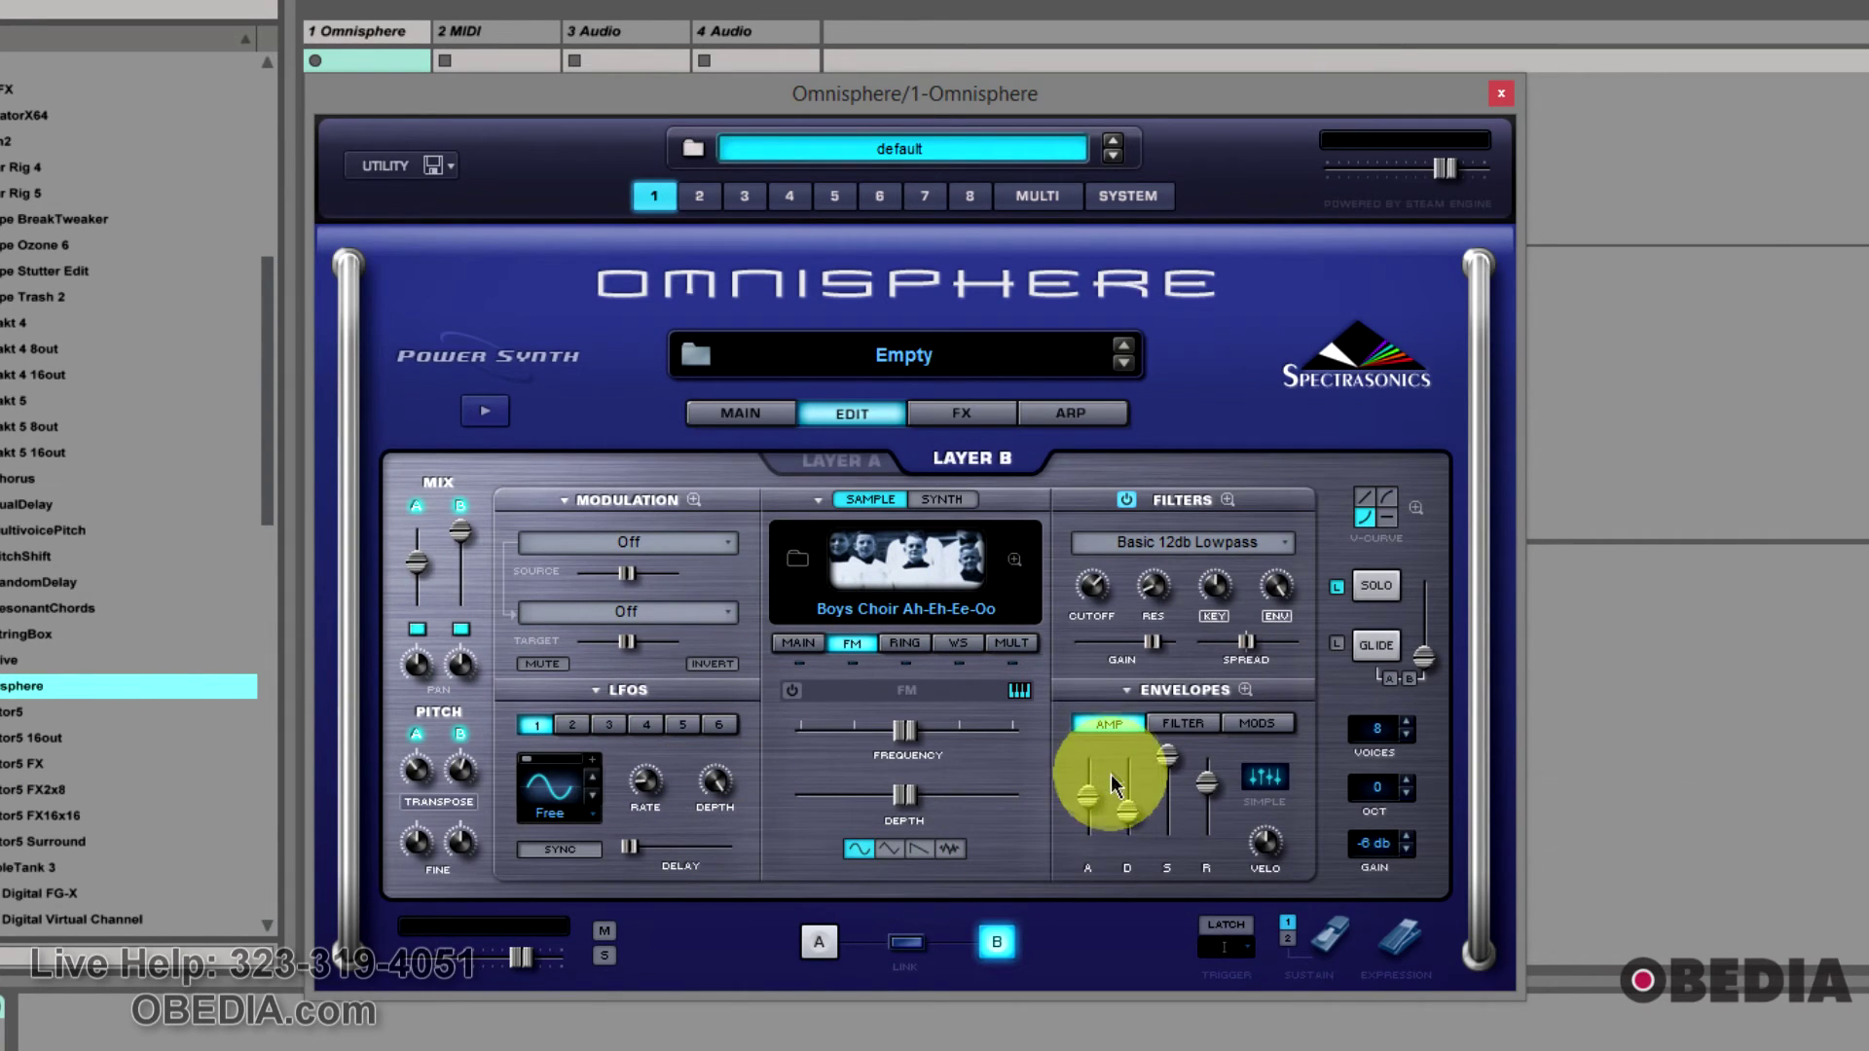
# Step: Examine the patch's velocity curve in the zoomed view, then return to Layer A's edit page
pyautogui.click(1416, 507)
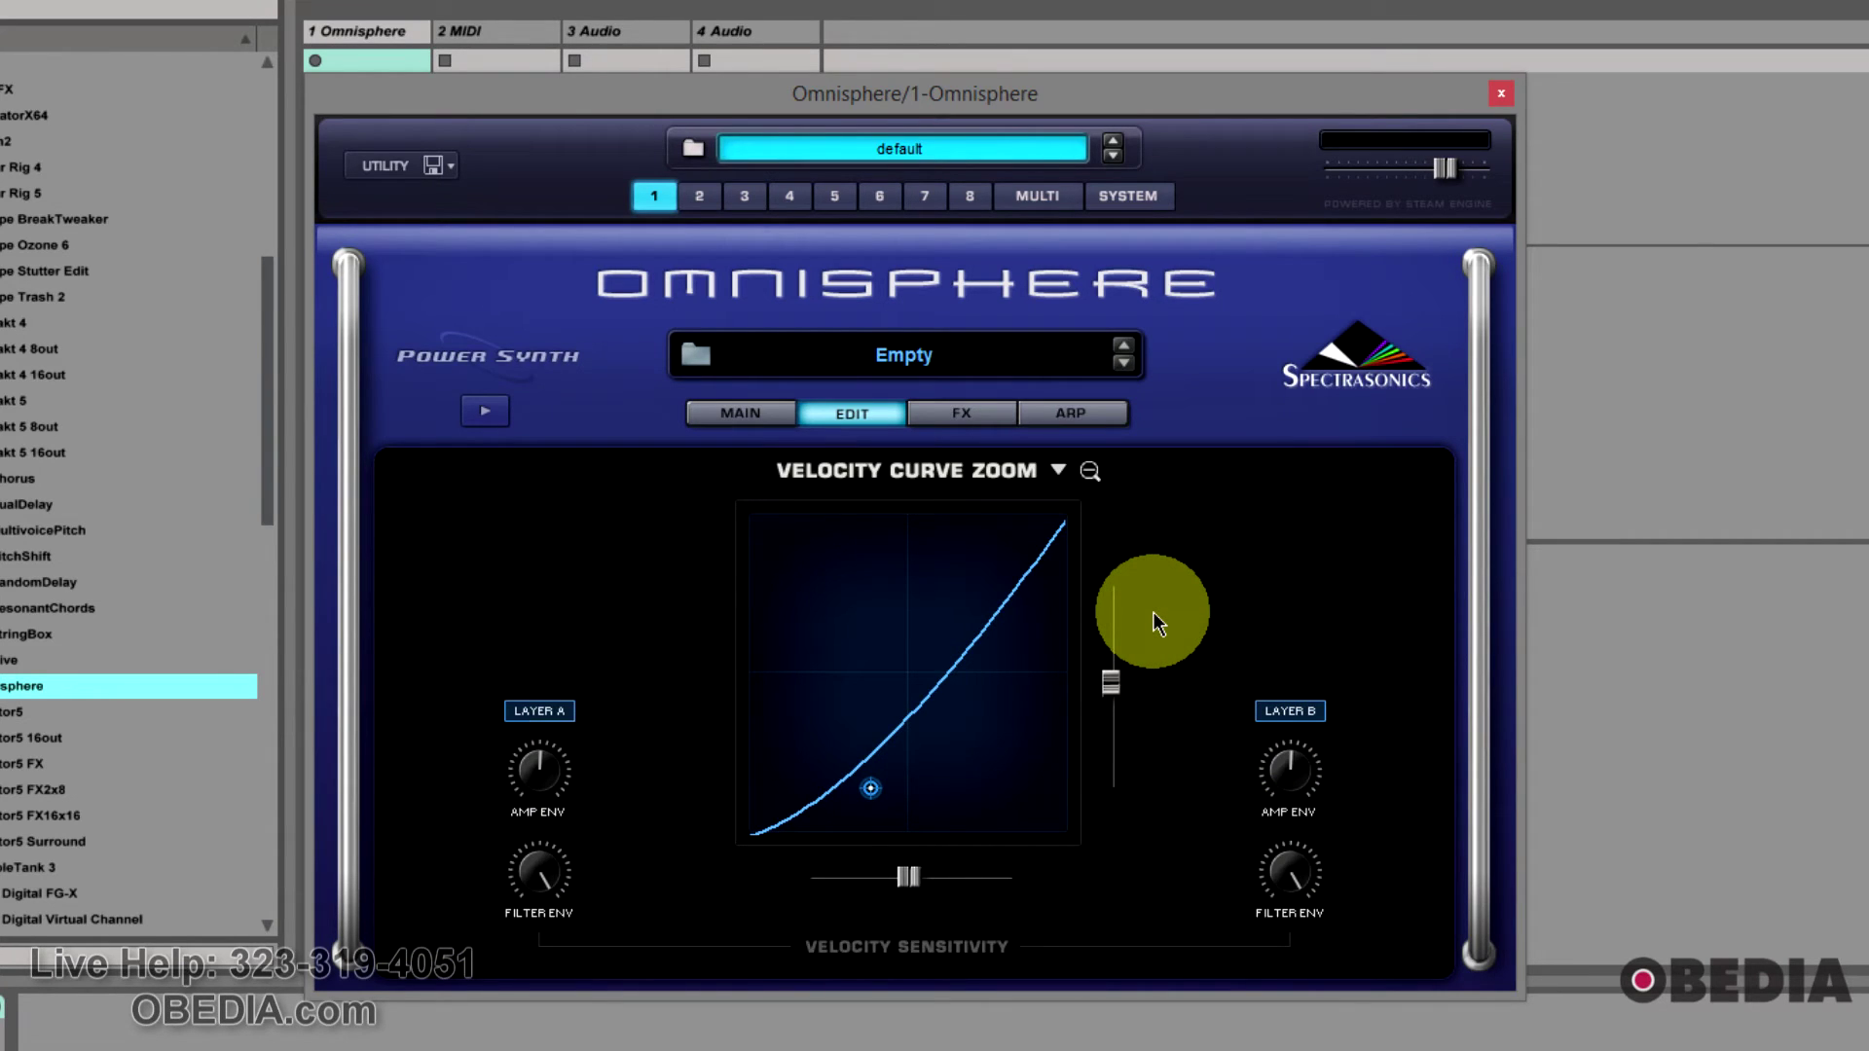
pyautogui.click(1091, 471)
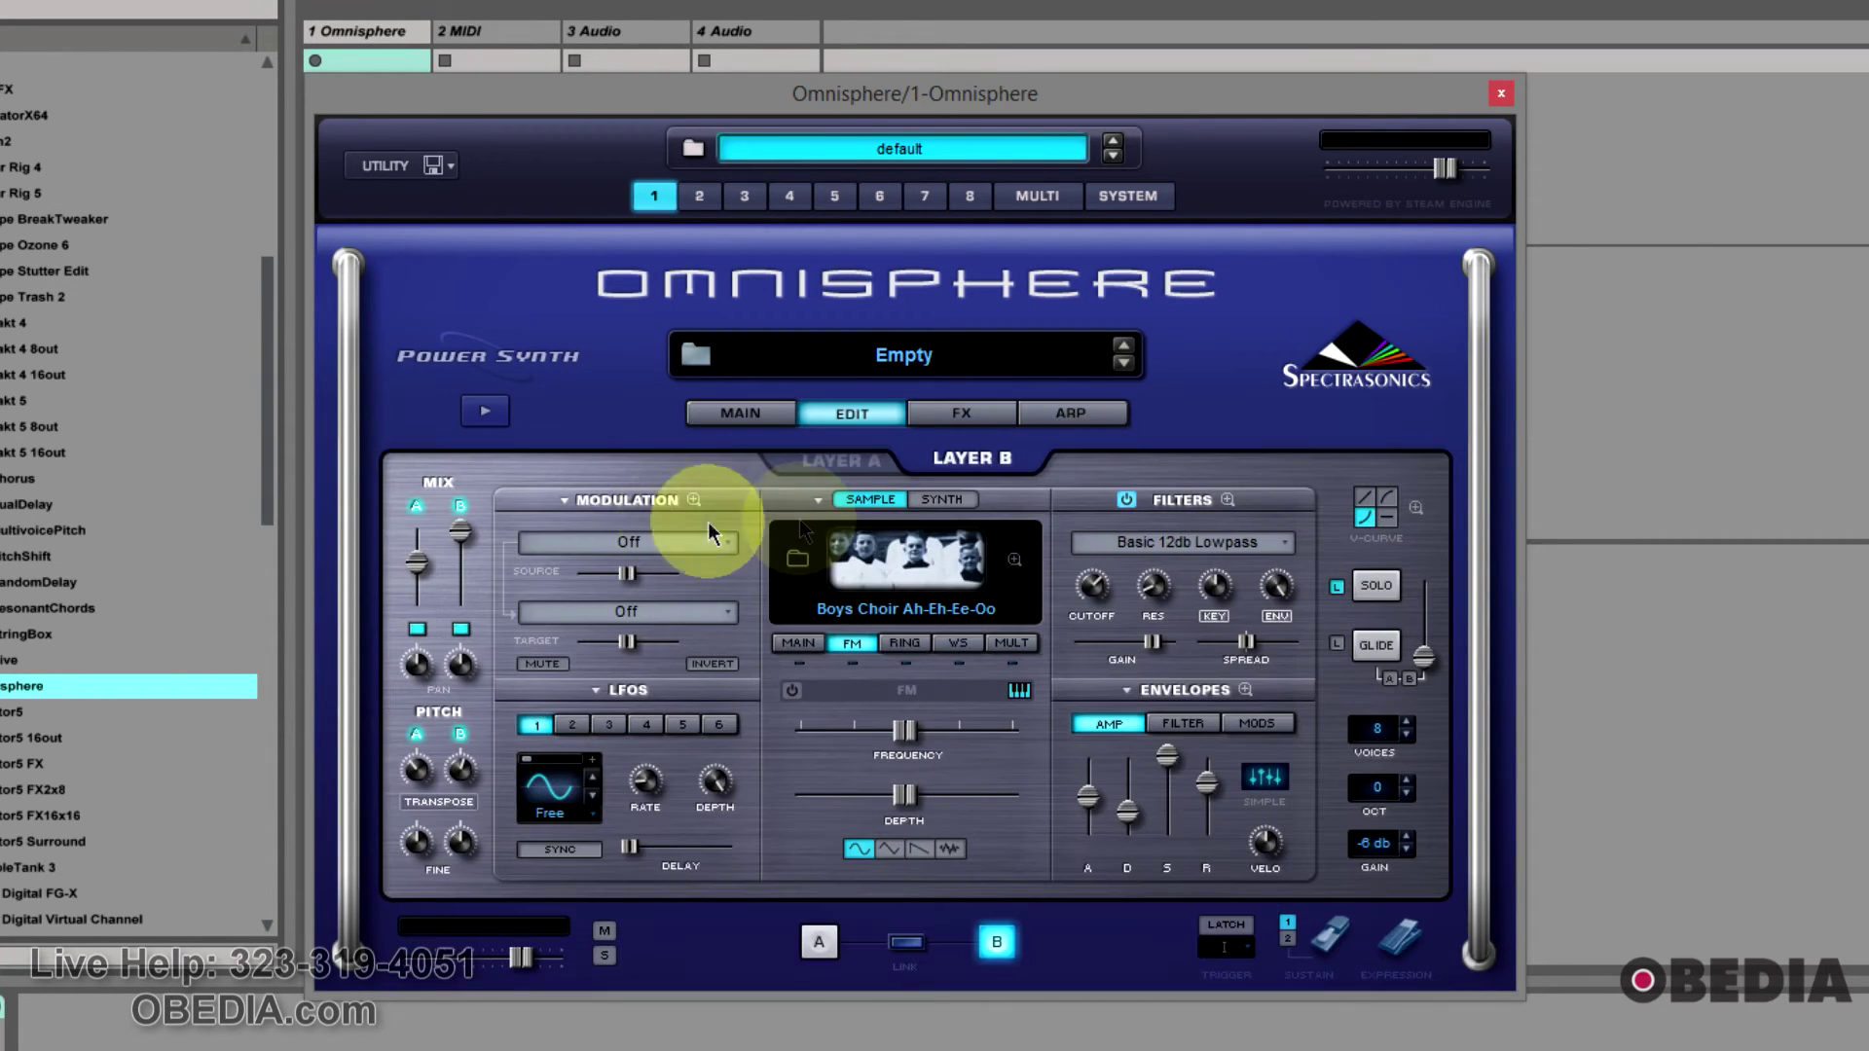
pyautogui.click(844, 471)
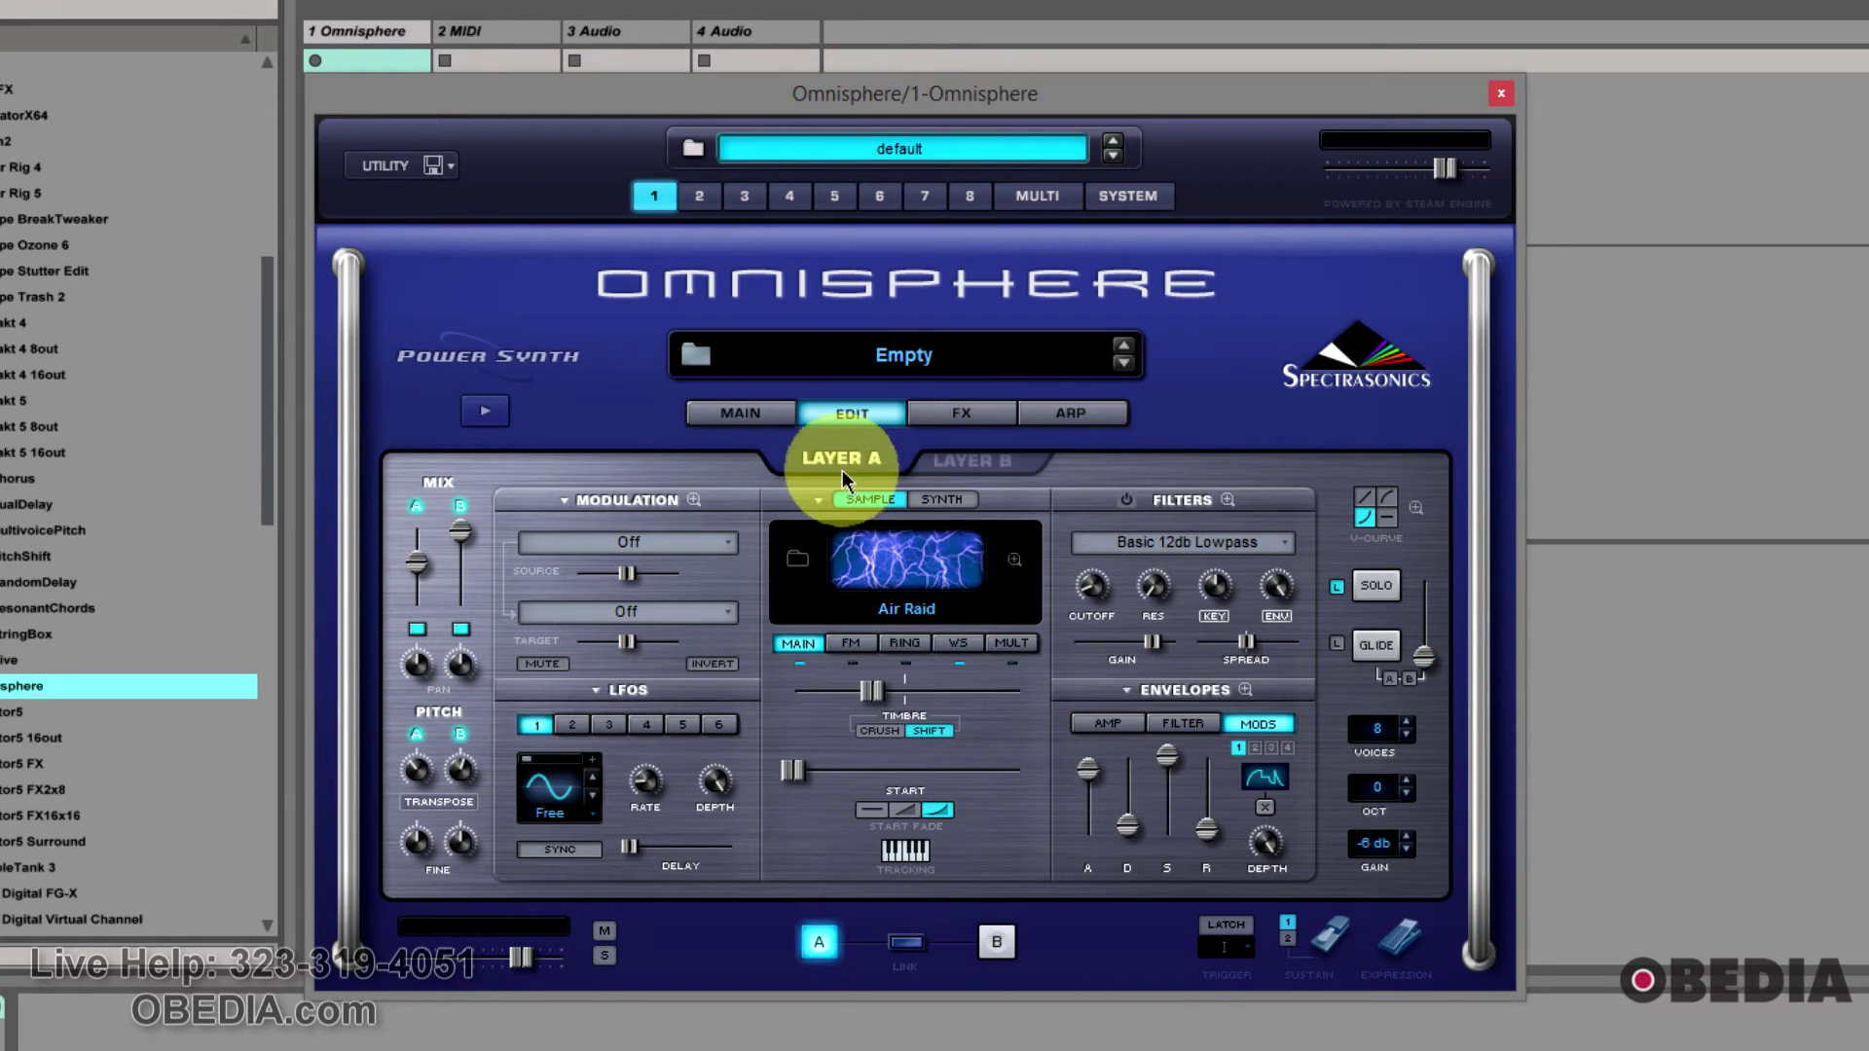
# Step: Start saving the patch and create a new category folder named "user patches" in the User directory
pyautogui.click(435, 167)
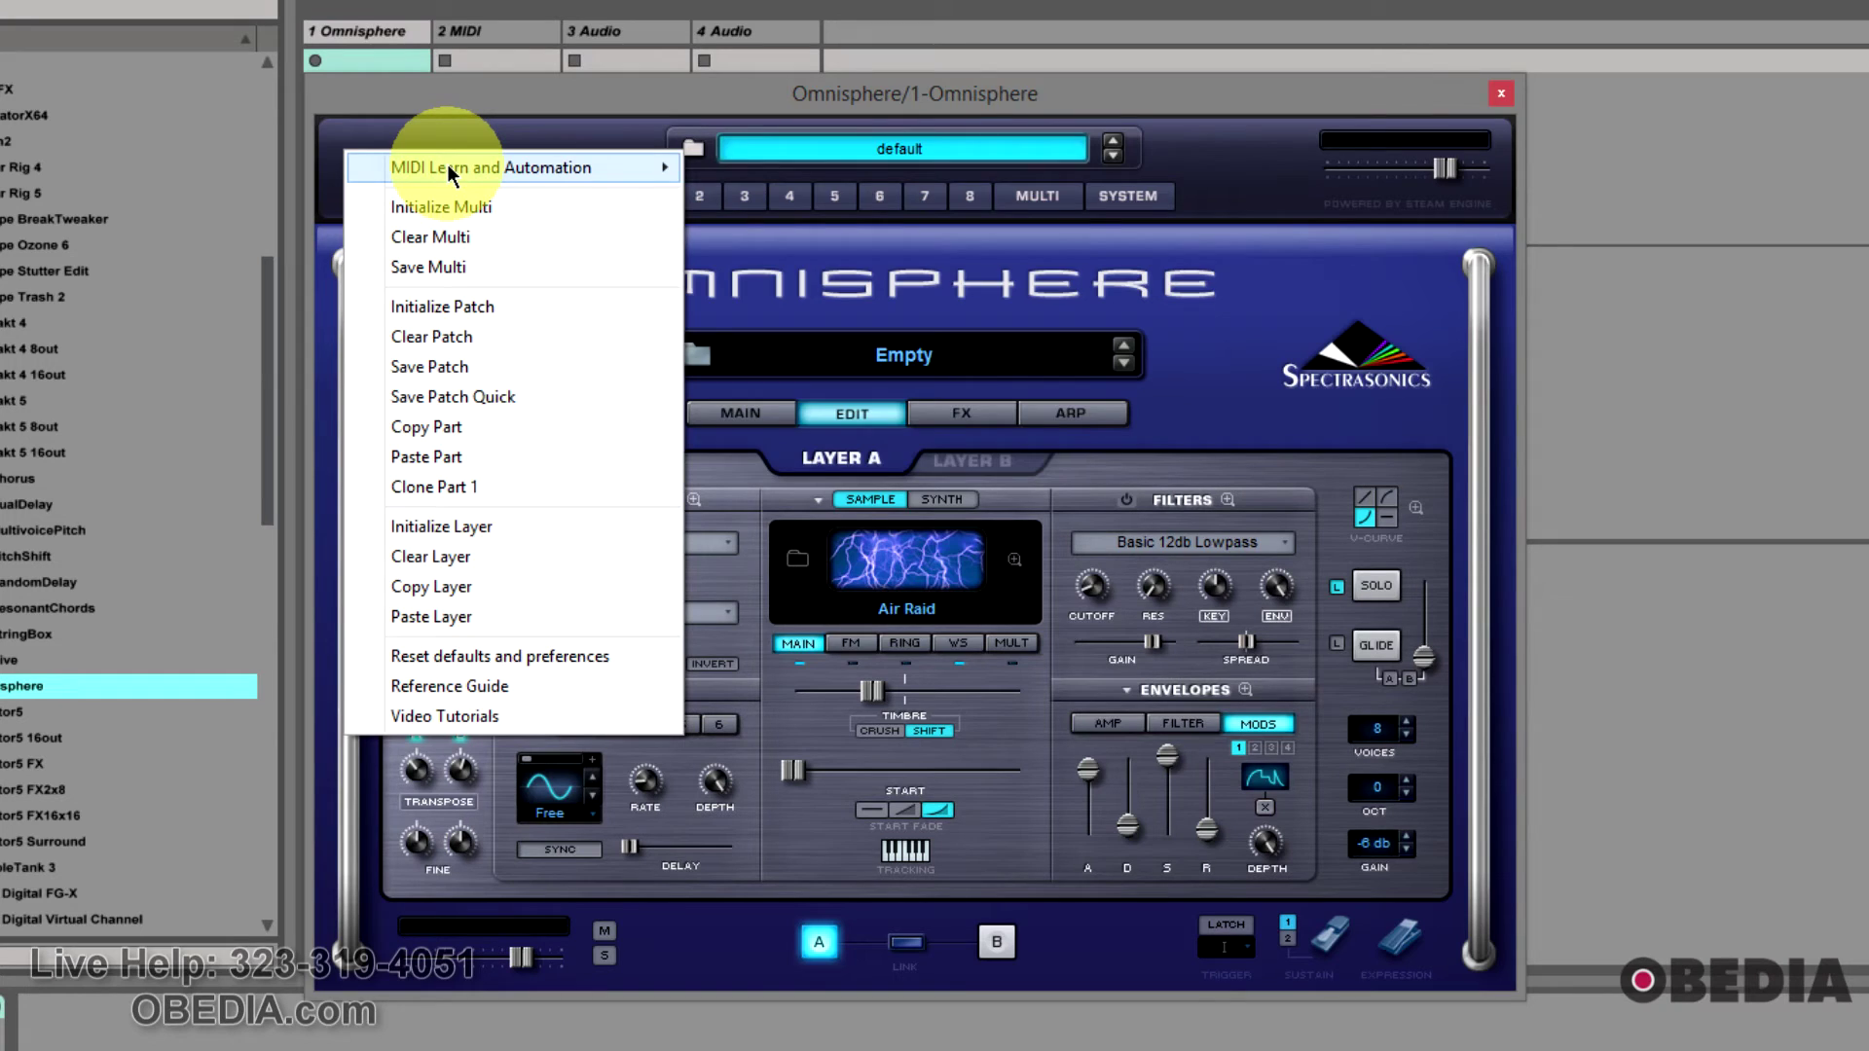
pyautogui.moveTo(449, 171)
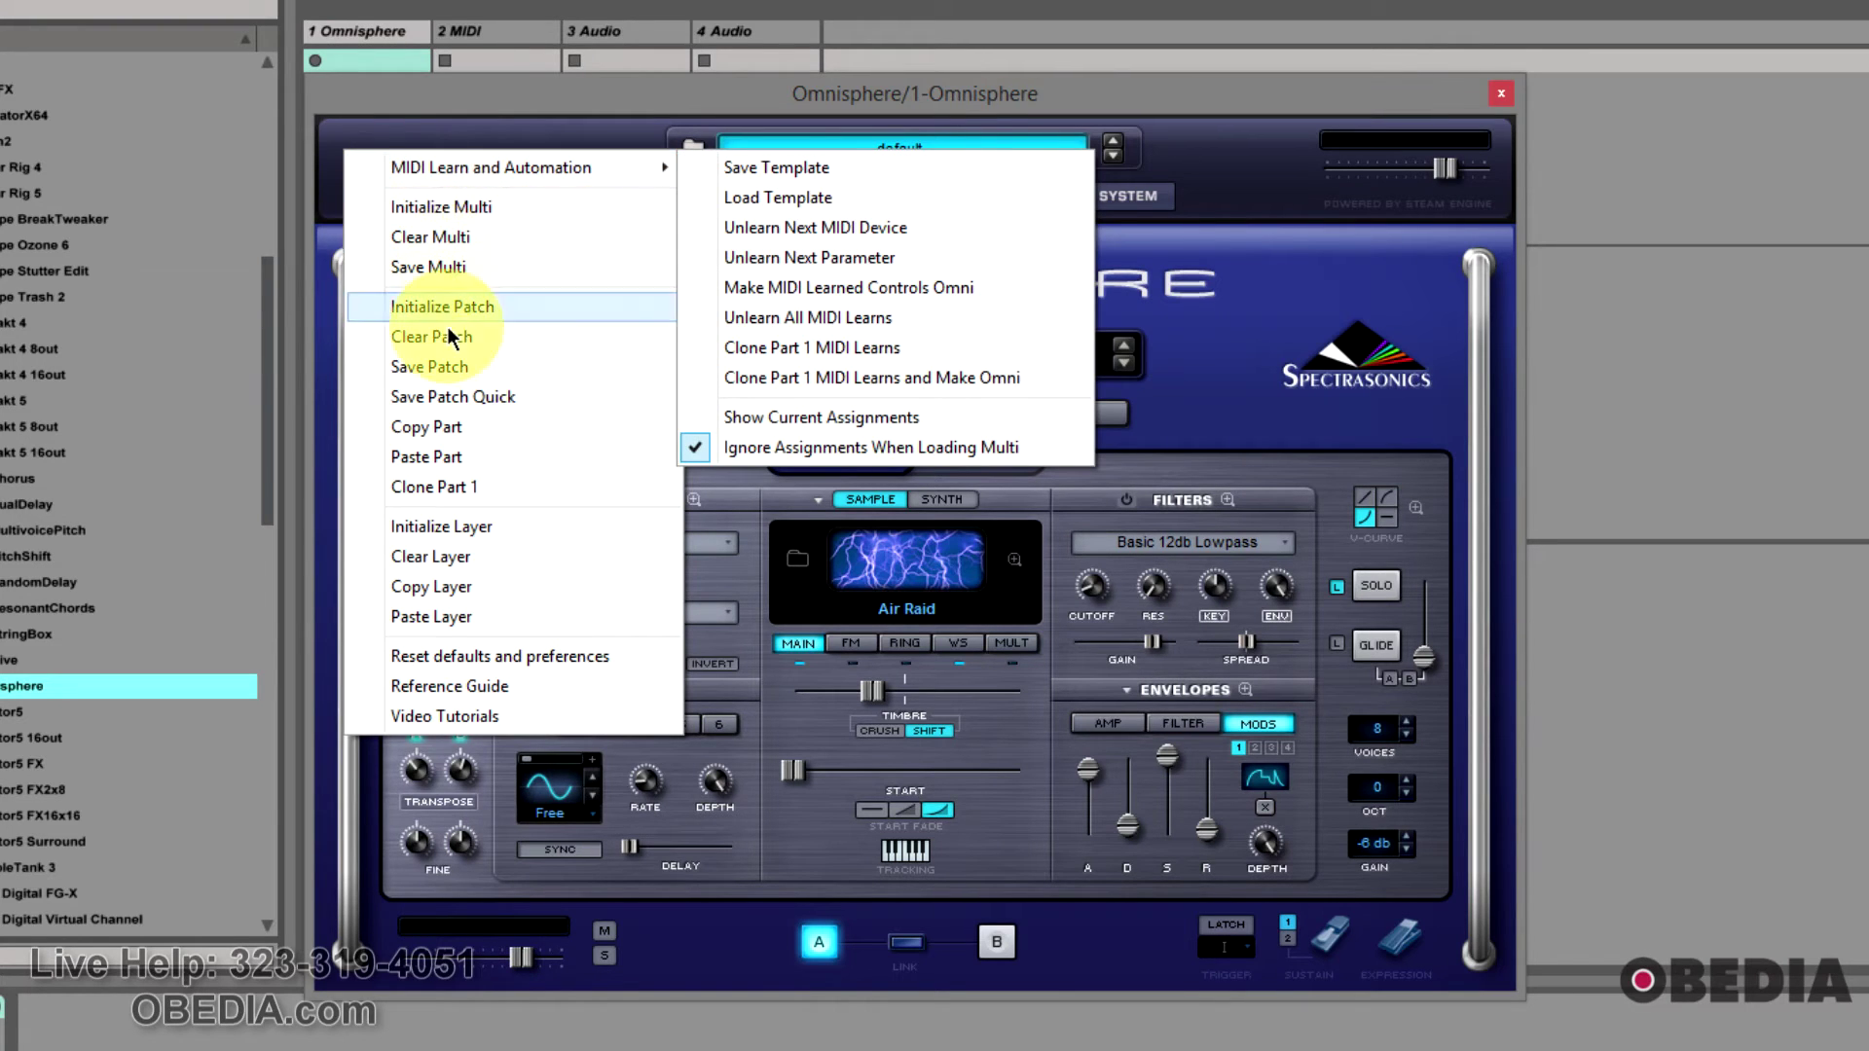
pyautogui.click(454, 368)
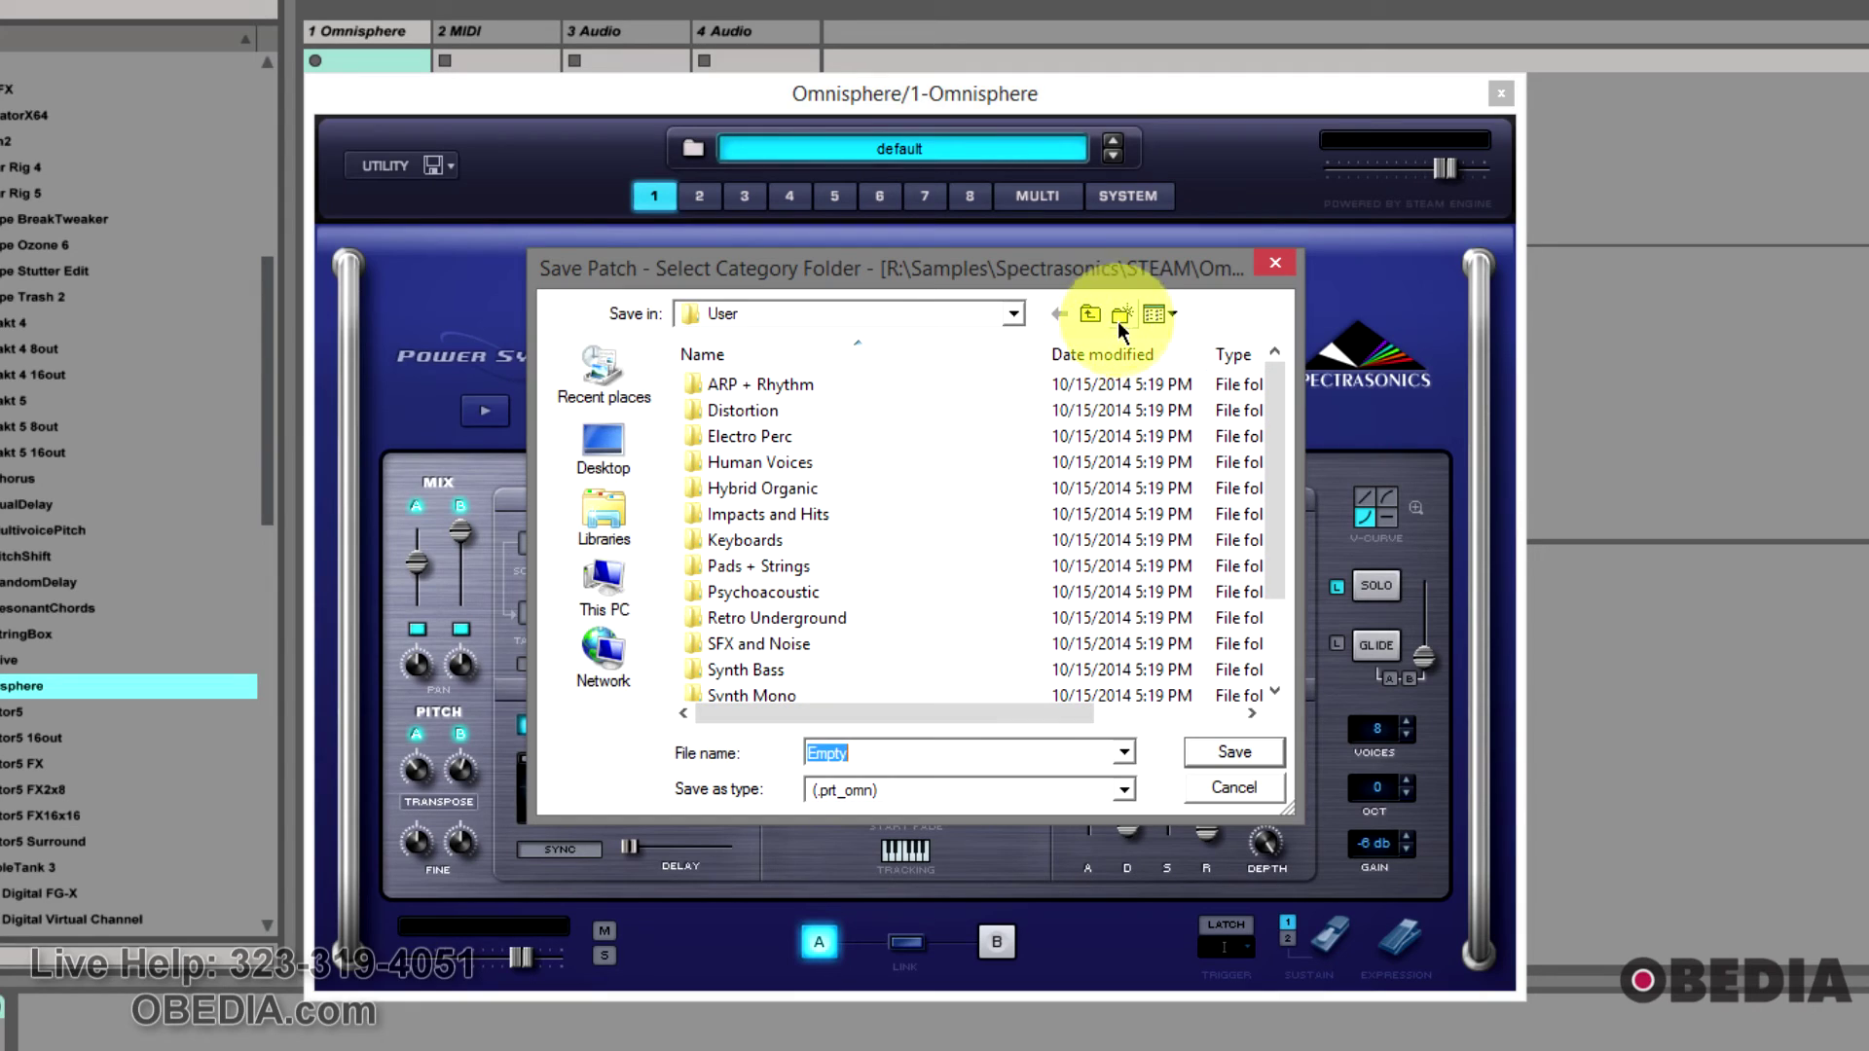
pyautogui.click(968, 569)
pyautogui.scroll(-2, 967, 569)
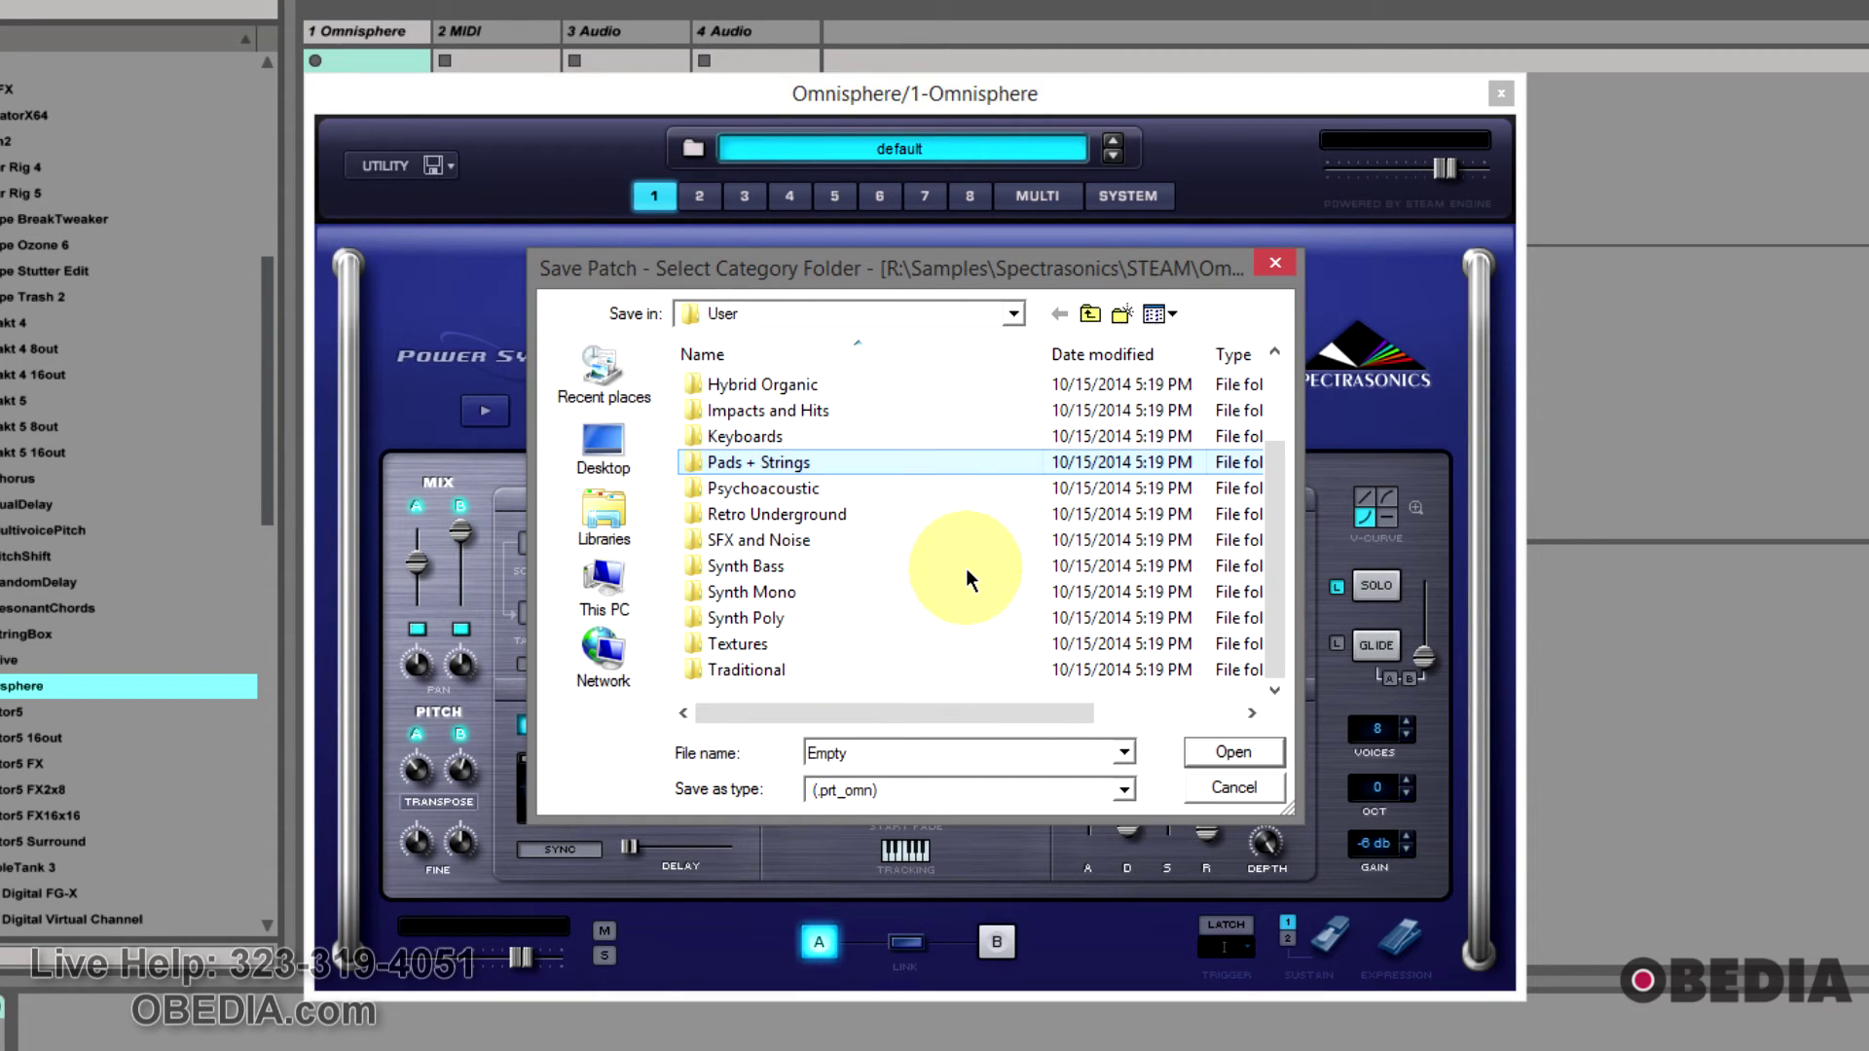
pyautogui.click(1119, 311)
pyautogui.write('user patches')
pyautogui.press('Return')
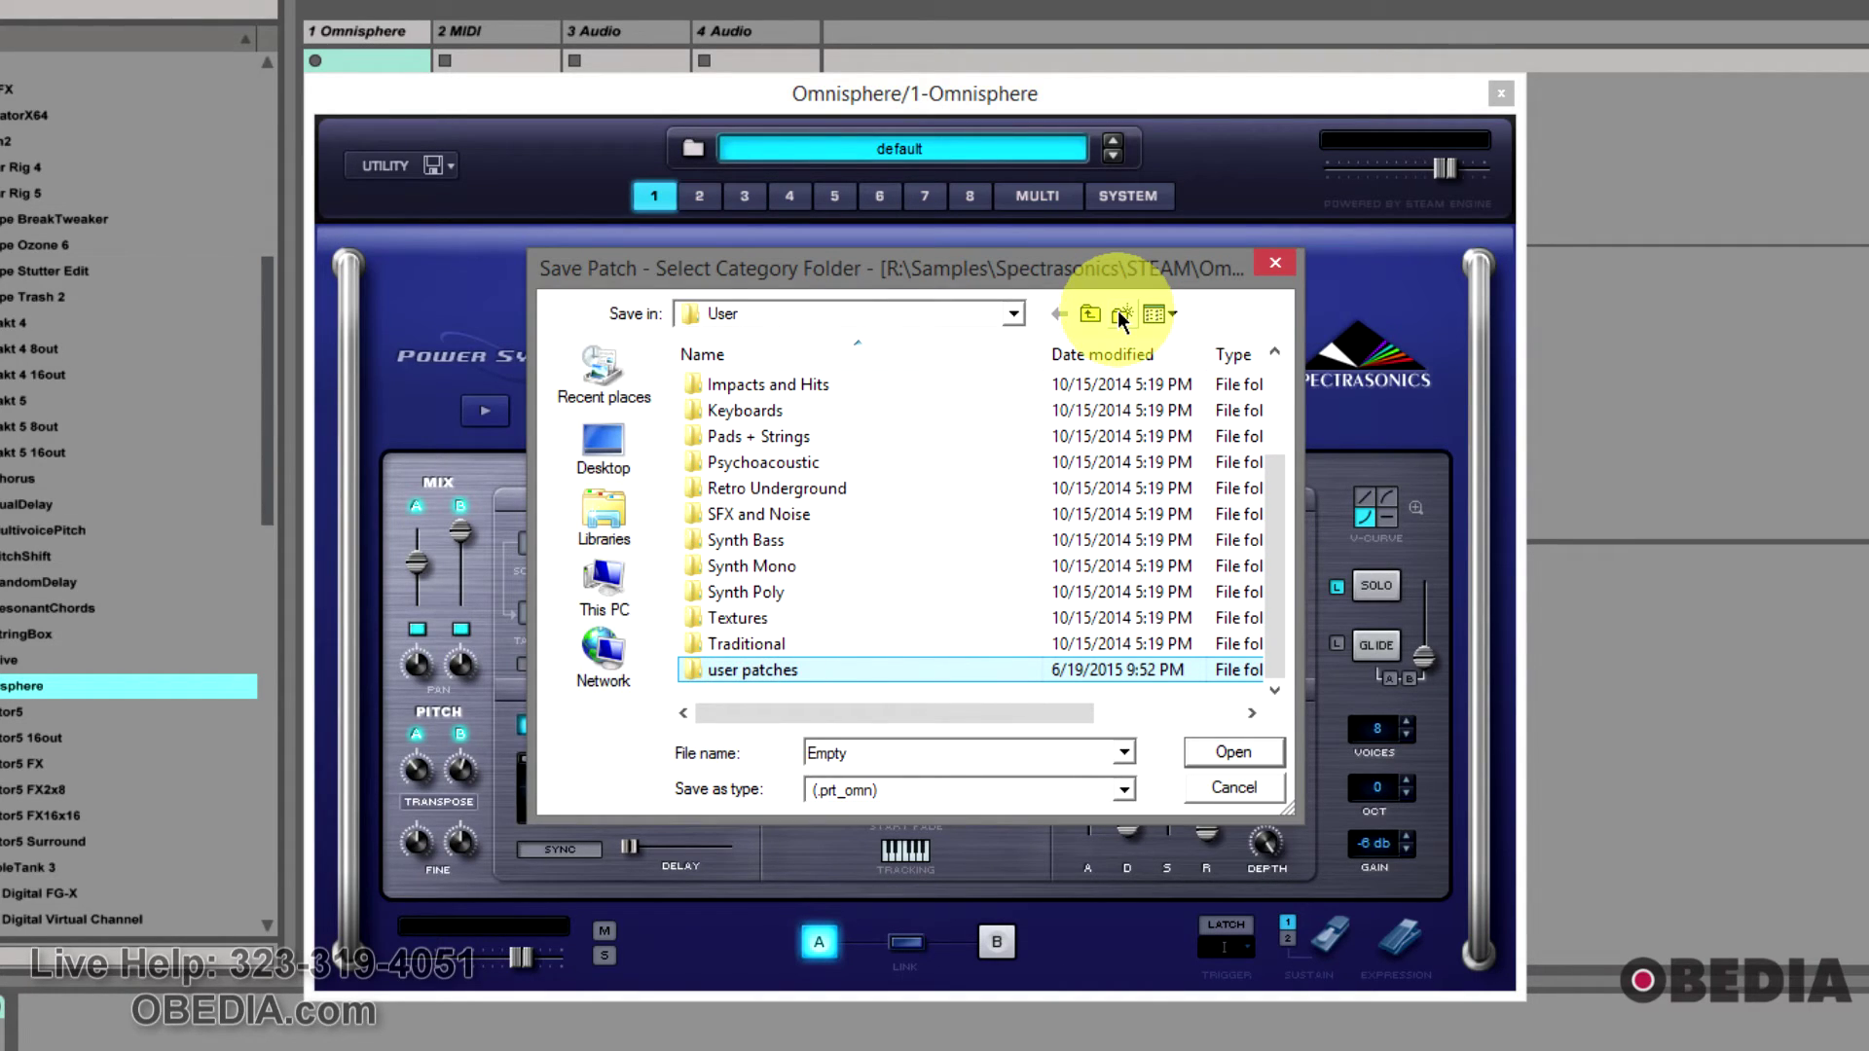
# Step: Save the patch into the "user patches" folder under the name "creepy voices"
pyautogui.doubleClick(769, 671)
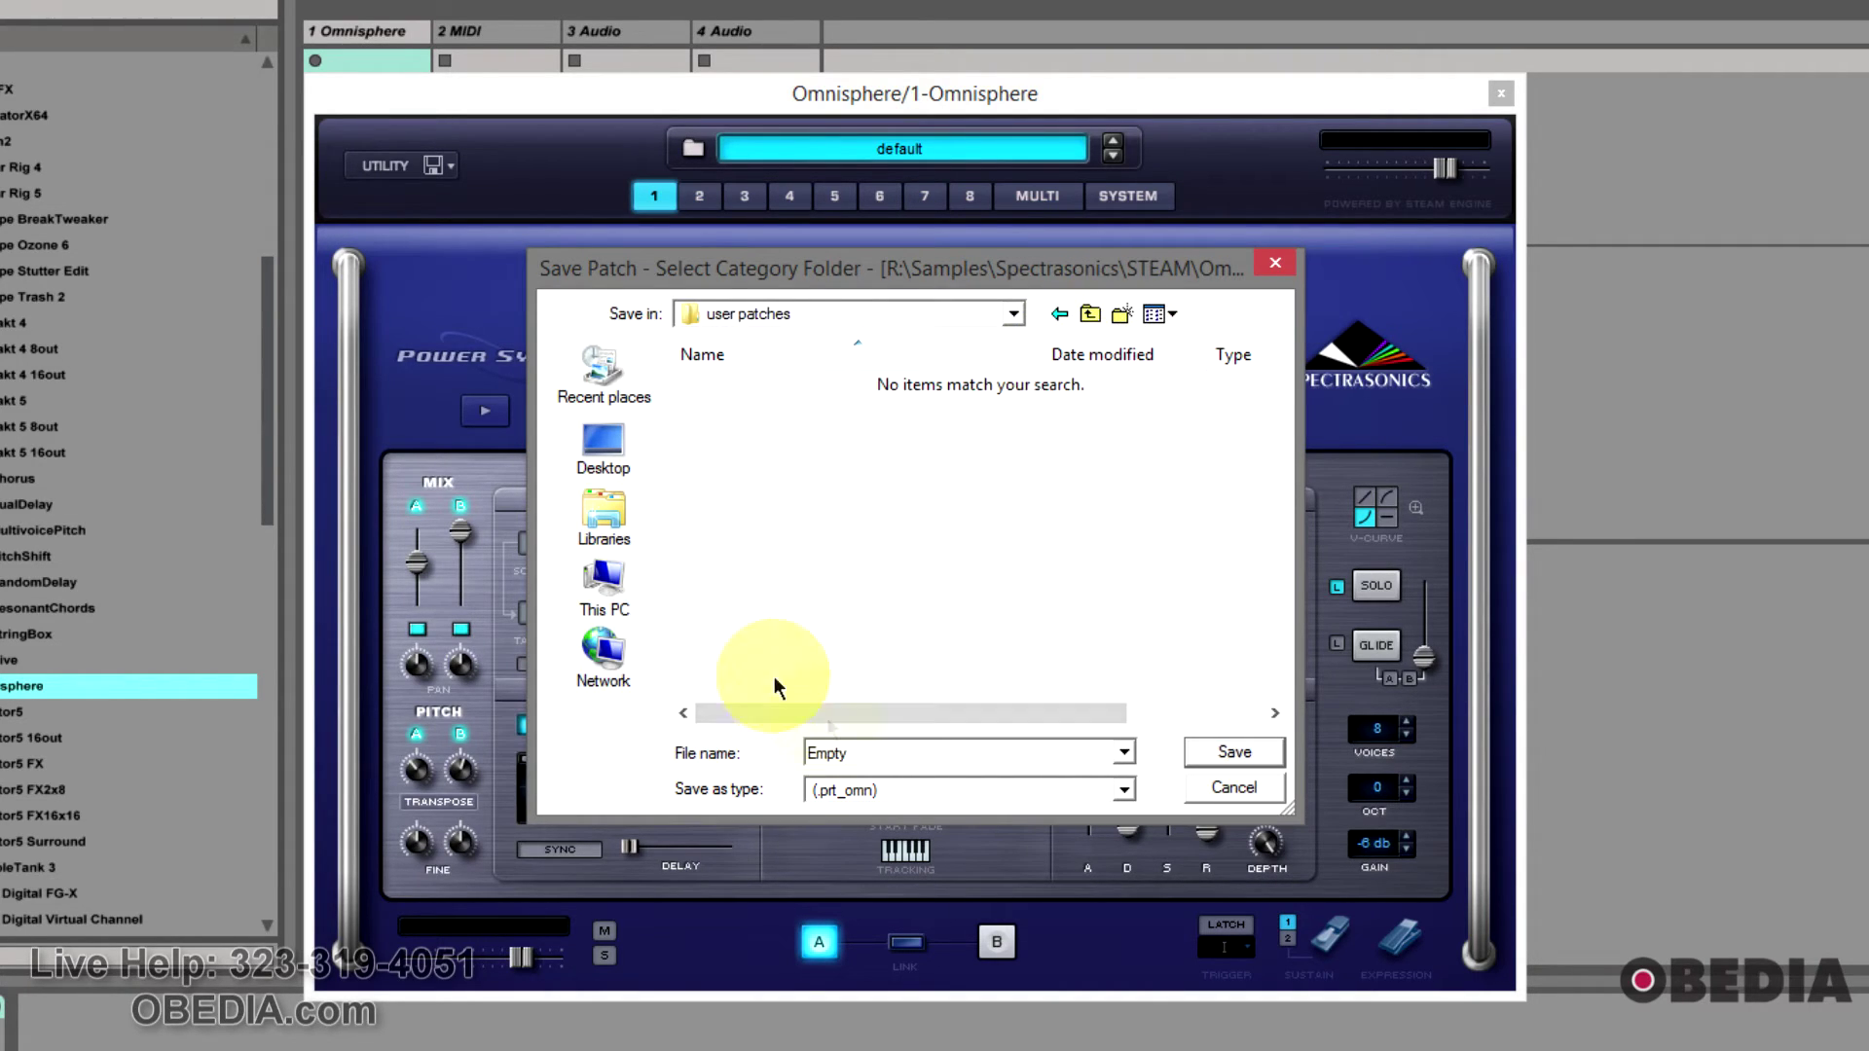
pyautogui.doubleClick(870, 752)
pyautogui.write('creep')
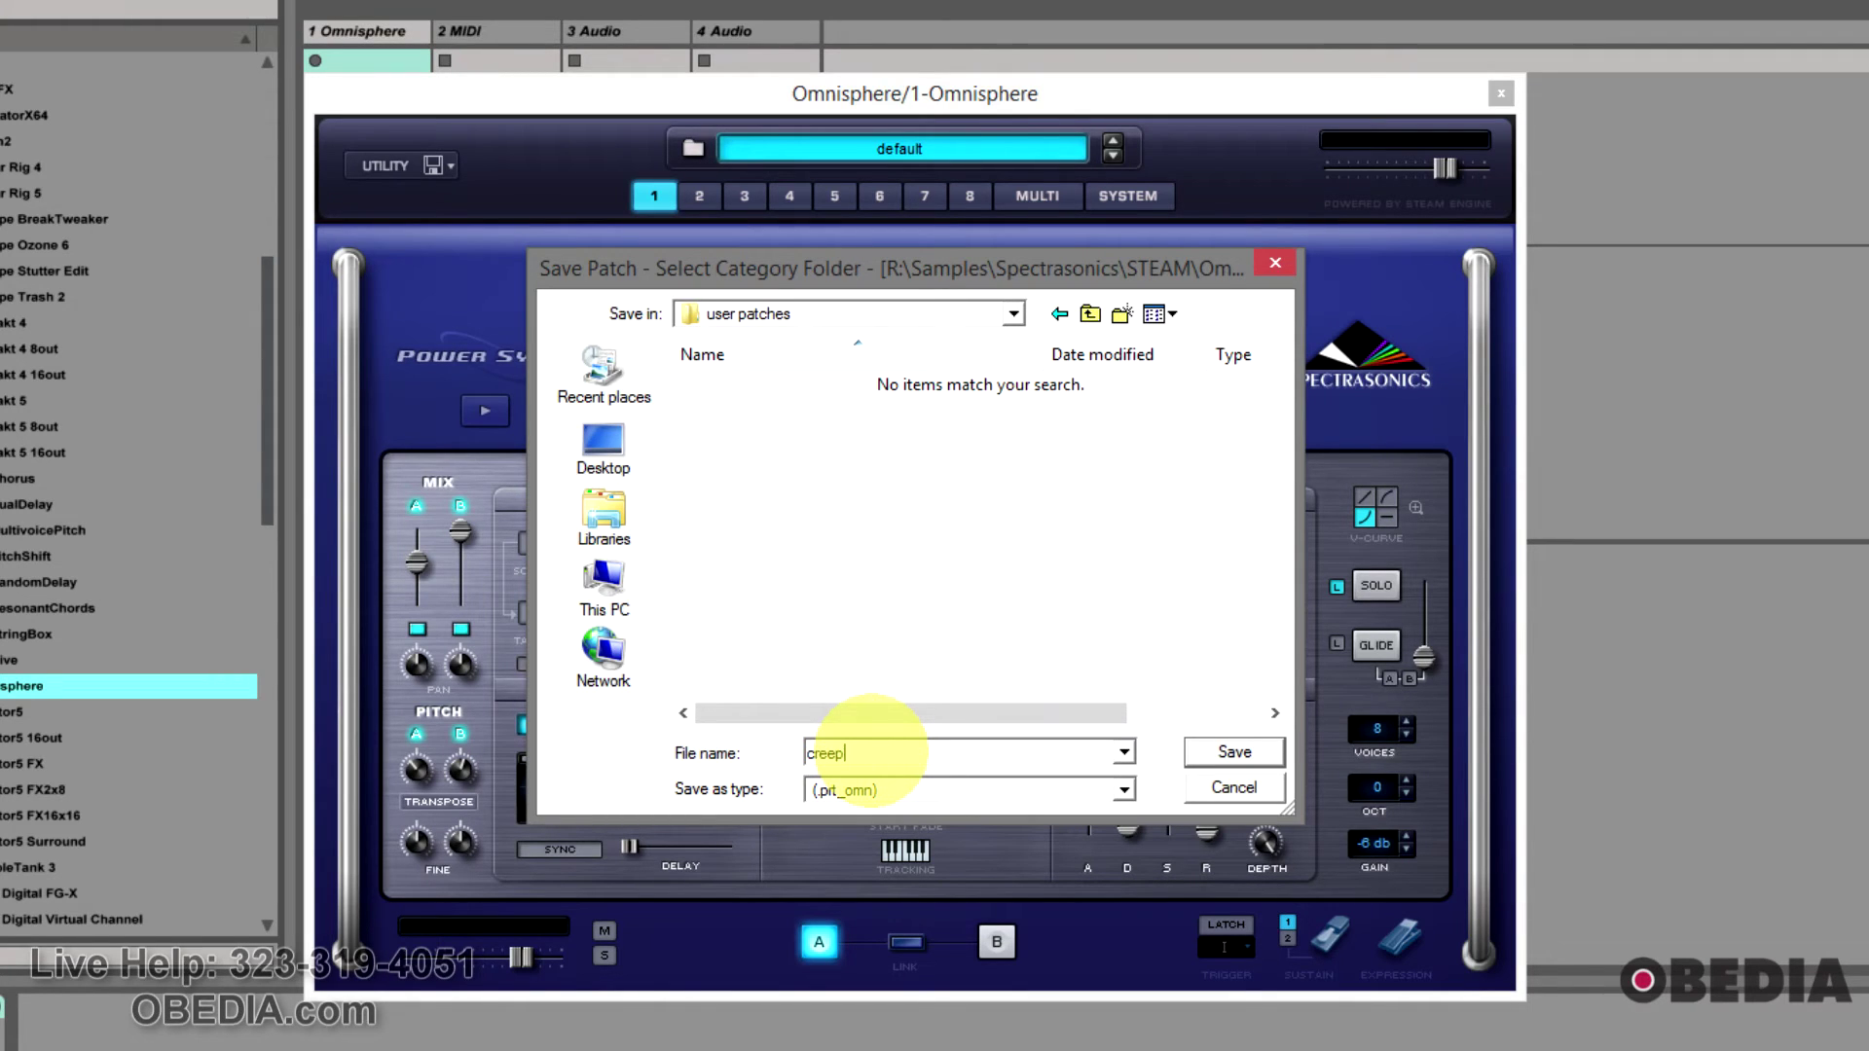
pyautogui.write('y voices')
pyautogui.click(1226, 756)
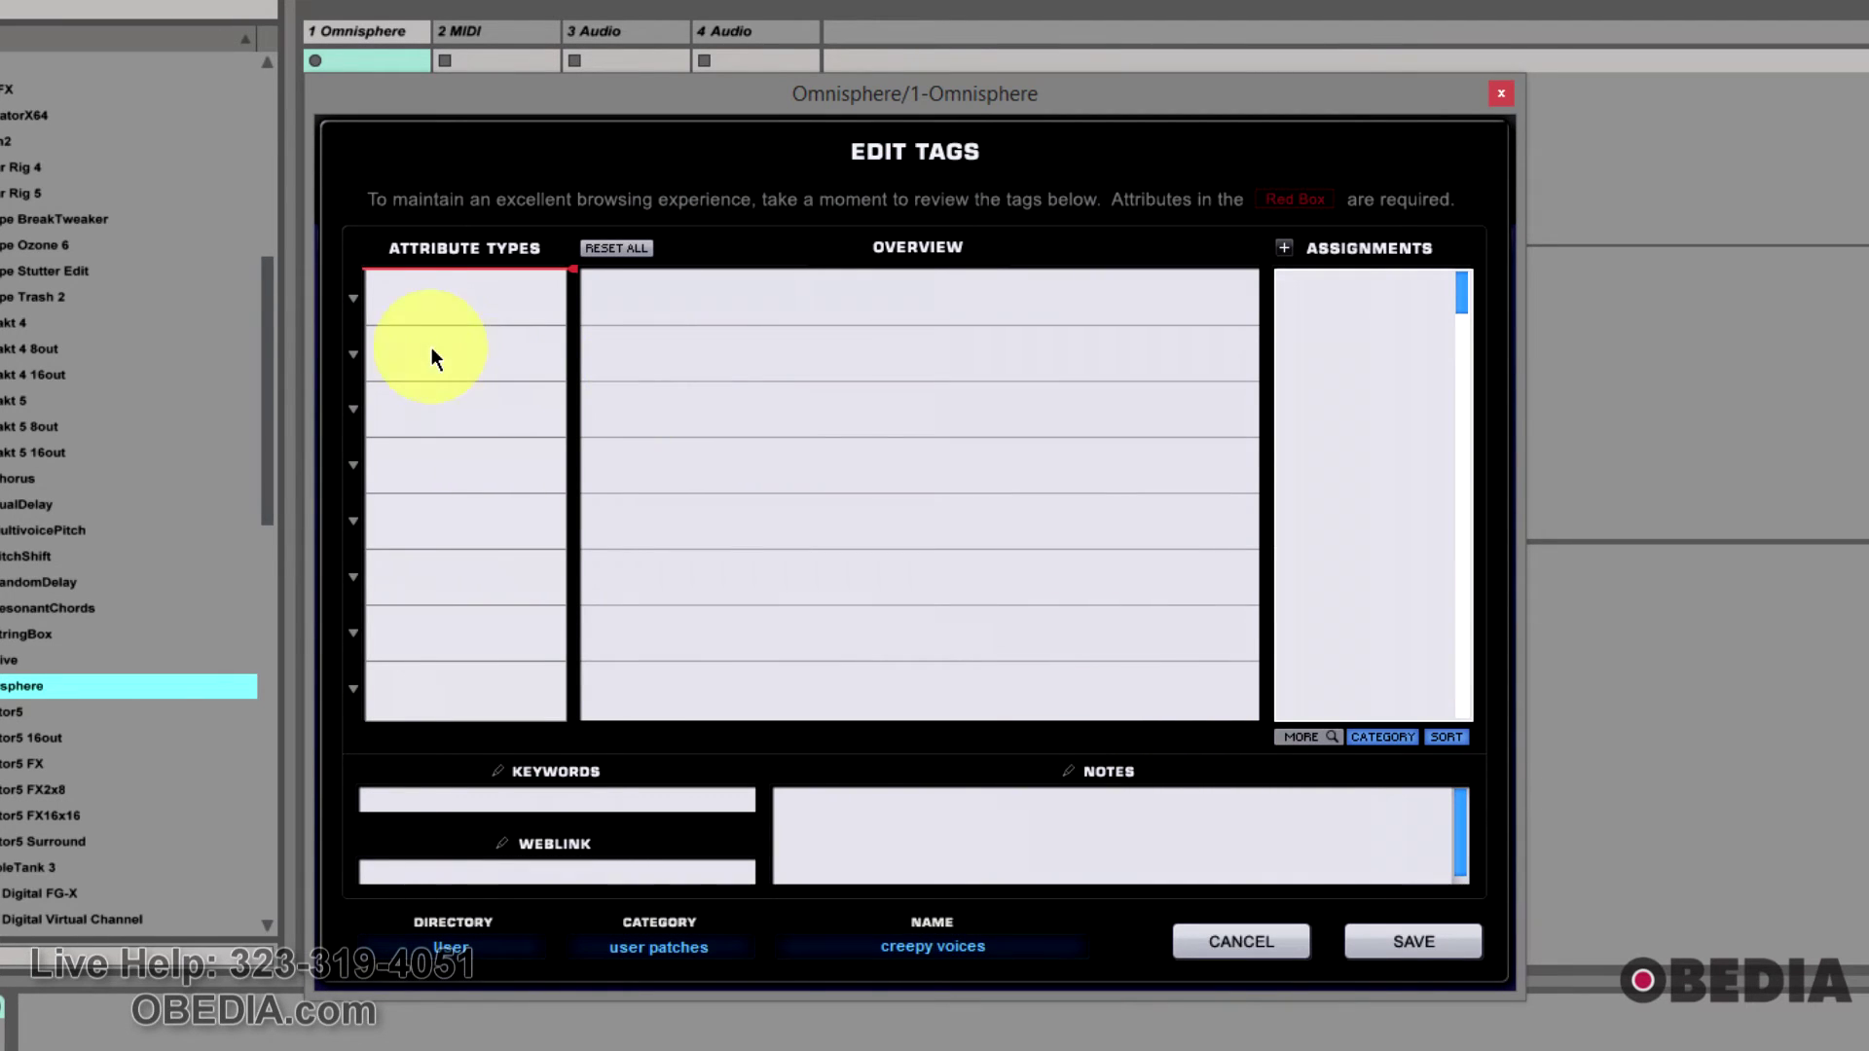
# Step: Leave the attributes and keywords of the "creepy voices" patch blank and save its tags
pyautogui.click(569, 798)
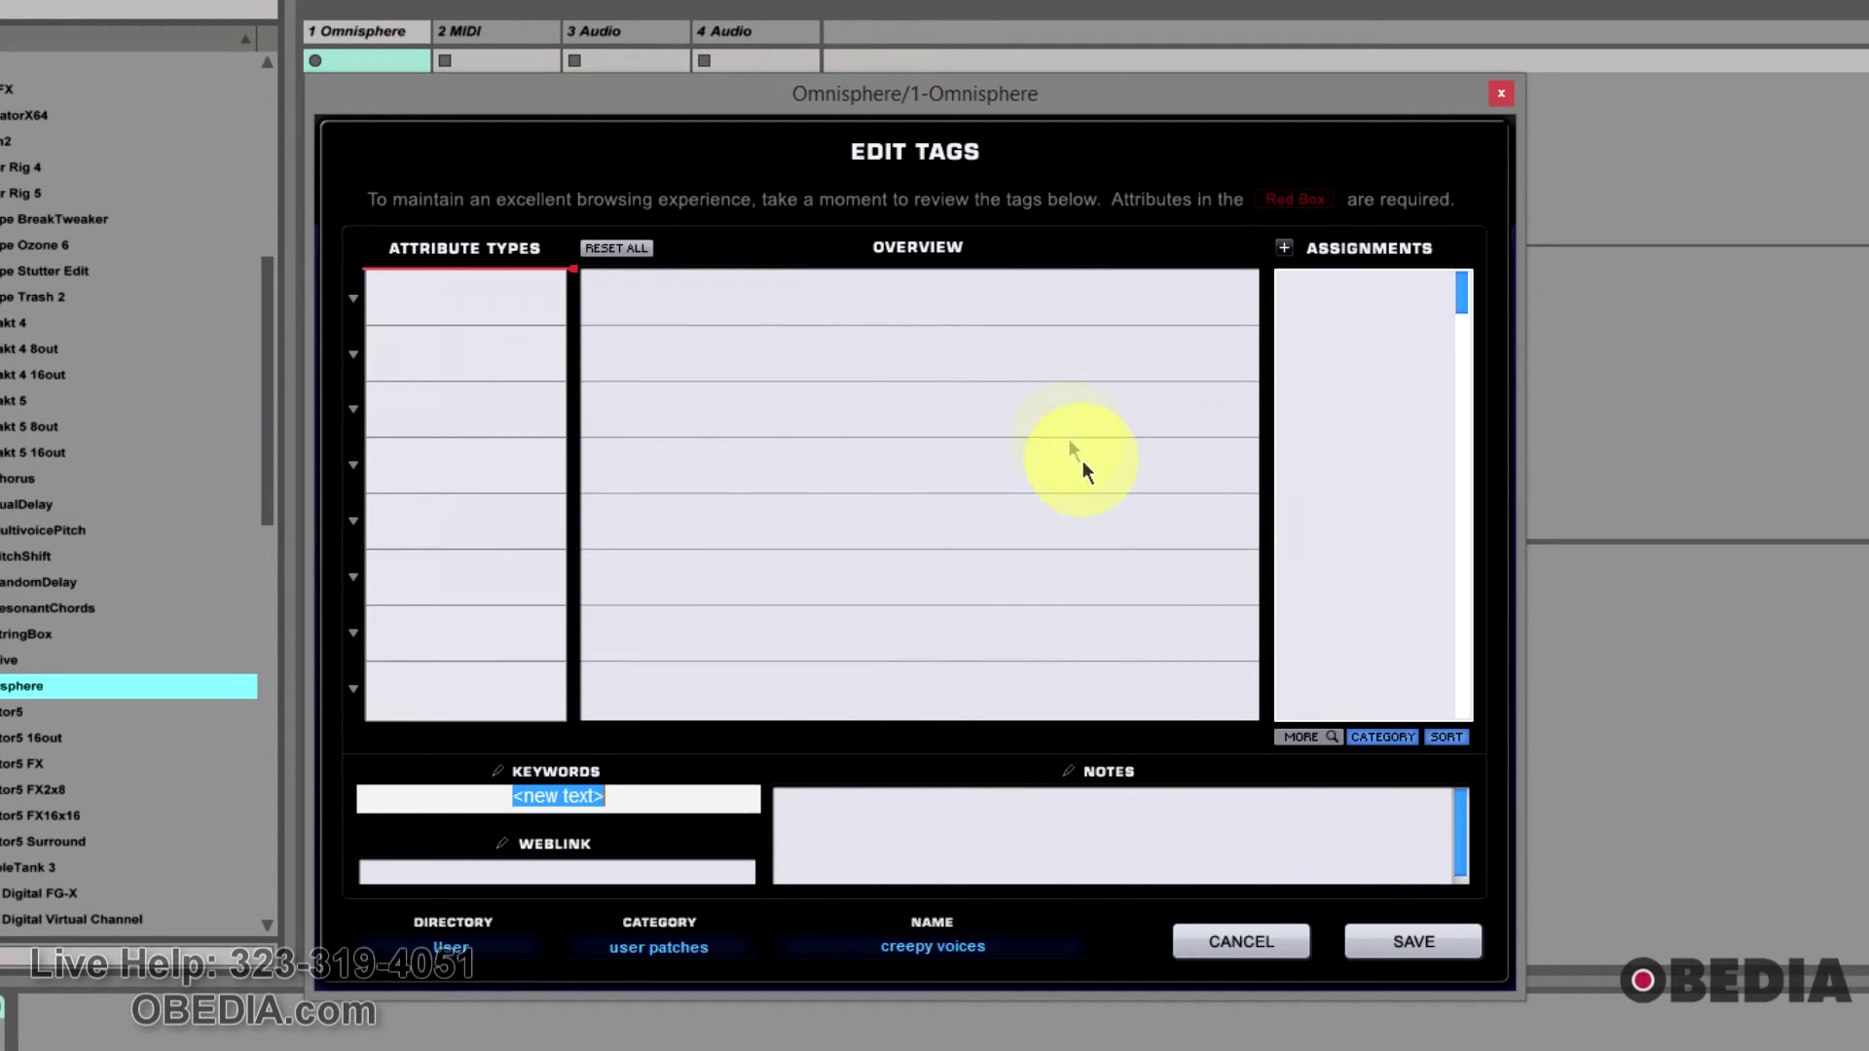
pyautogui.click(450, 310)
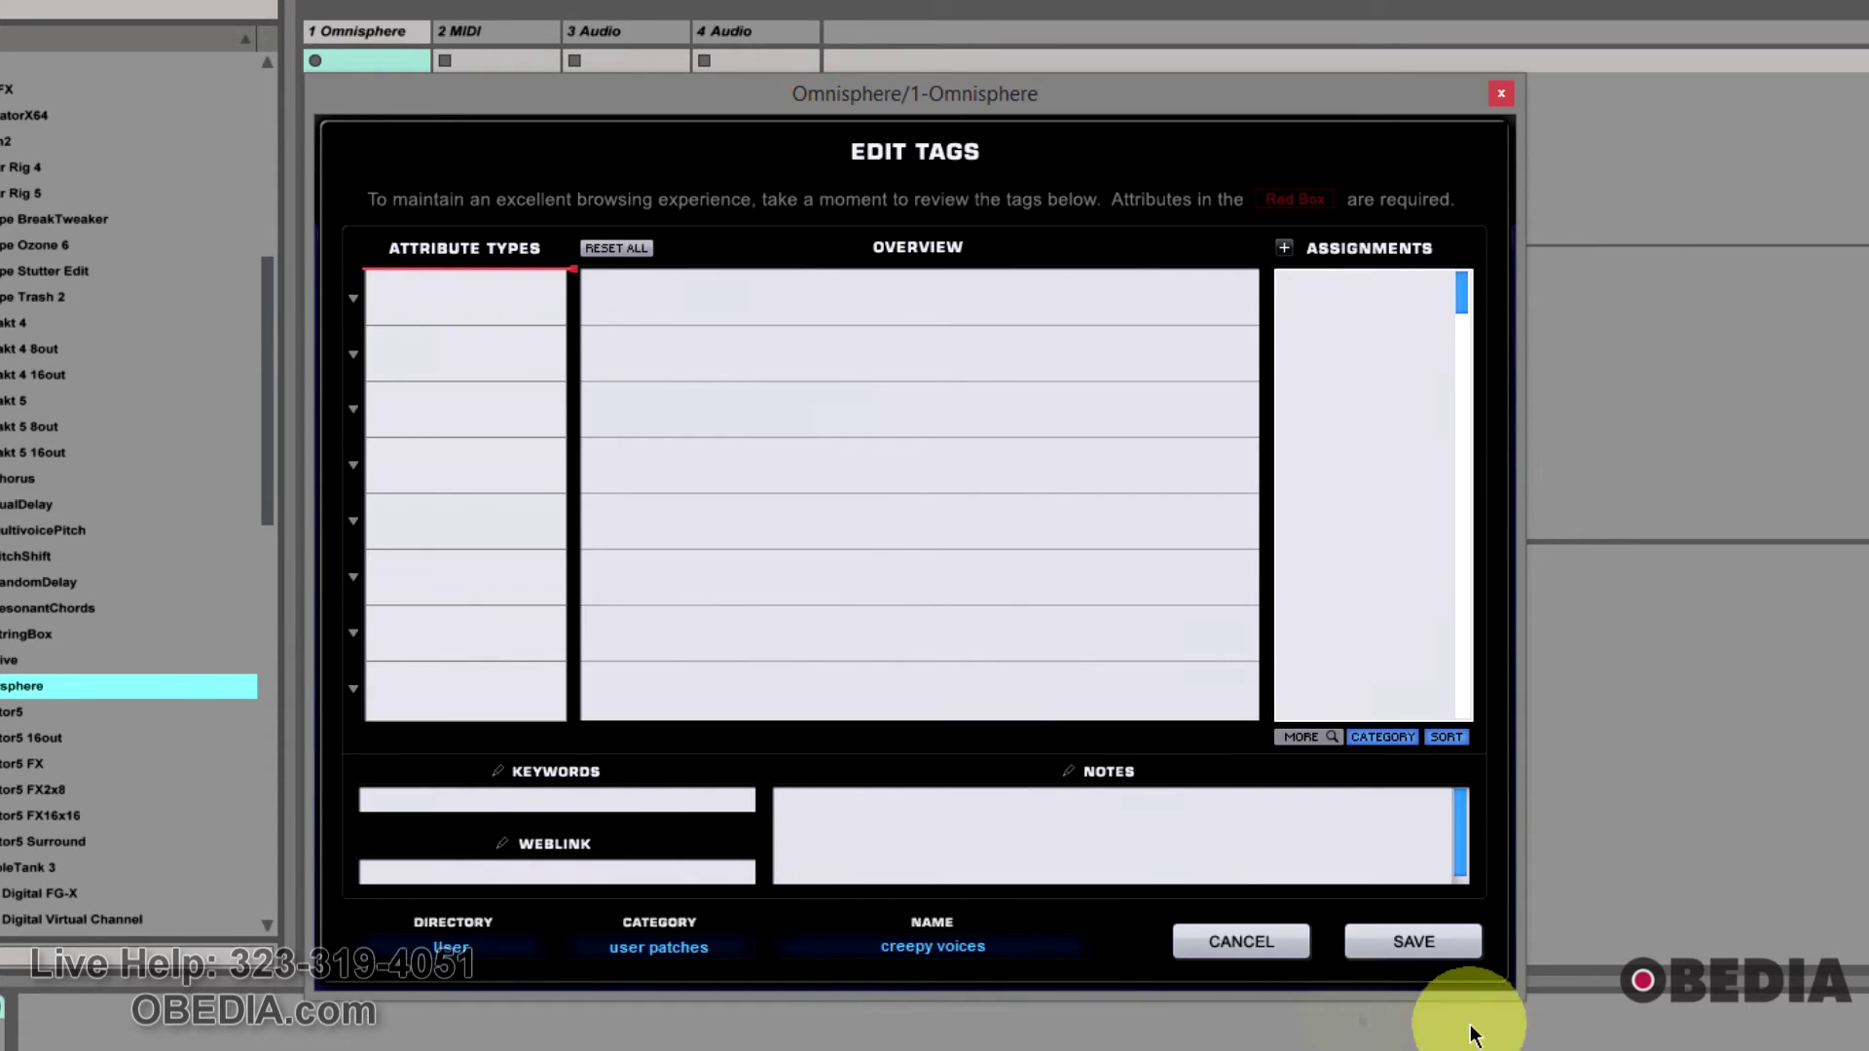
pyautogui.click(1412, 940)
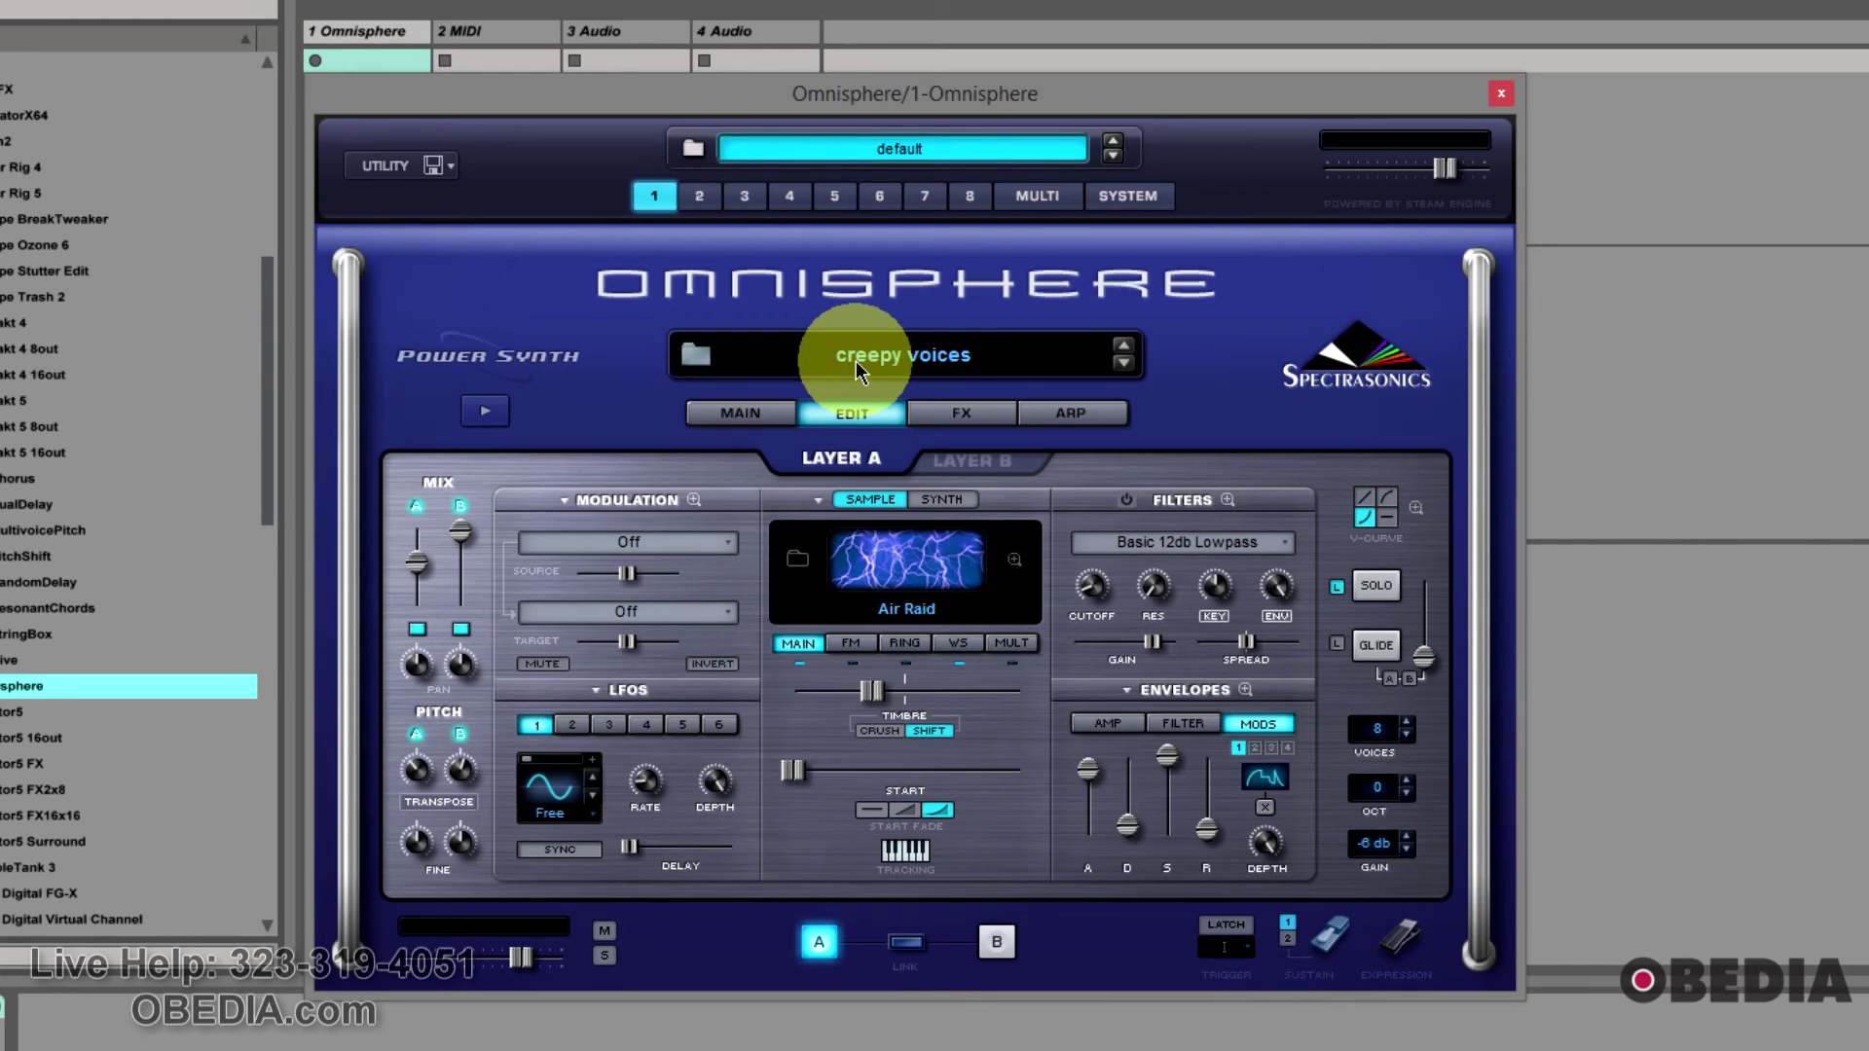
# Step: Switch Layers A and B to synth oscillators with the SawSquare Fat waveform and lower both layers' mix levels
pyautogui.click(932, 501)
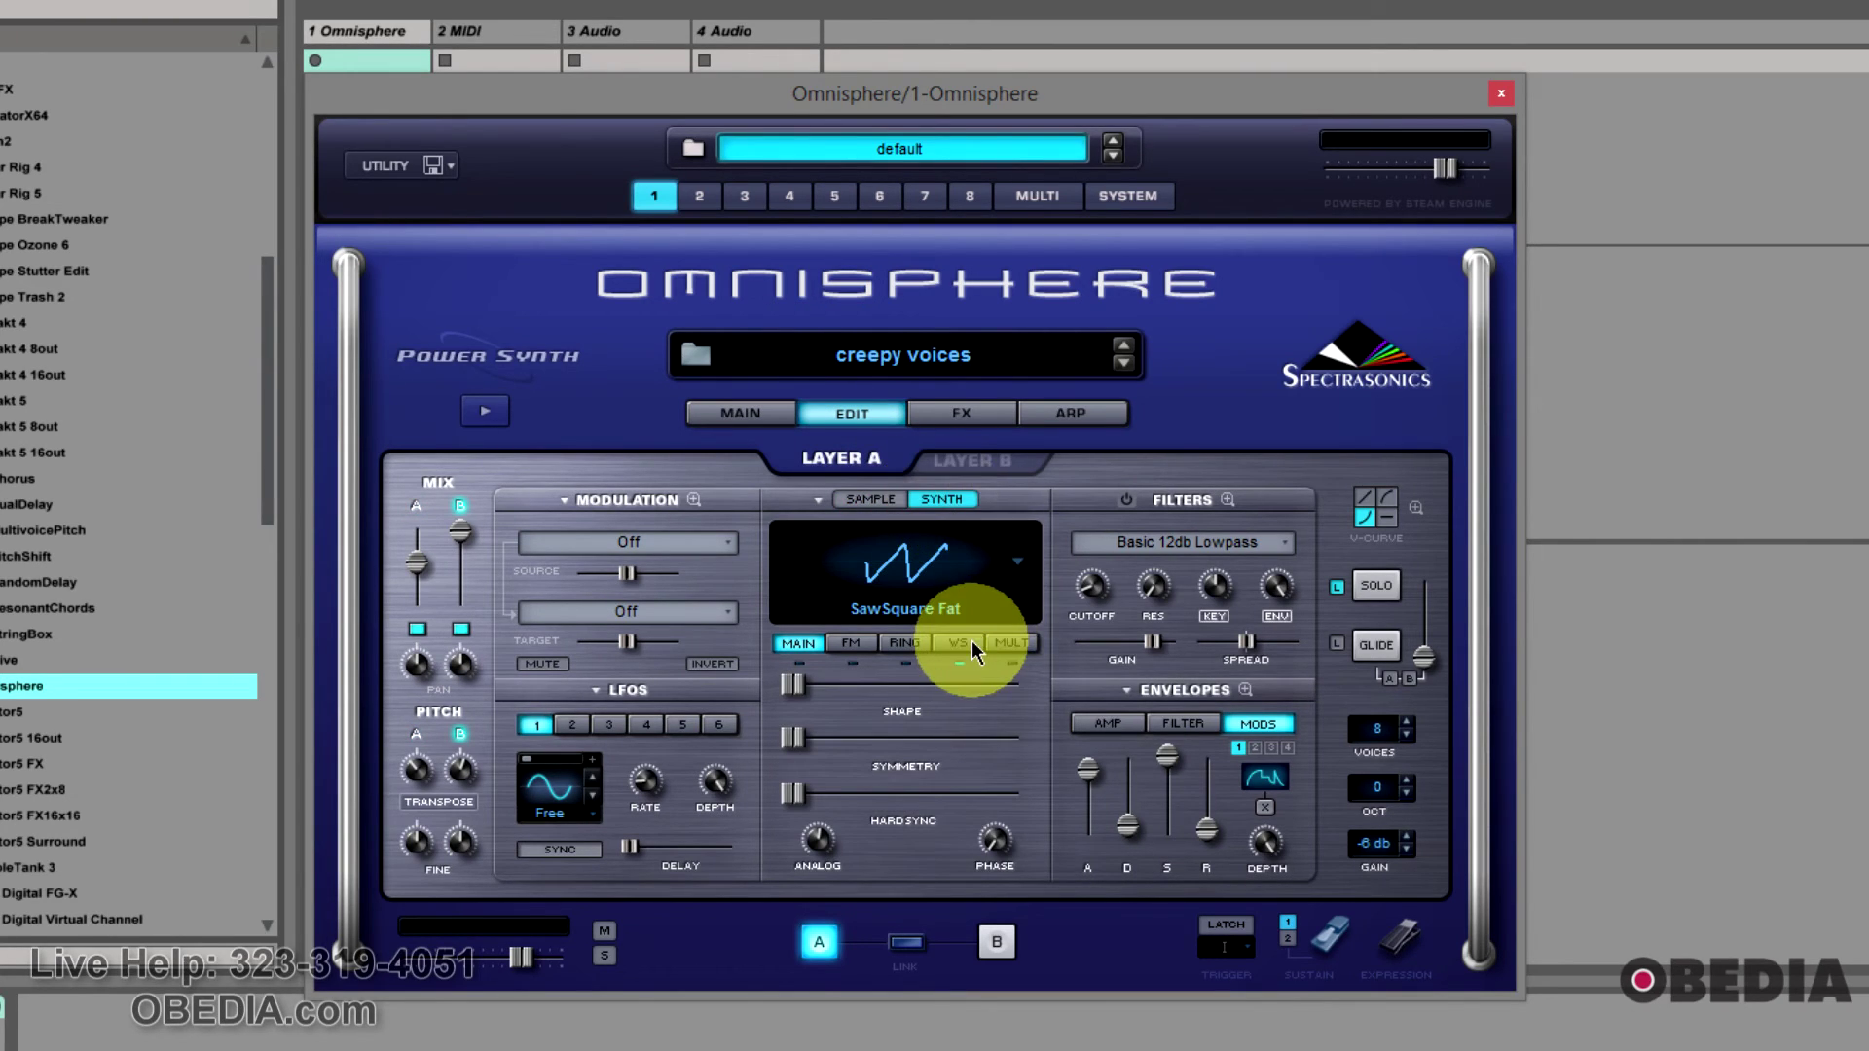
pyautogui.click(974, 468)
pyautogui.click(964, 499)
pyautogui.click(857, 501)
pyautogui.click(891, 498)
pyautogui.click(838, 458)
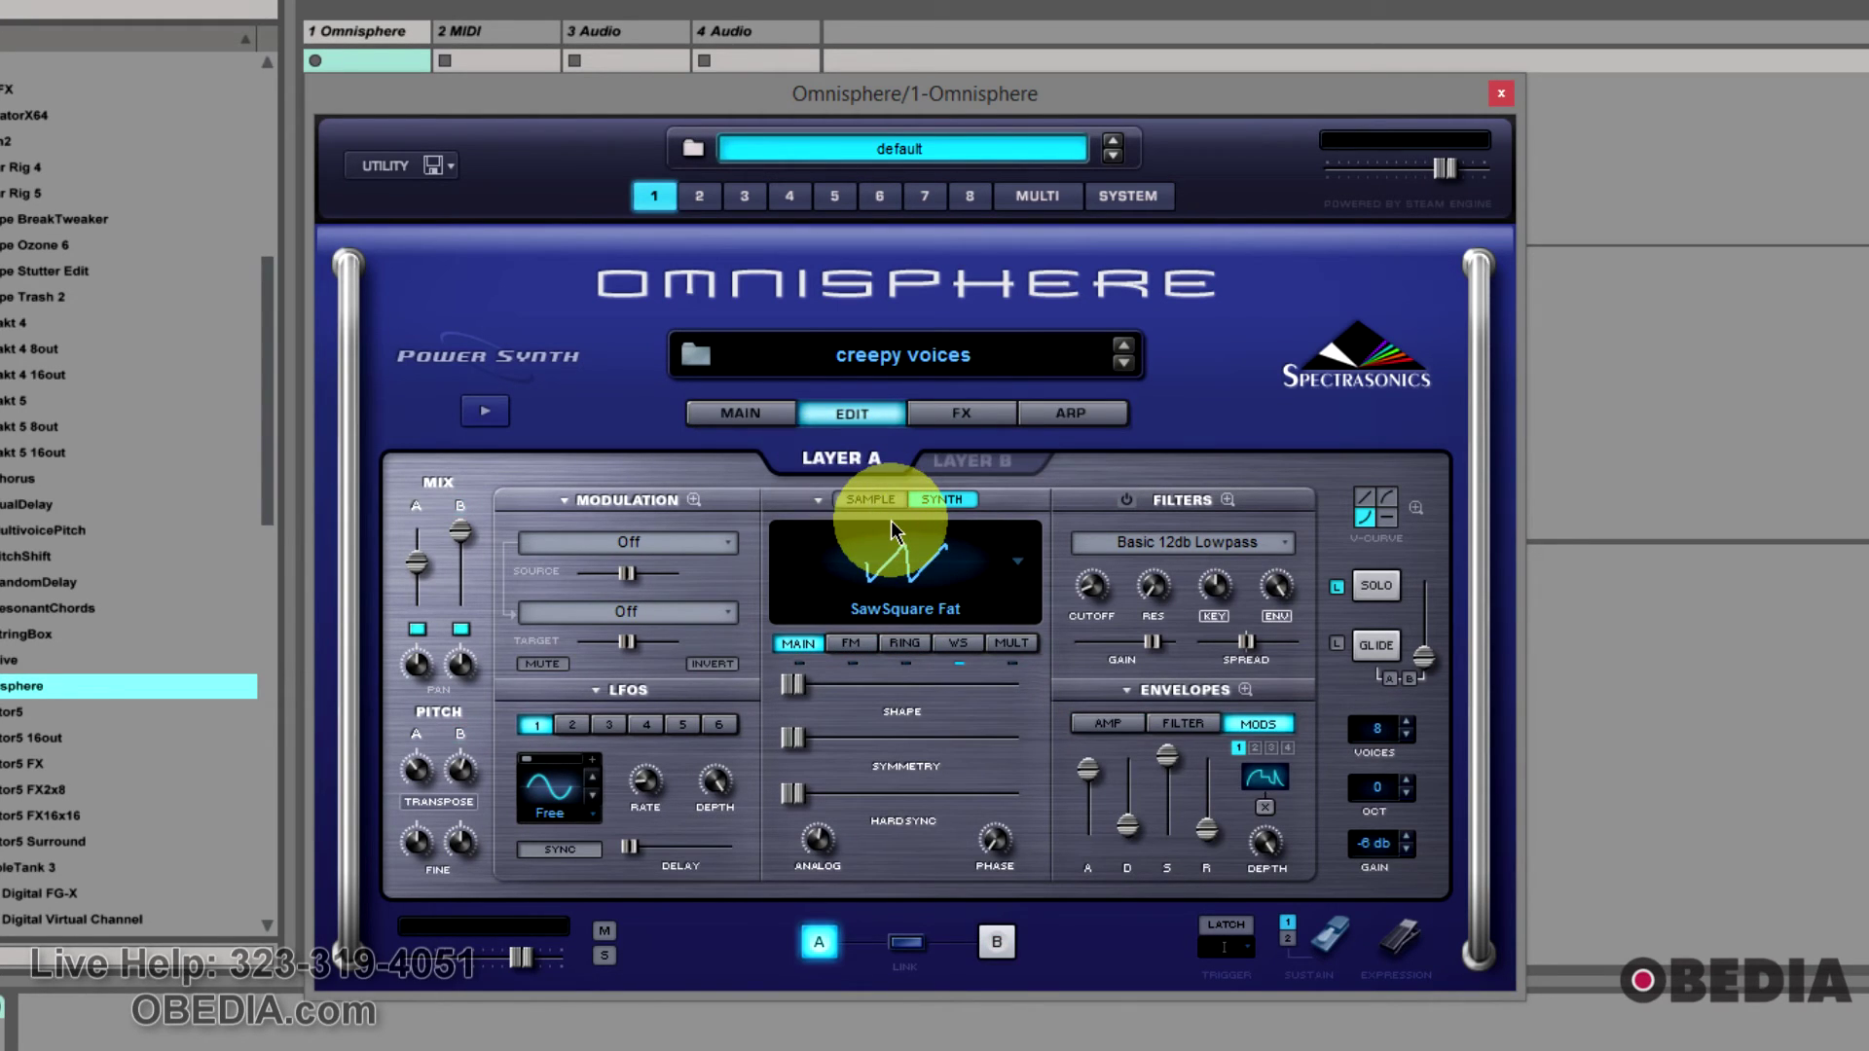
pyautogui.click(1016, 560)
pyautogui.click(925, 633)
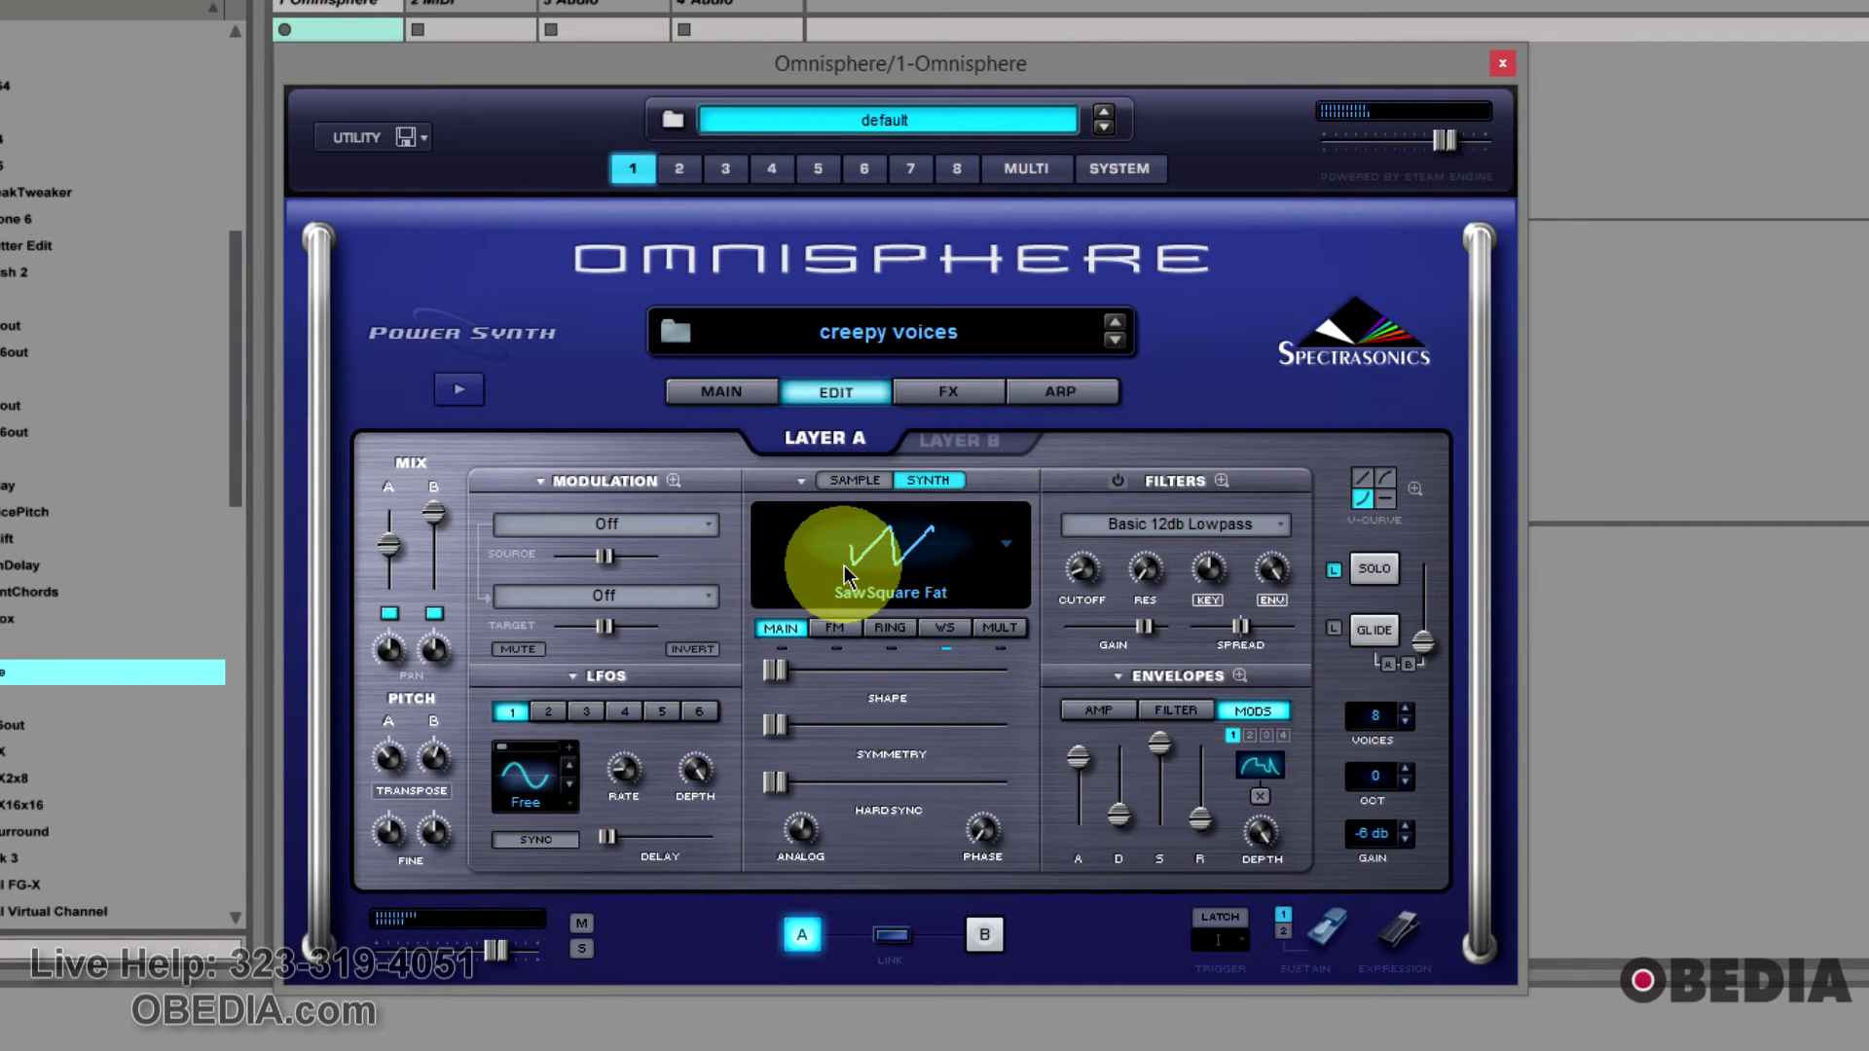
pyautogui.moveTo(434, 513); pyautogui.dragTo(387, 582)
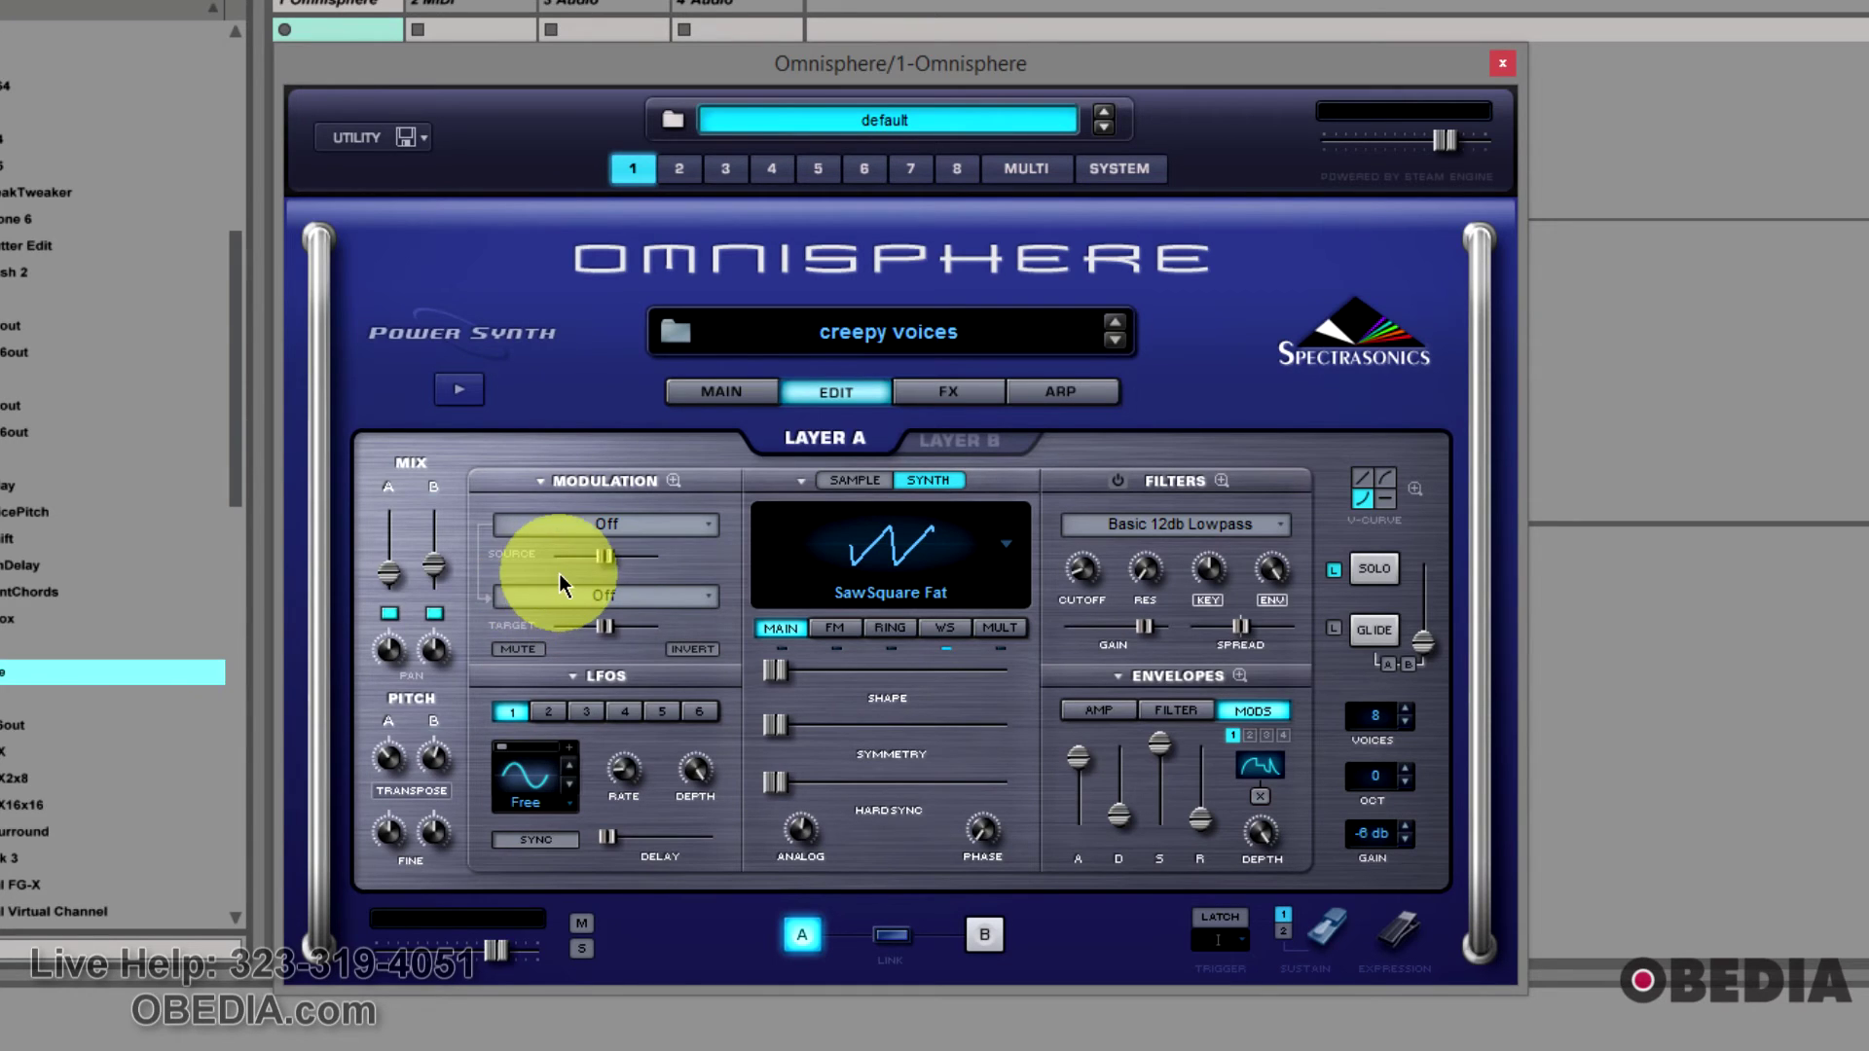
# Step: Review the edit pages of Layers A and B, the Orb, the effects rack and the arpeggiator
pyautogui.click(960, 435)
pyautogui.click(854, 450)
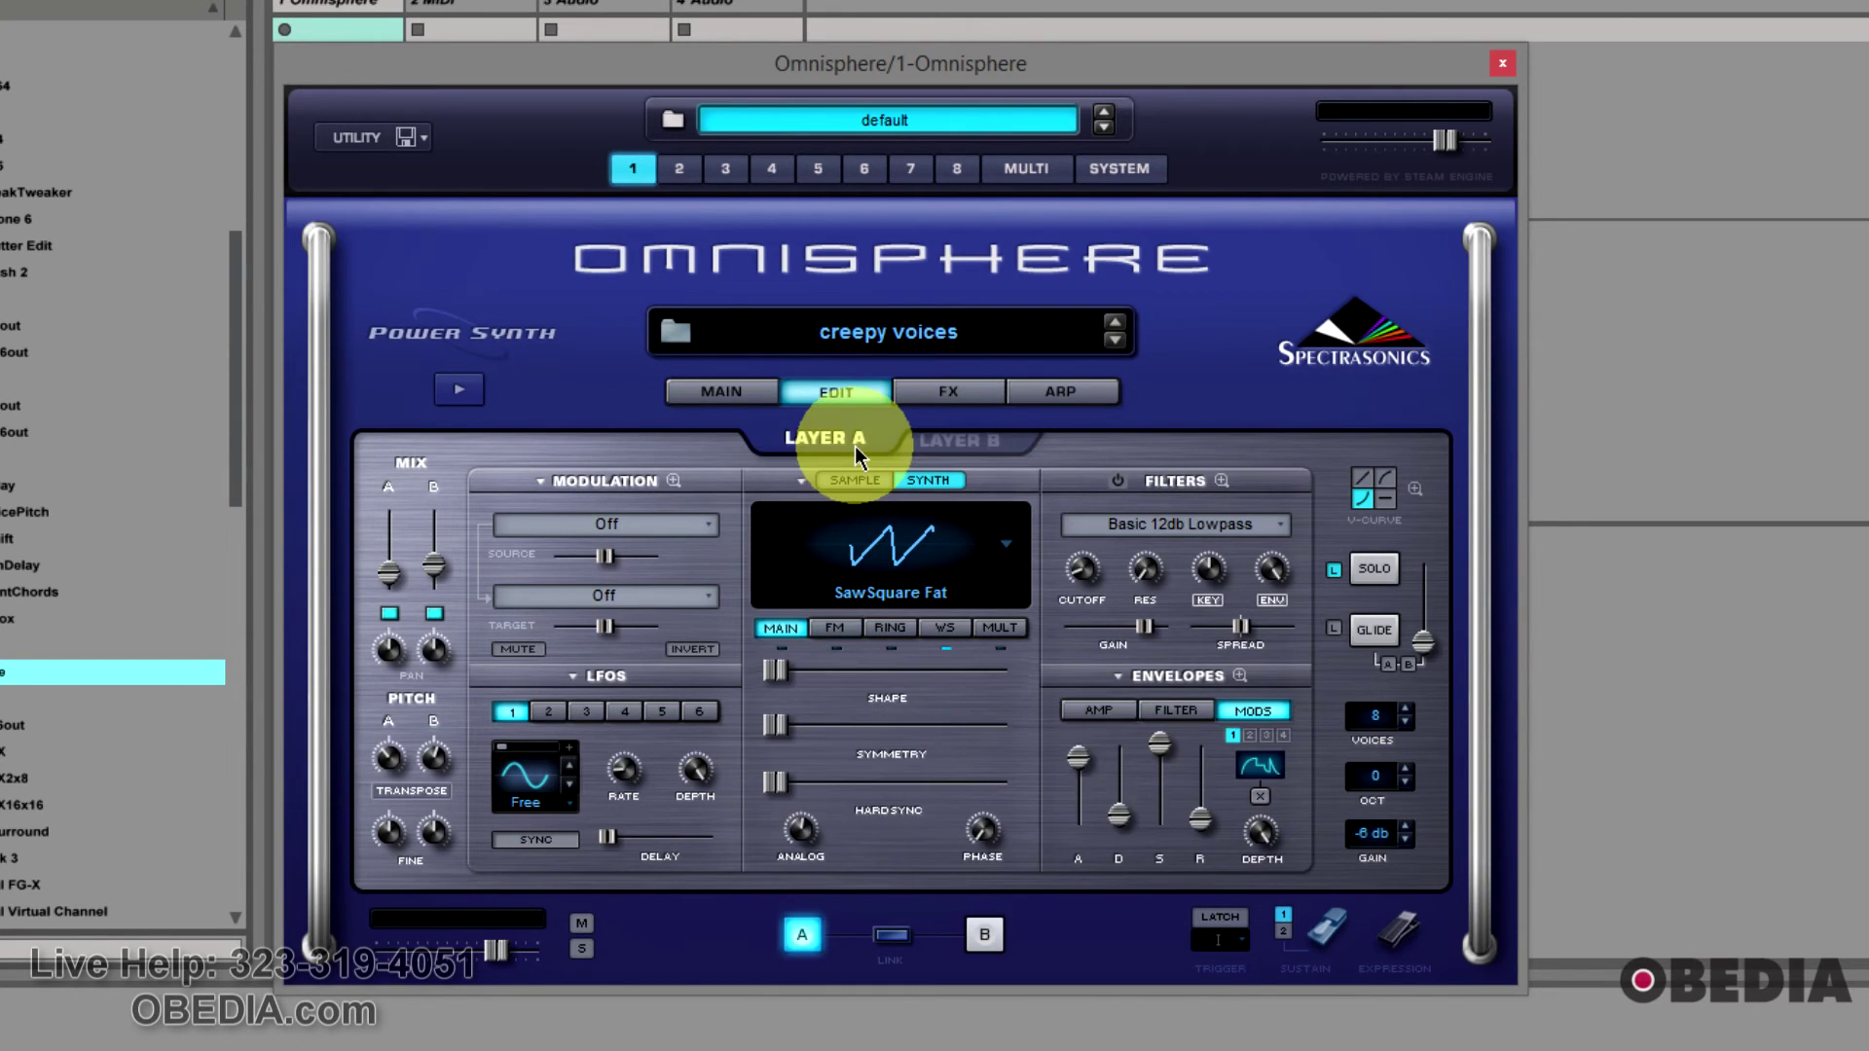
pyautogui.click(921, 450)
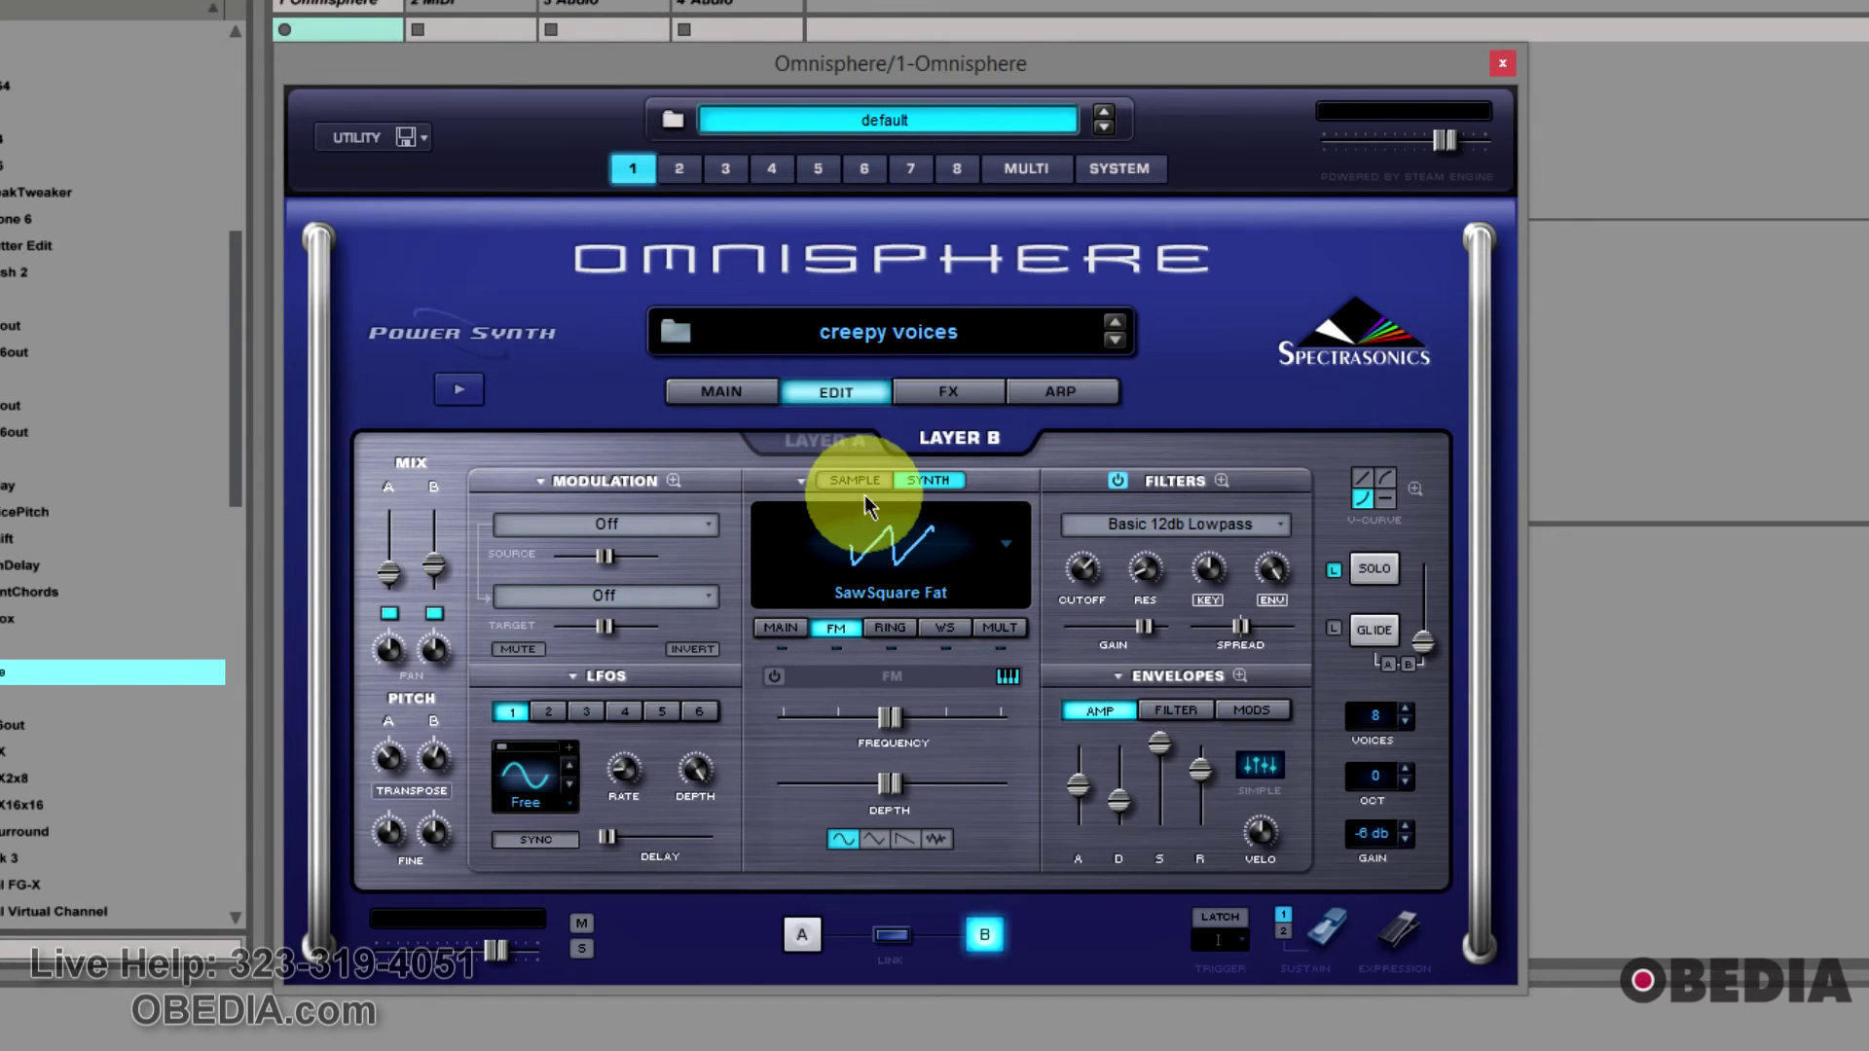
pyautogui.click(830, 446)
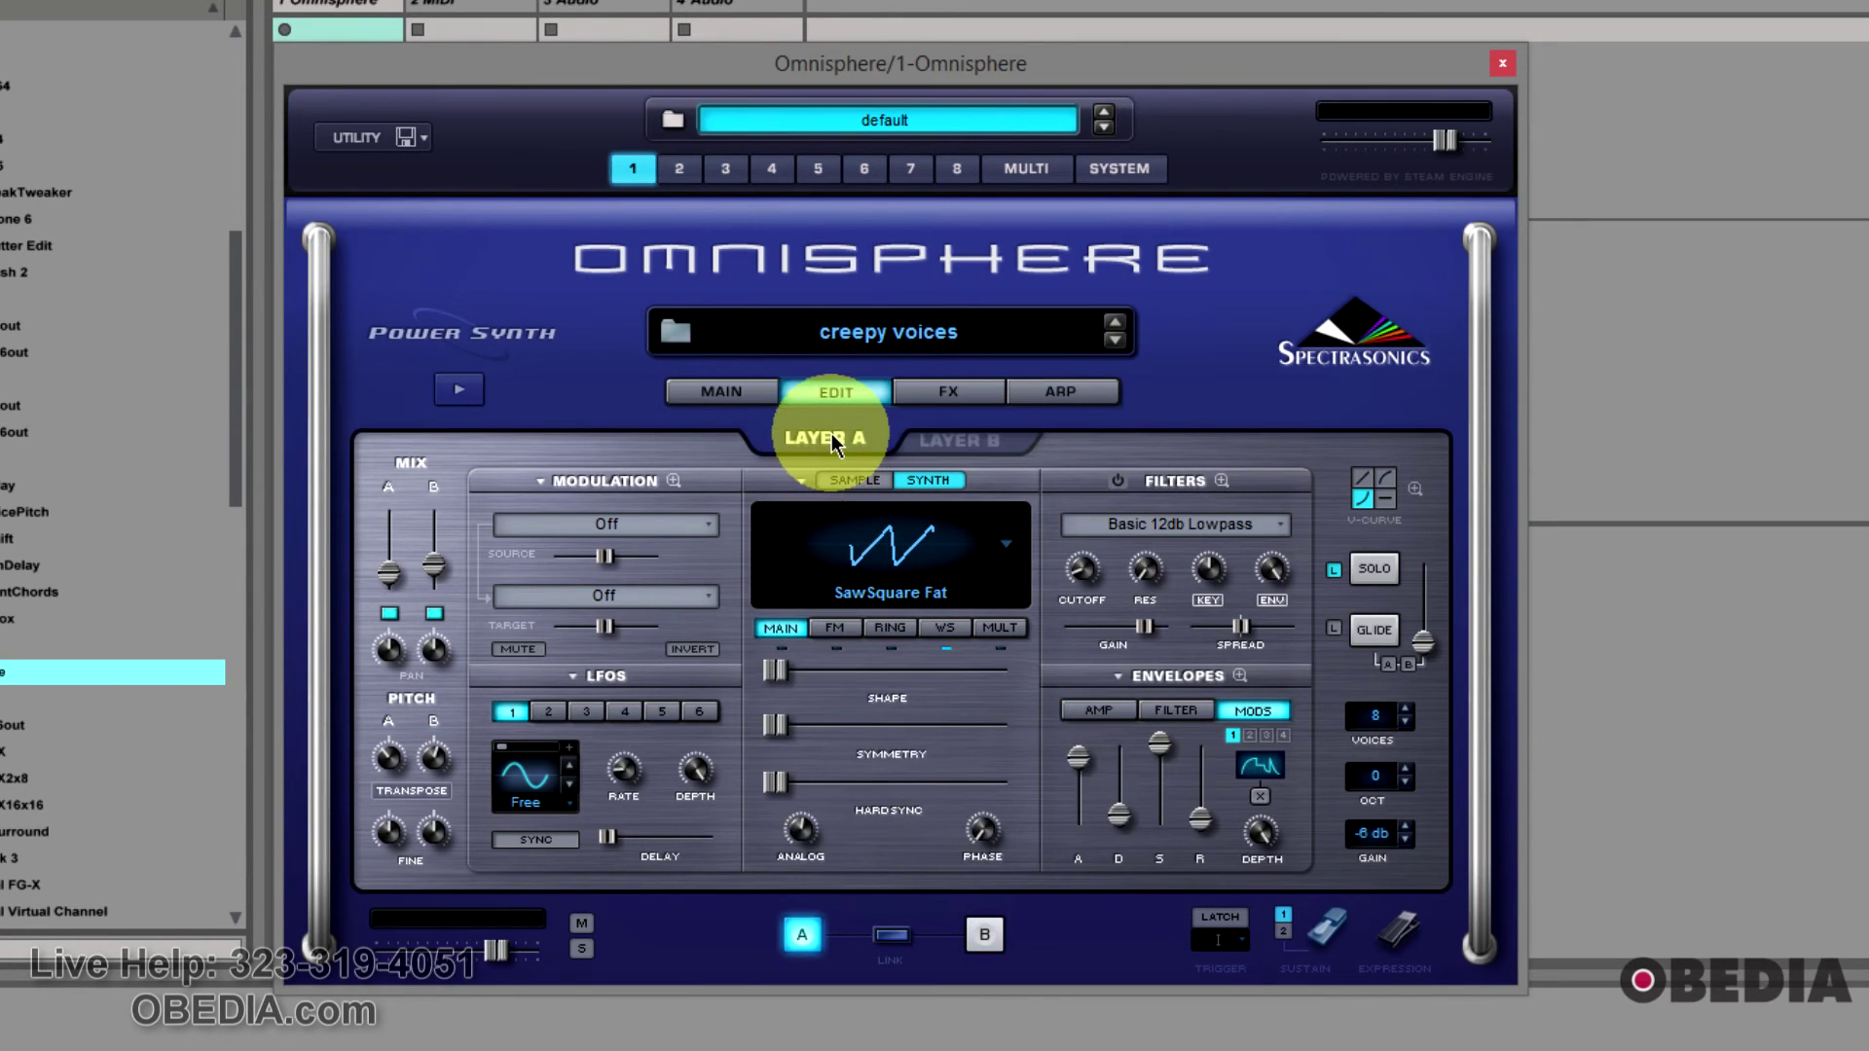
pyautogui.click(948, 446)
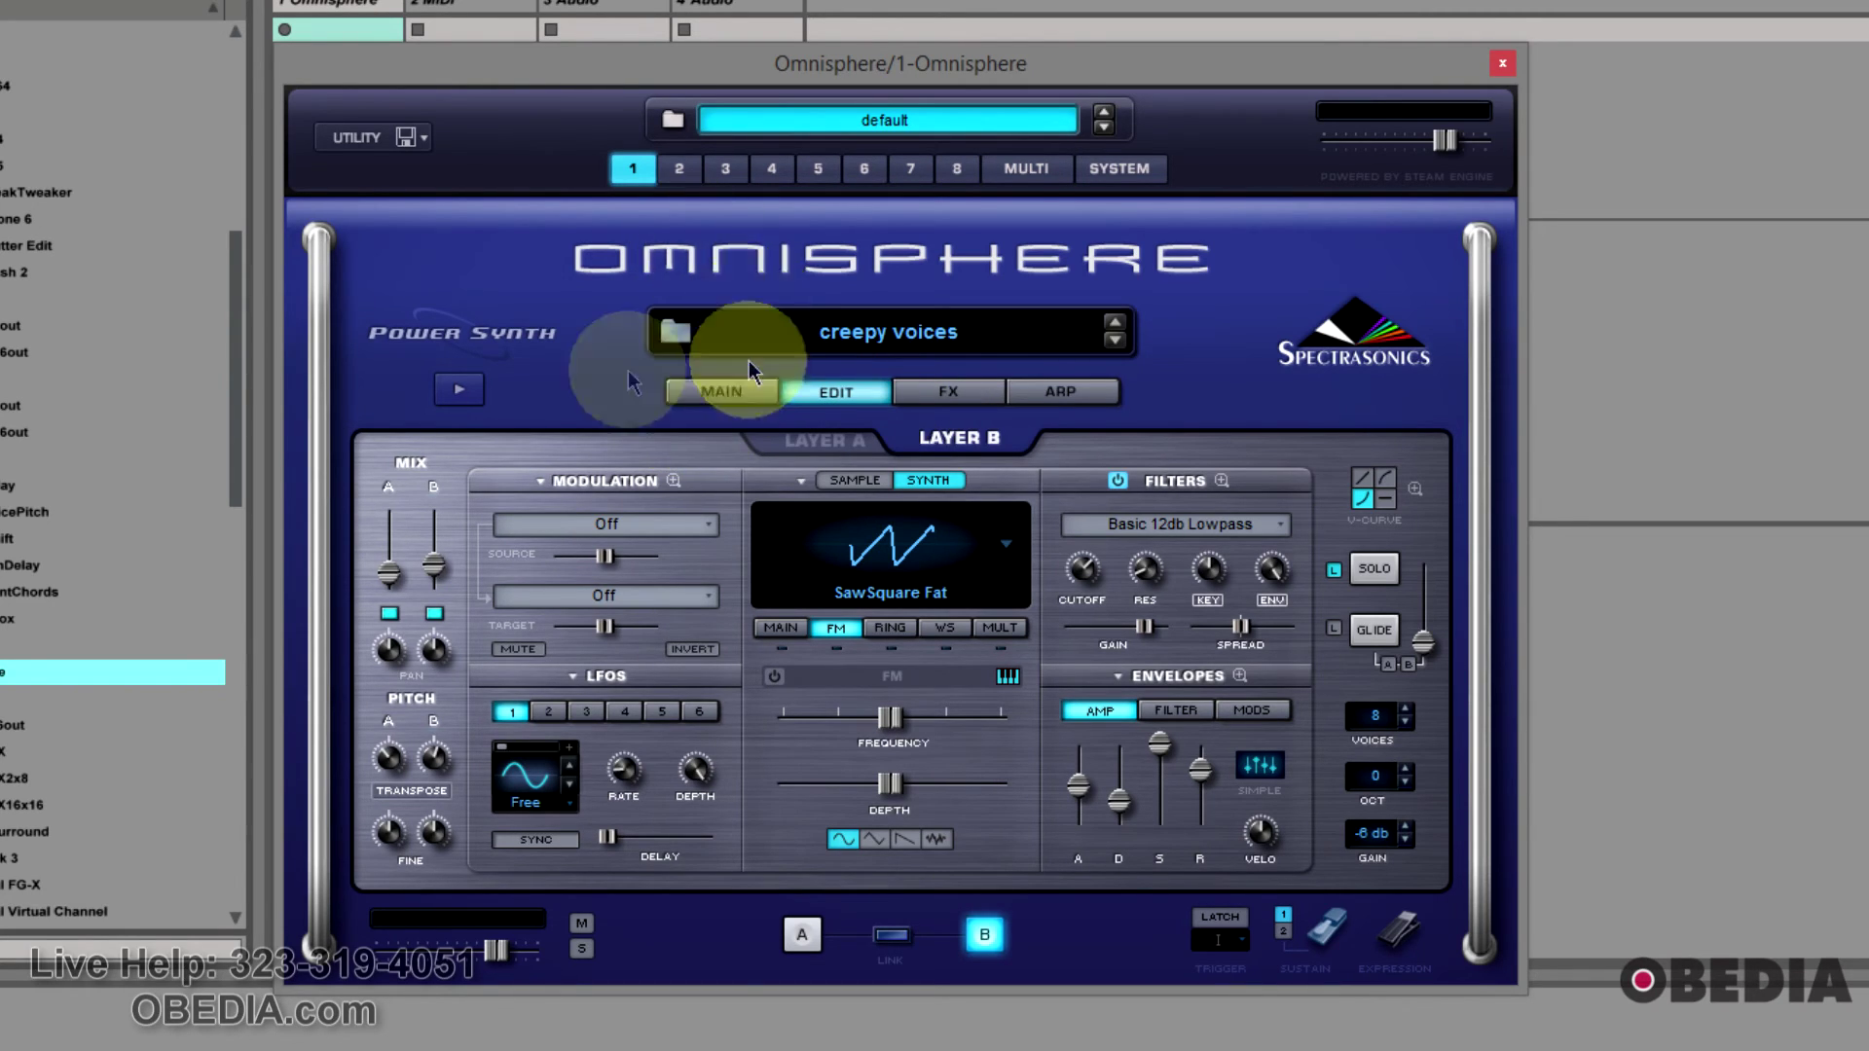
pyautogui.click(736, 391)
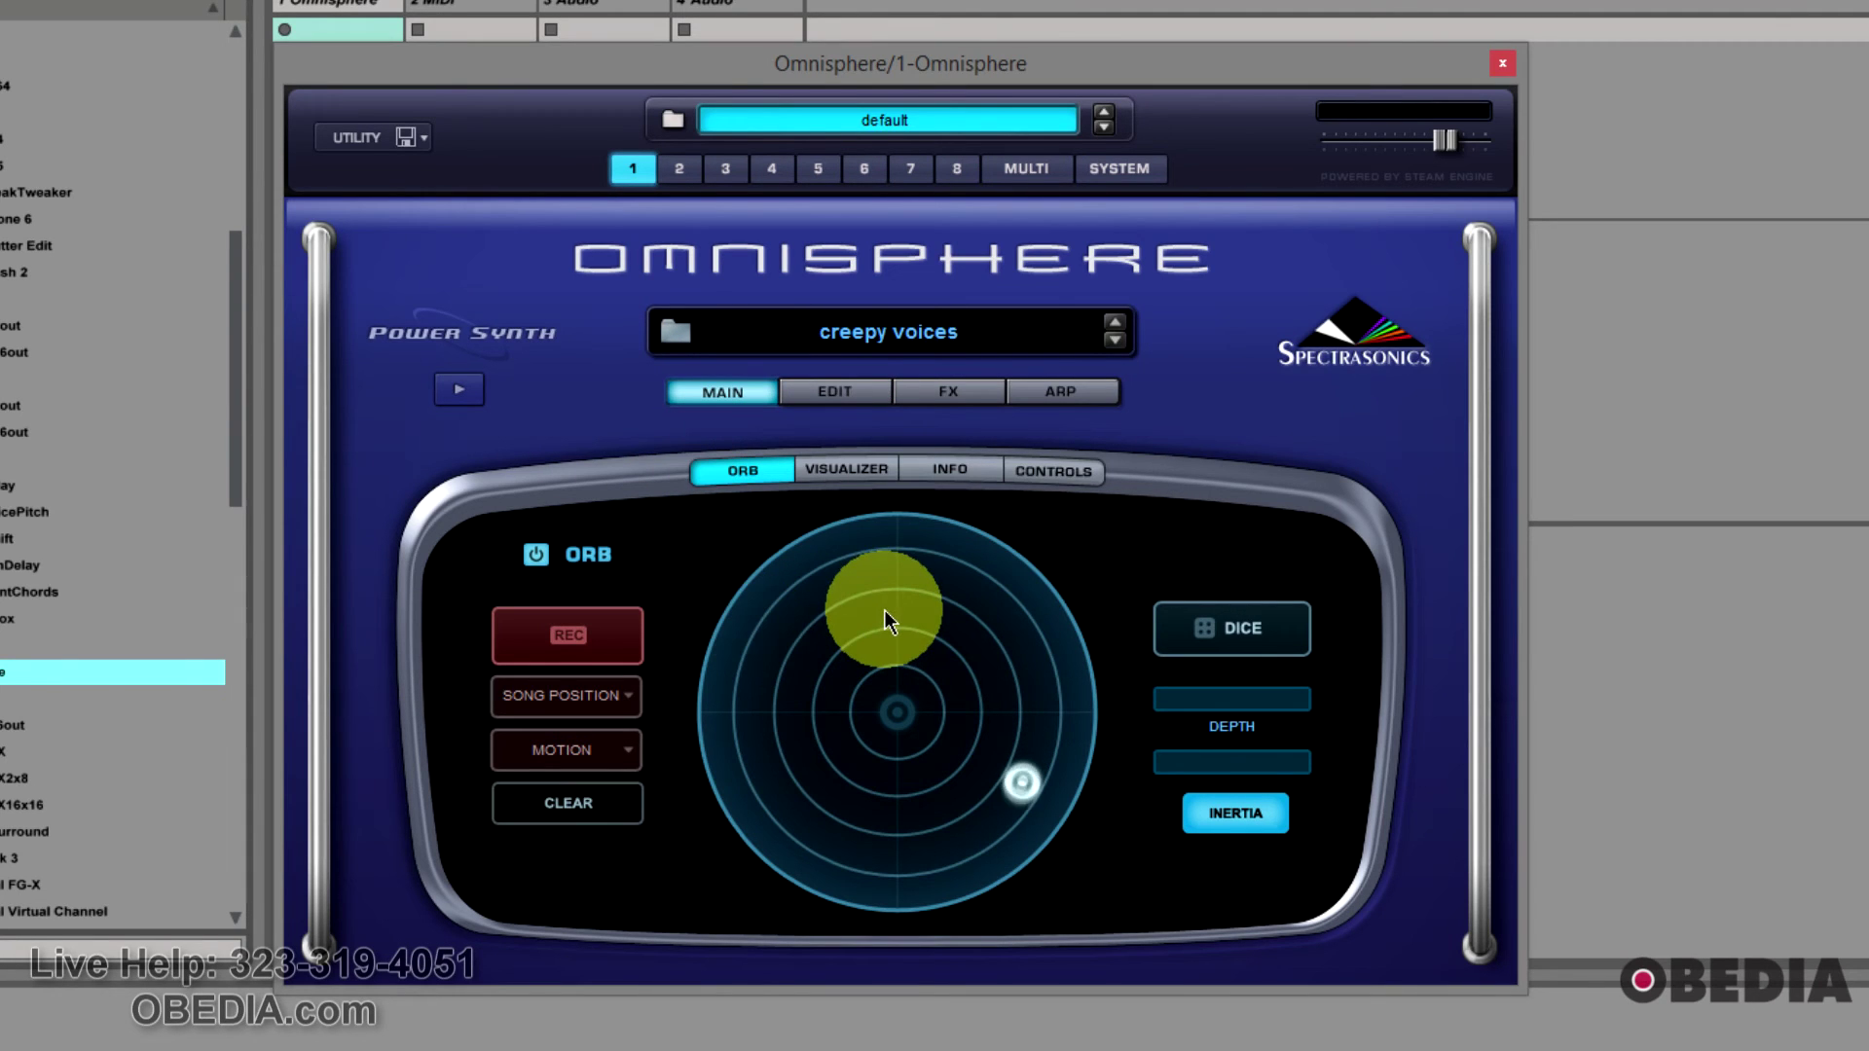
pyautogui.click(929, 407)
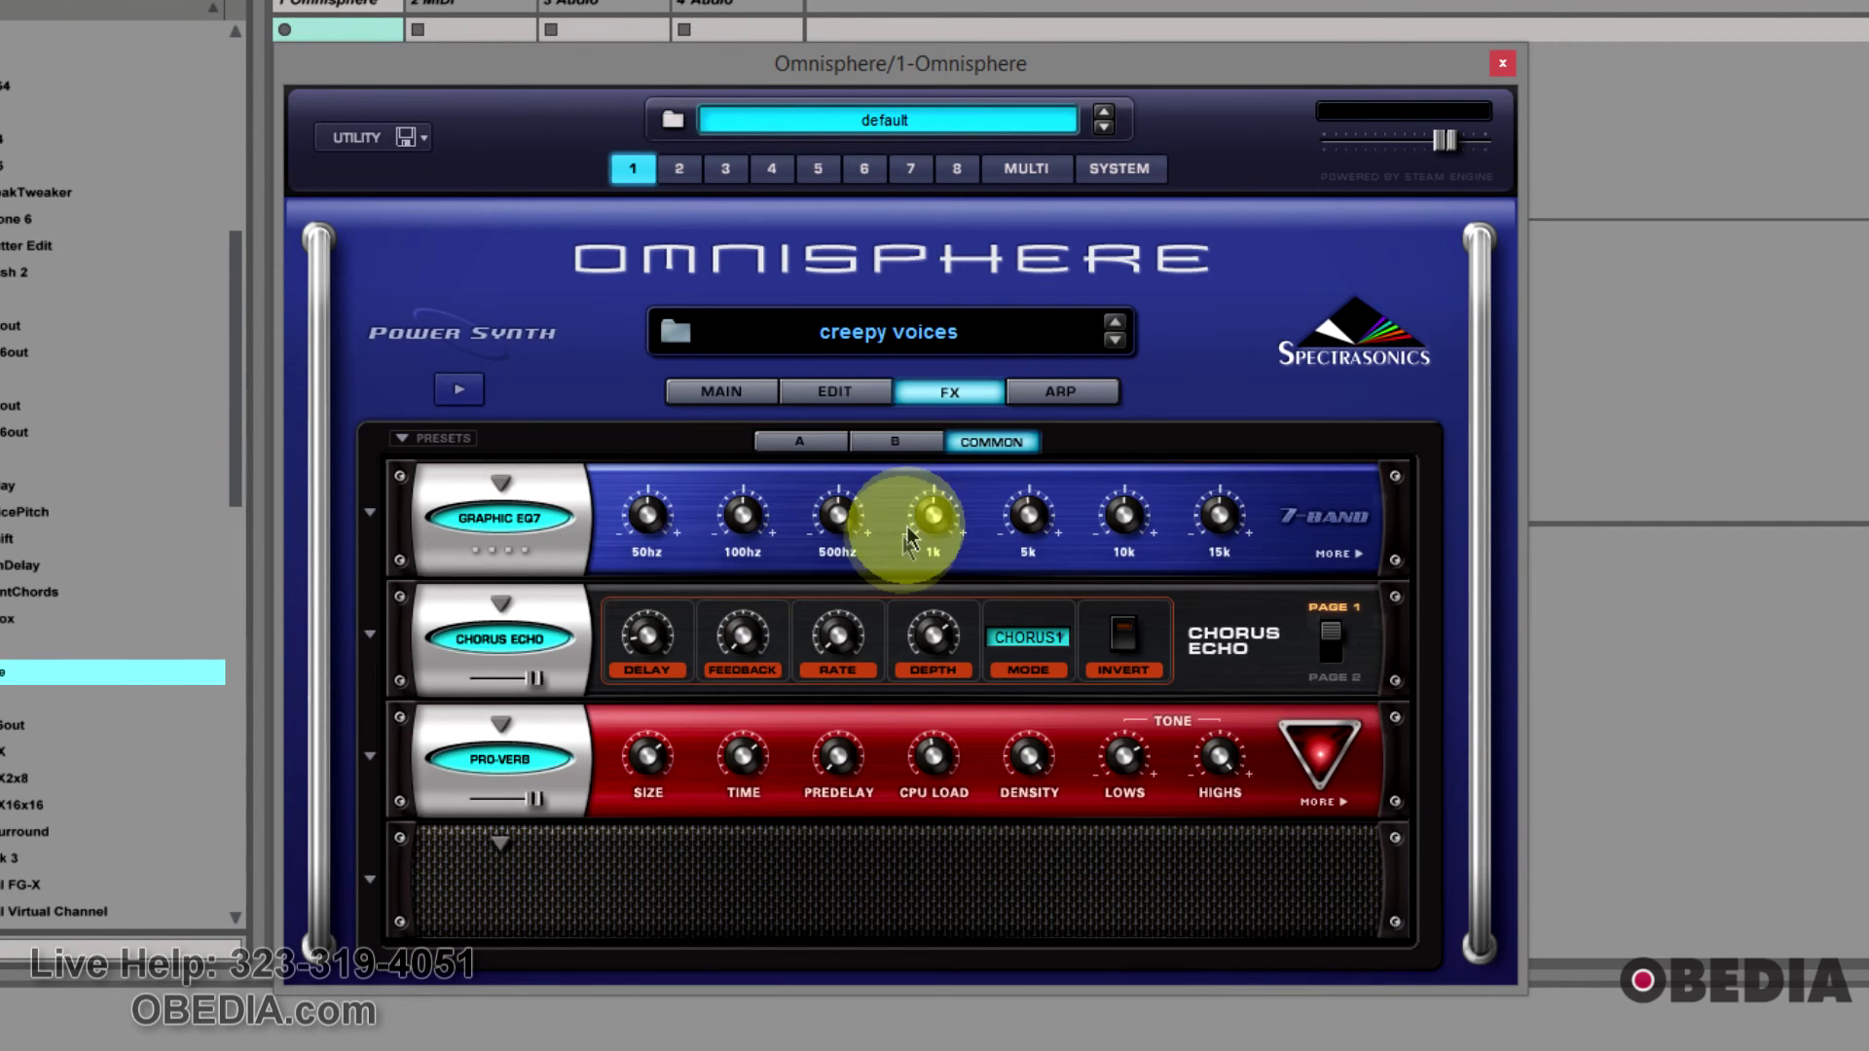
pyautogui.click(1058, 400)
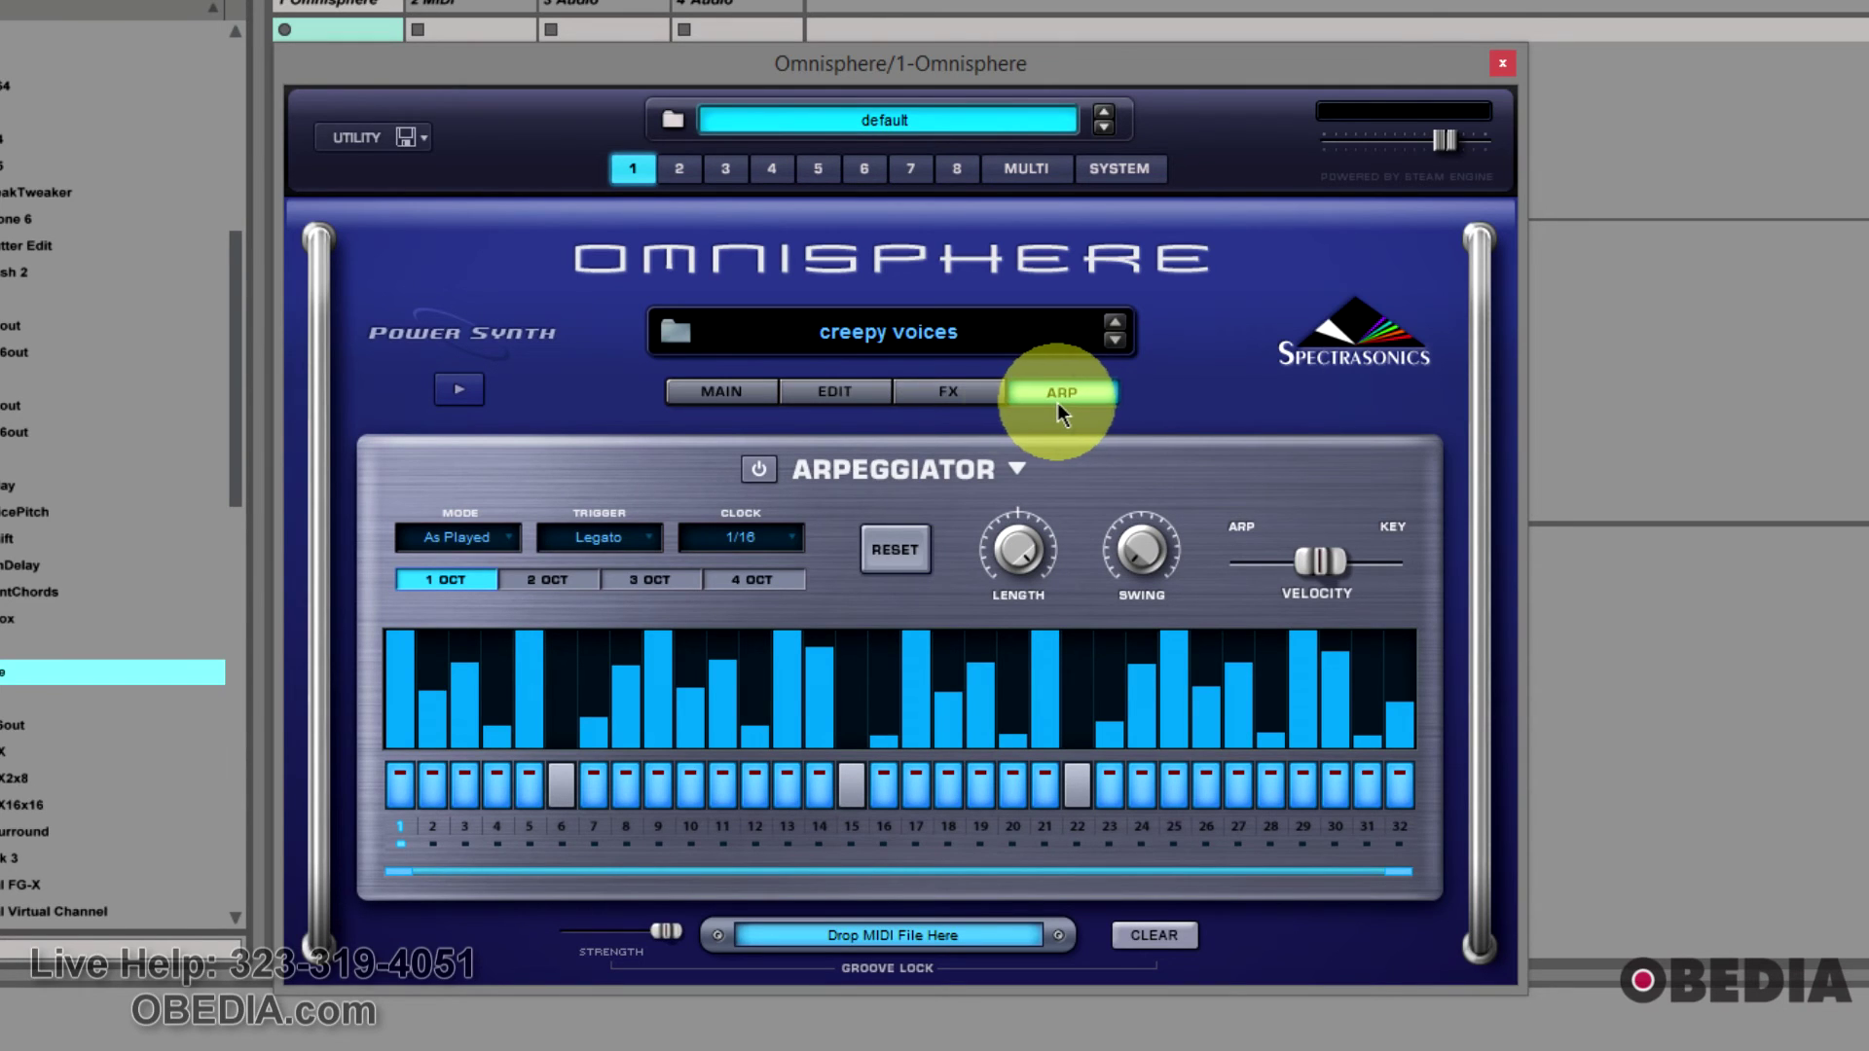
pyautogui.click(921, 395)
pyautogui.click(871, 399)
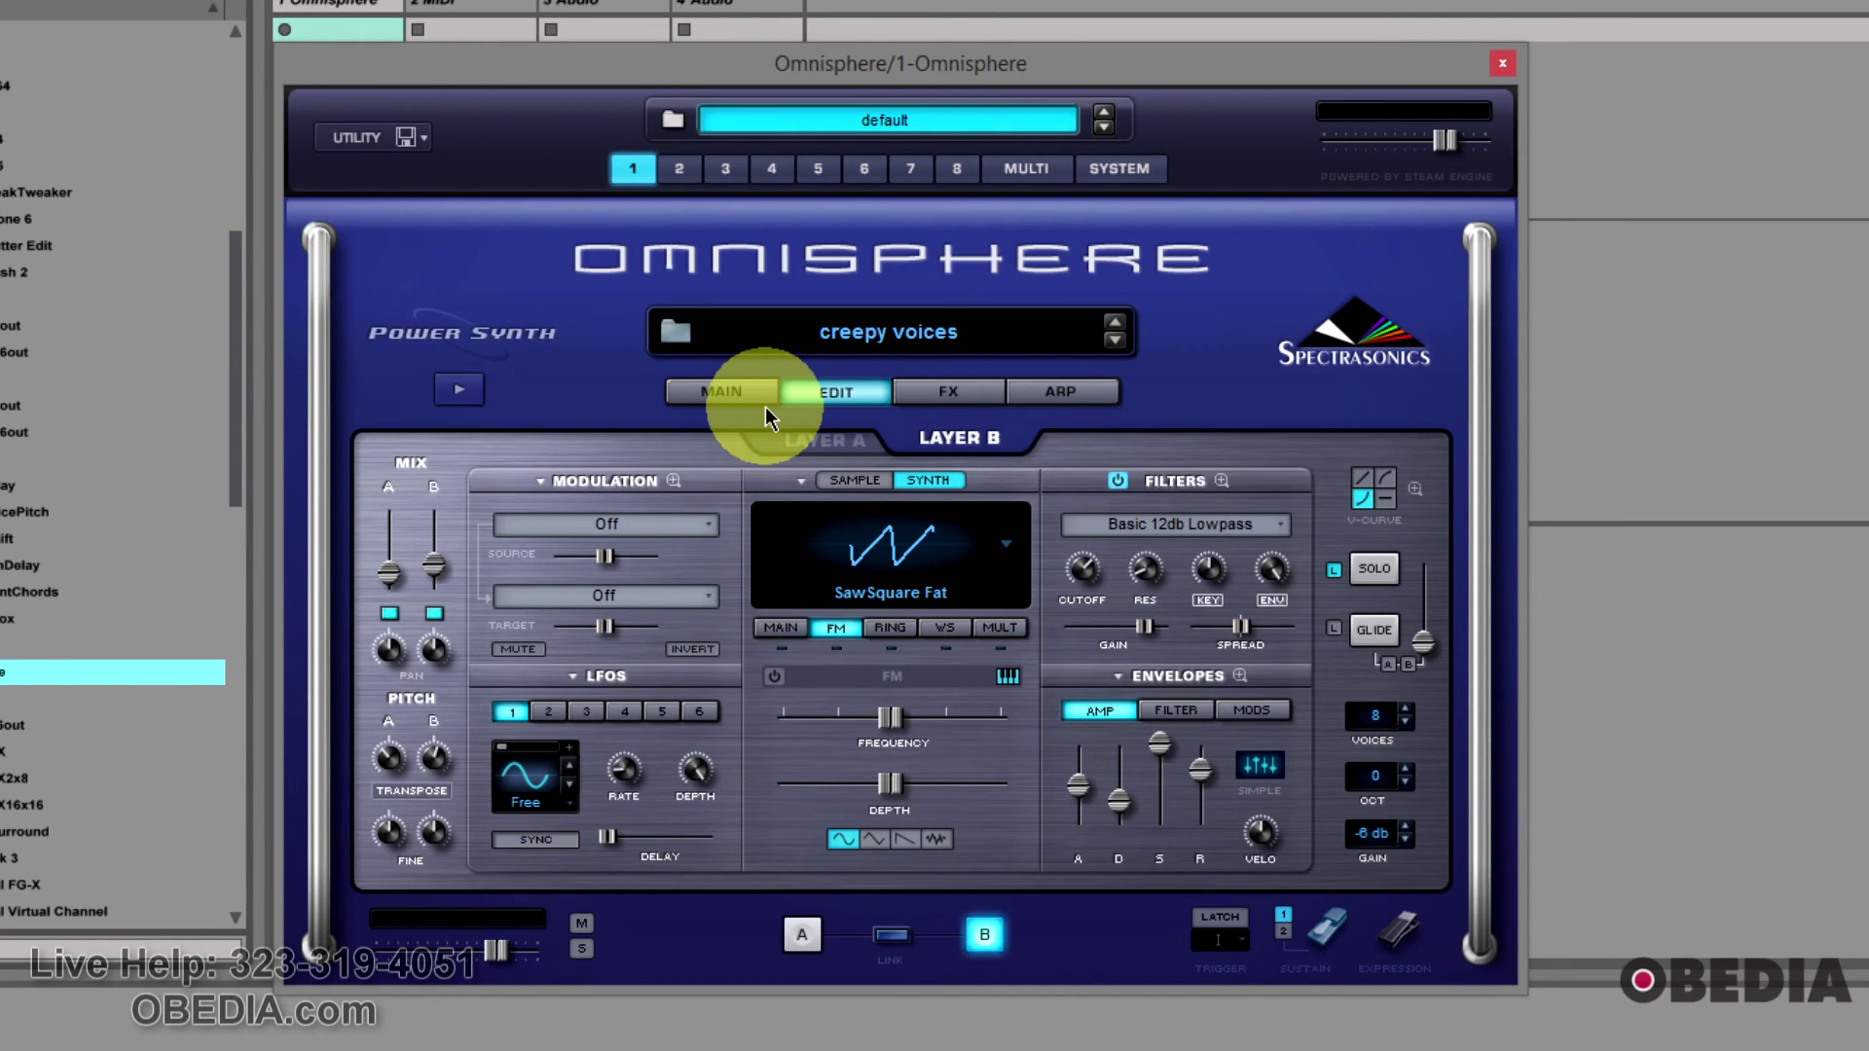
# Step: Check Layer A's sample soundsource in the Soundsource Browser, then return the layer to its synth oscillator
pyautogui.click(820, 443)
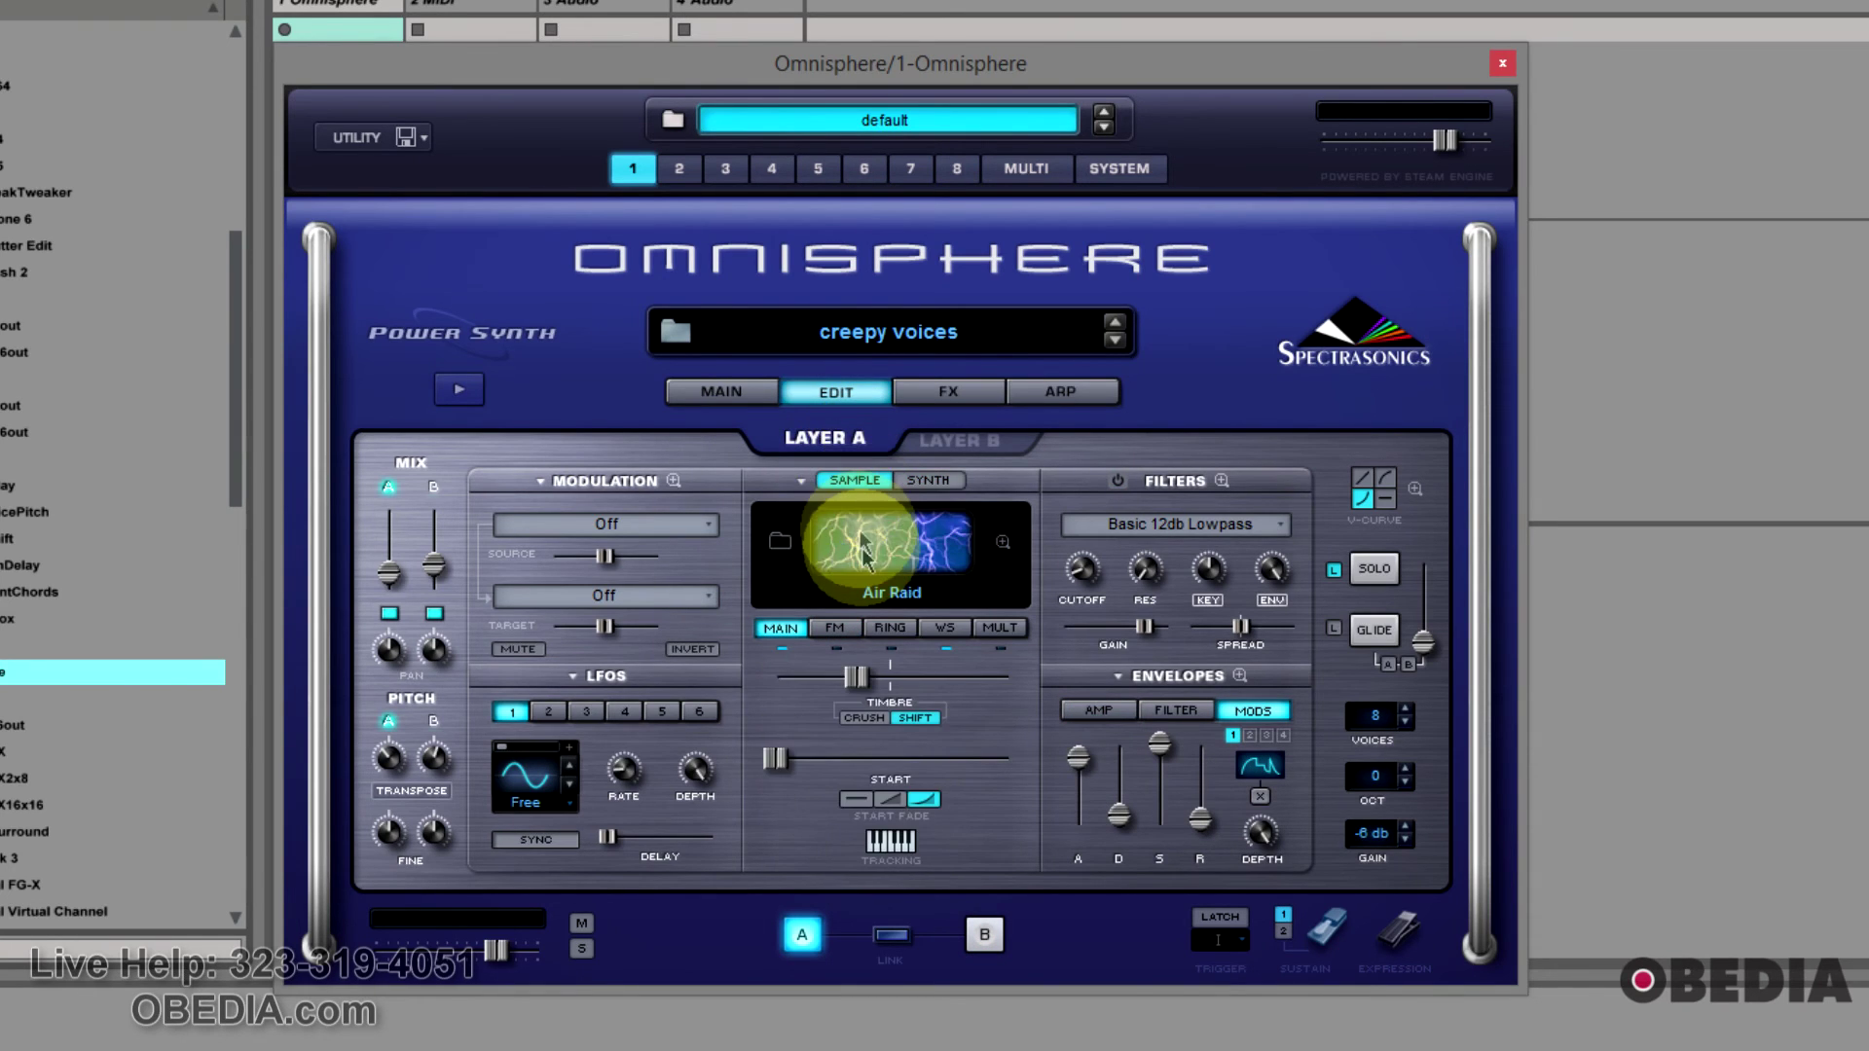
pyautogui.click(860, 538)
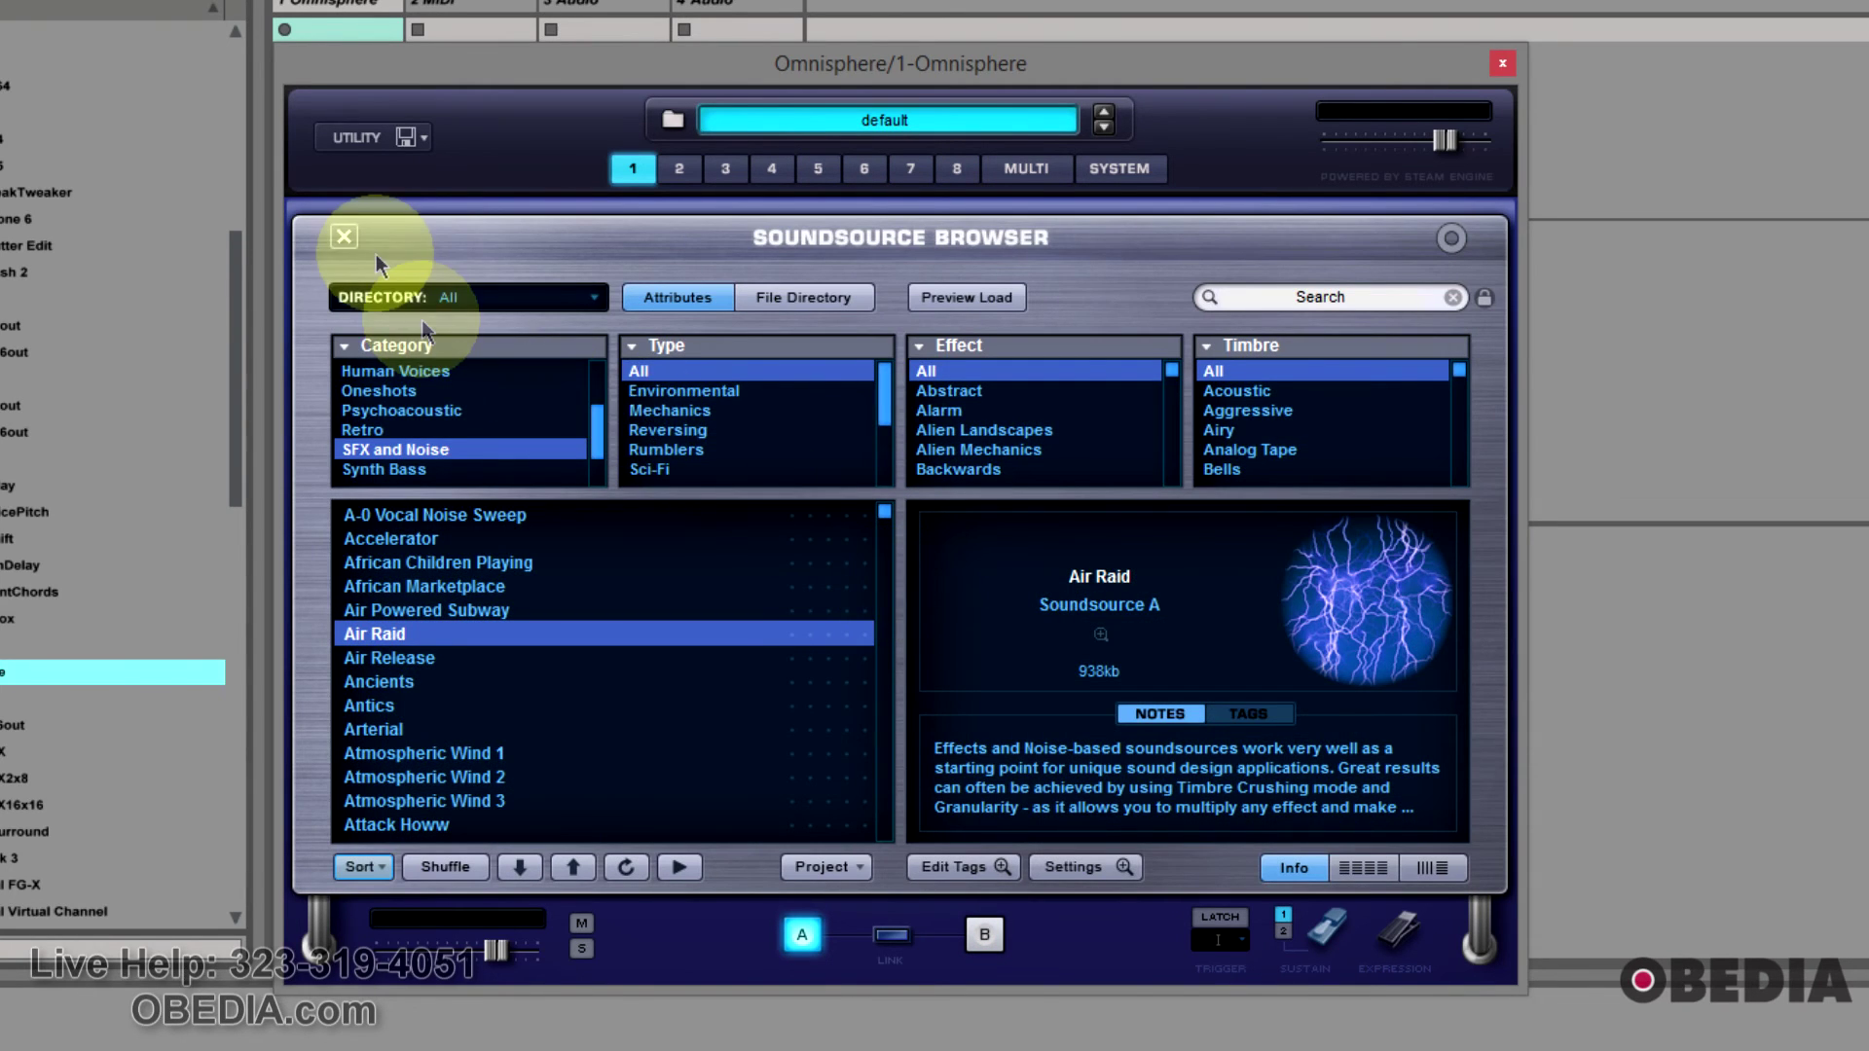
pyautogui.click(343, 235)
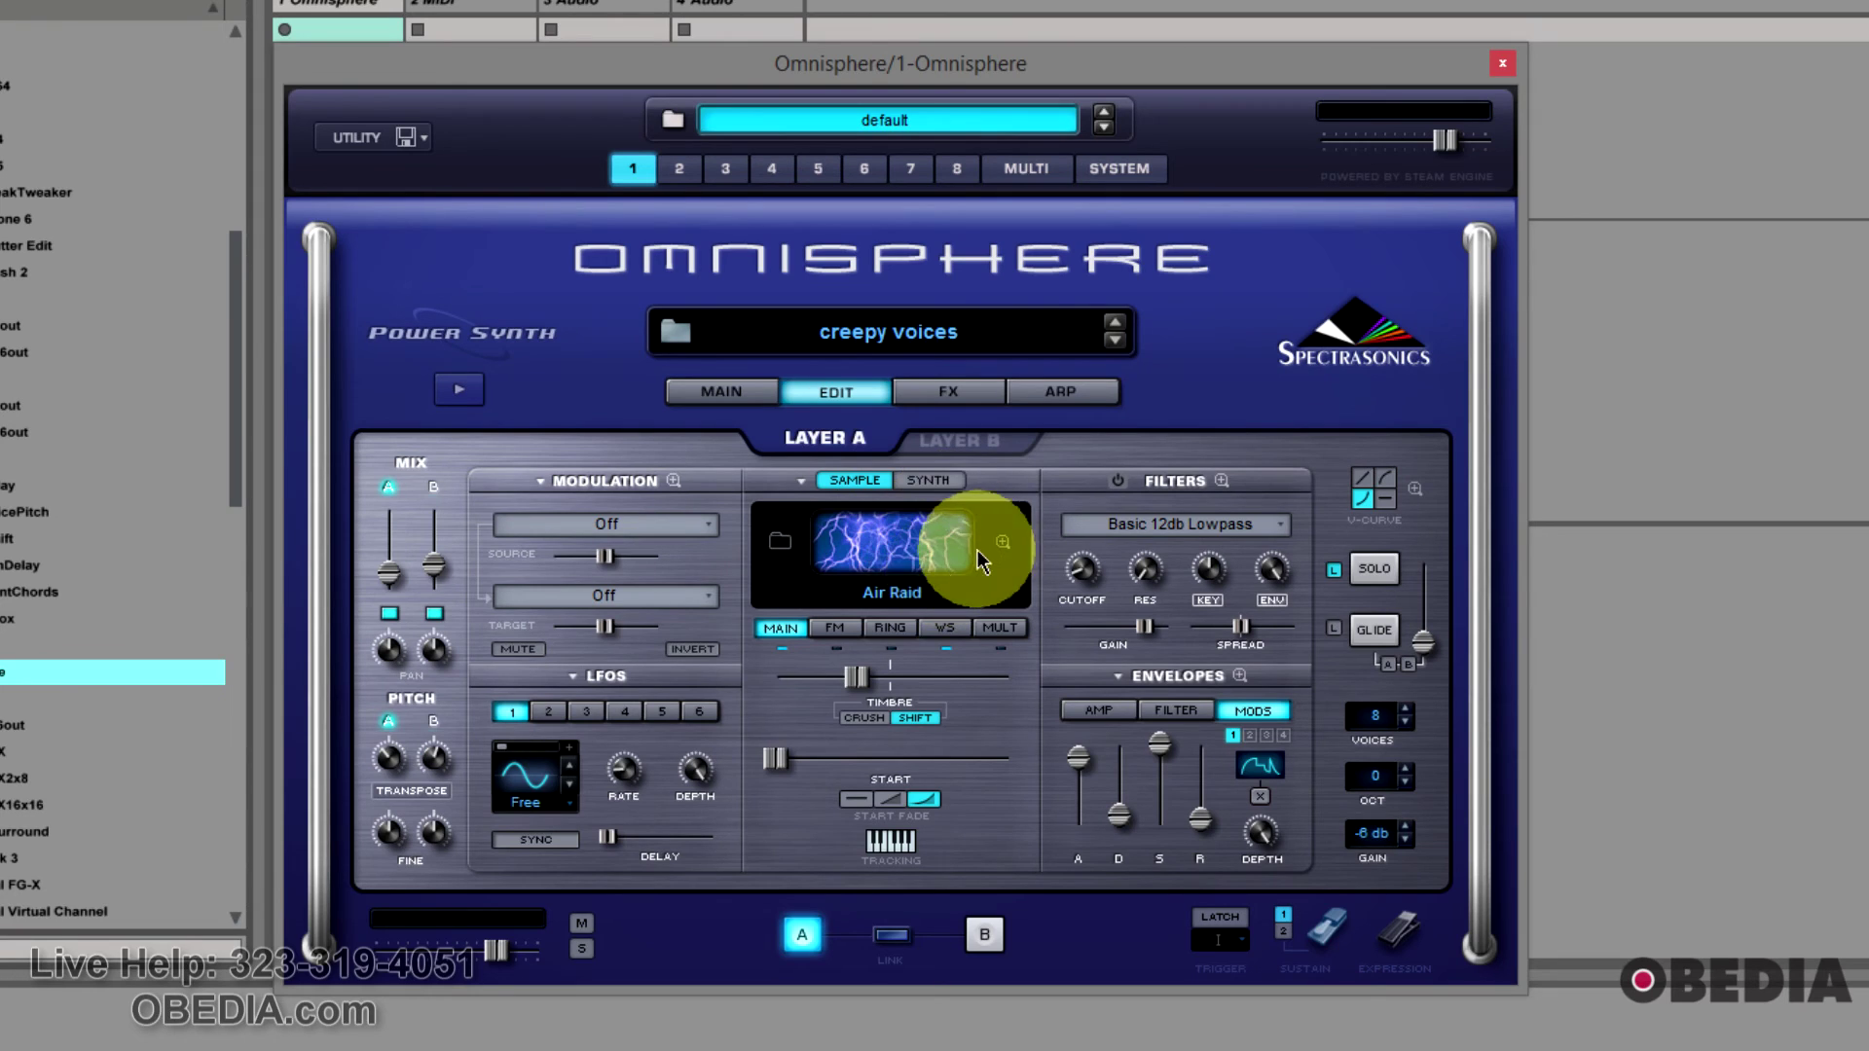
pyautogui.click(928, 480)
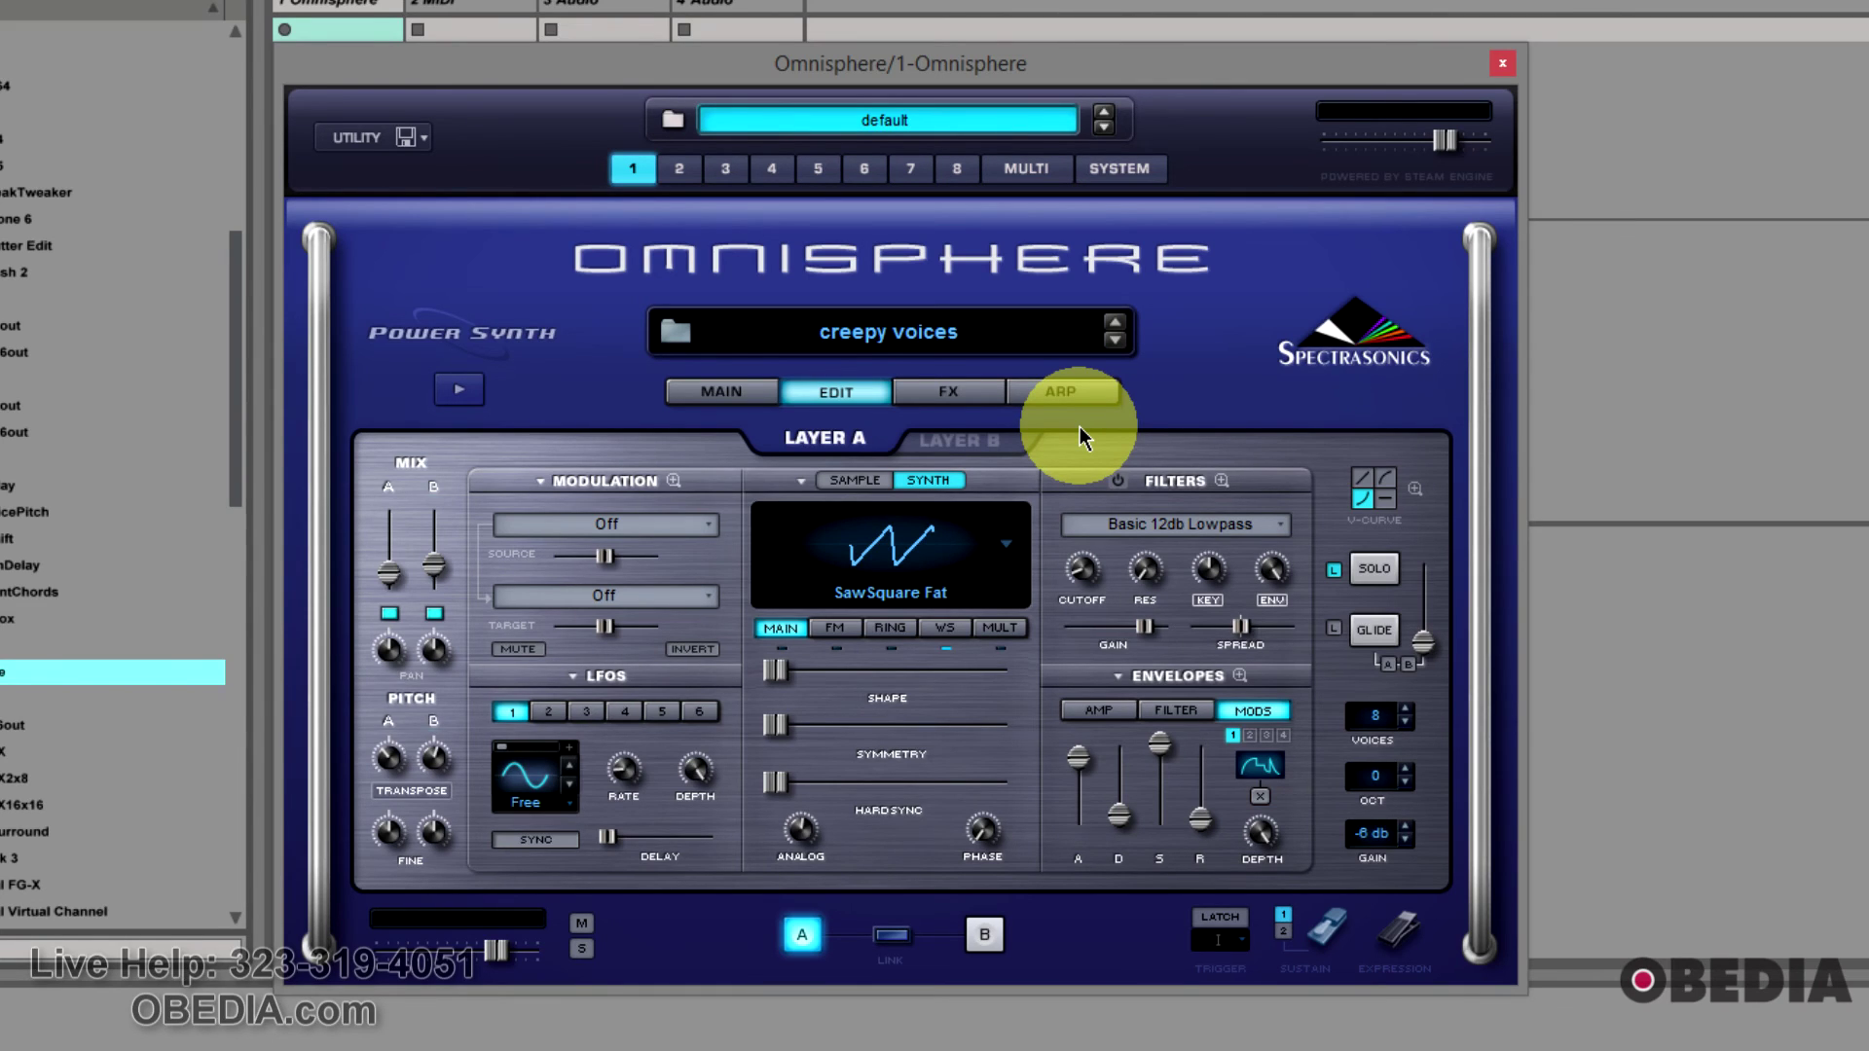
pyautogui.click(1796, 212)
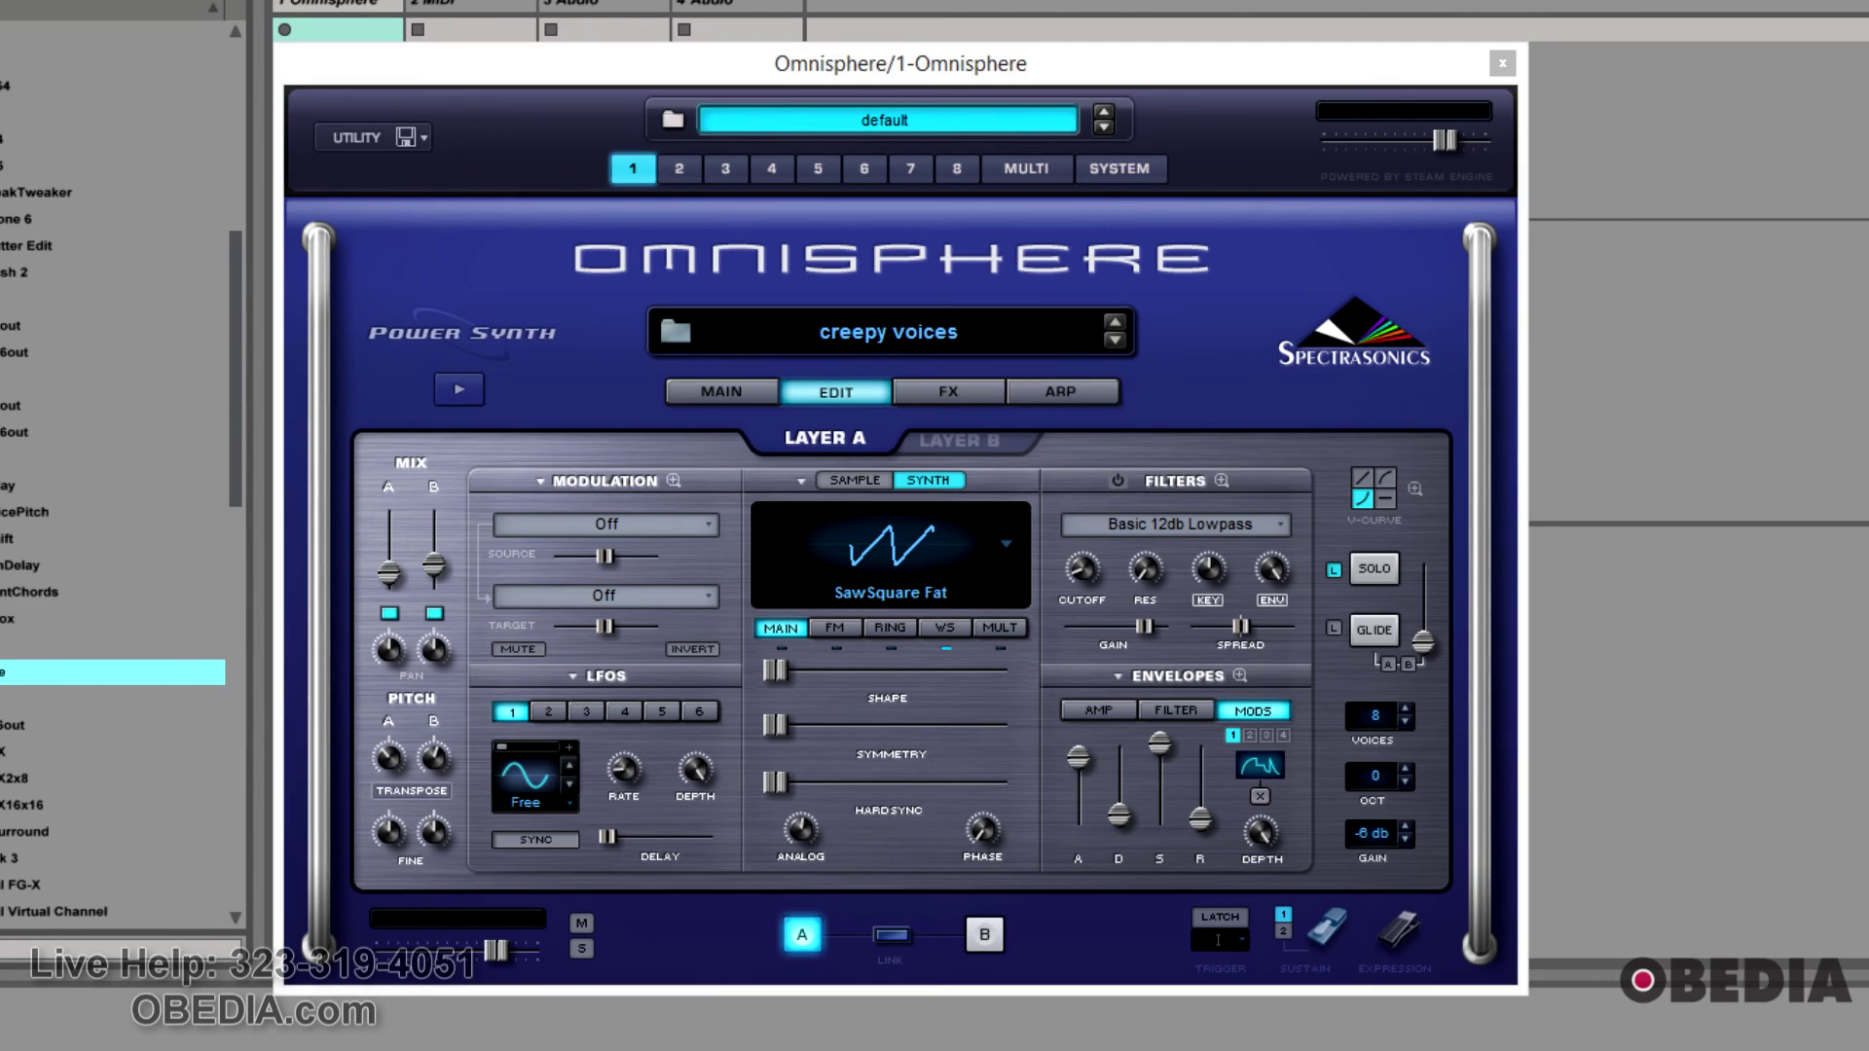